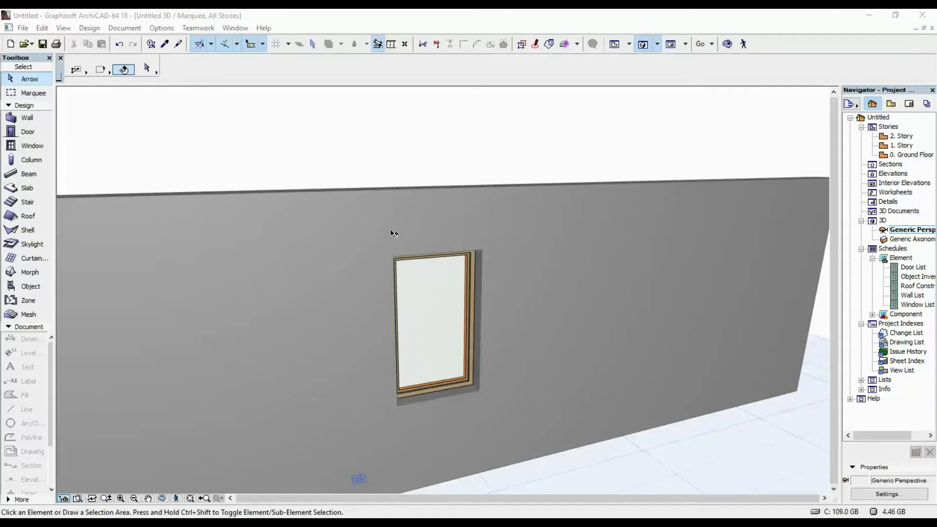
pyautogui.keyDown('shift'); pyautogui.moveTo(524, 320); pyautogui.dragTo(479, 247, button='middle'); pyautogui.keyUp('shift')
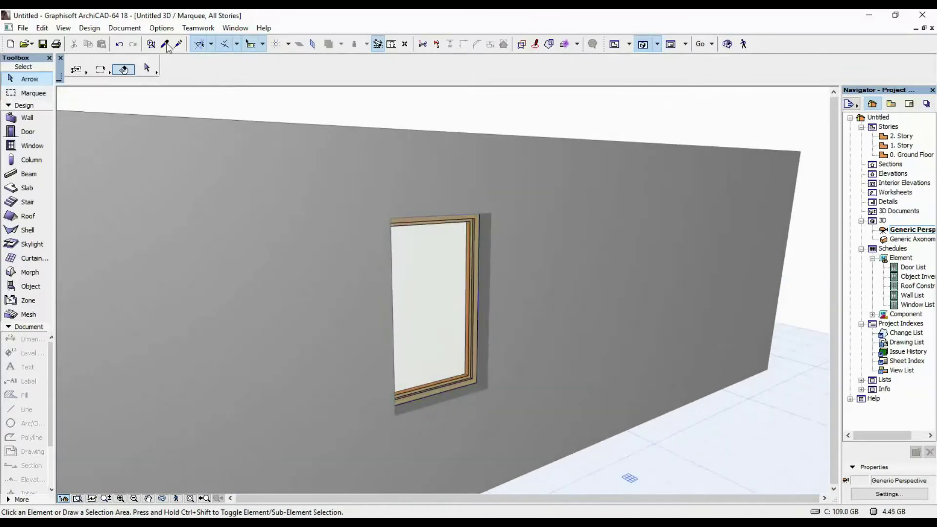
pyautogui.keyDown('shift'); pyautogui.moveTo(591, 180); pyautogui.dragTo(616, 243, button='middle'); pyautogui.keyUp('shift')
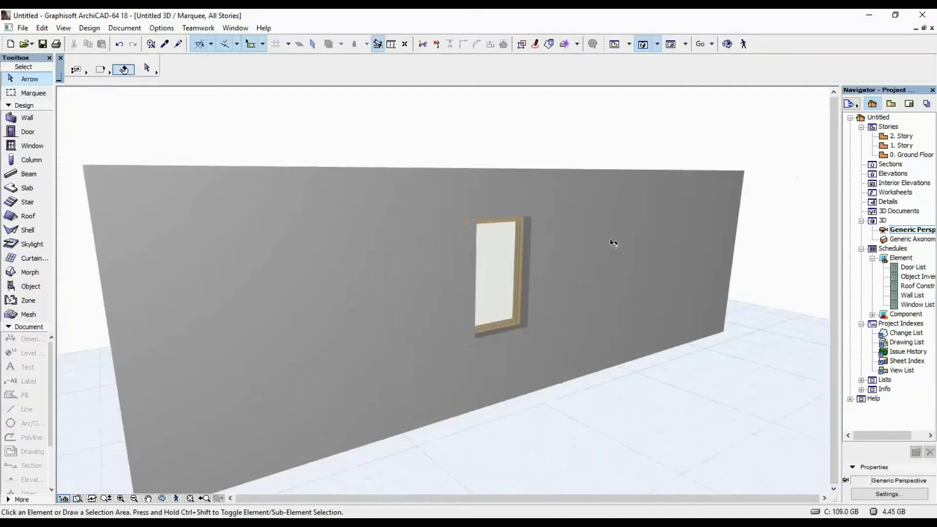
pyautogui.scroll(3, 557, 228)
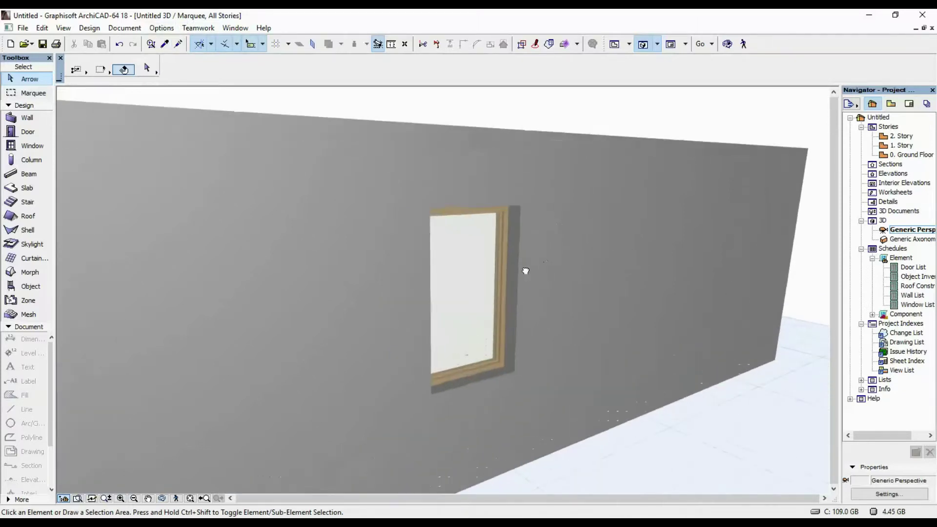
pyautogui.moveTo(543, 272); pyautogui.dragTo(320, 234, button='middle')
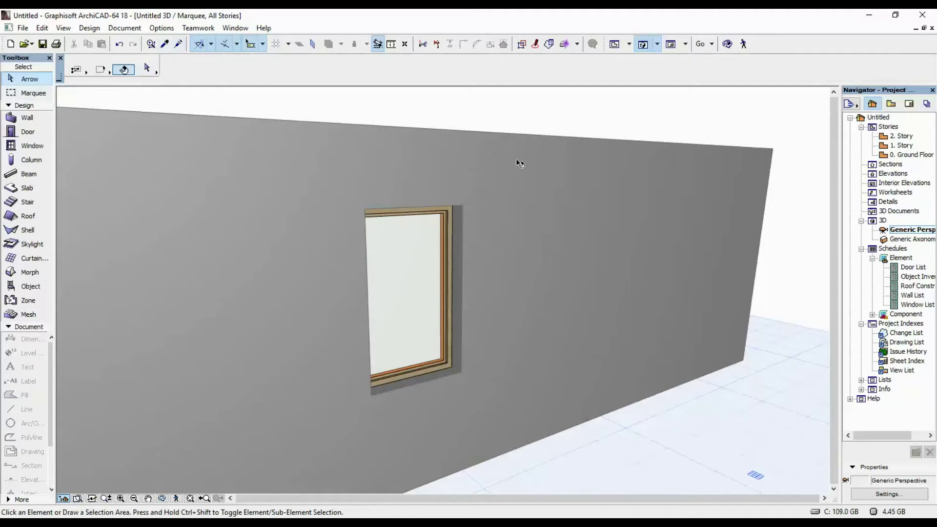
# Place a vertical section line across the wall through the middle of the window in the ground floor plan, looking toward the right-hand wall end.
pyautogui.press('F2')
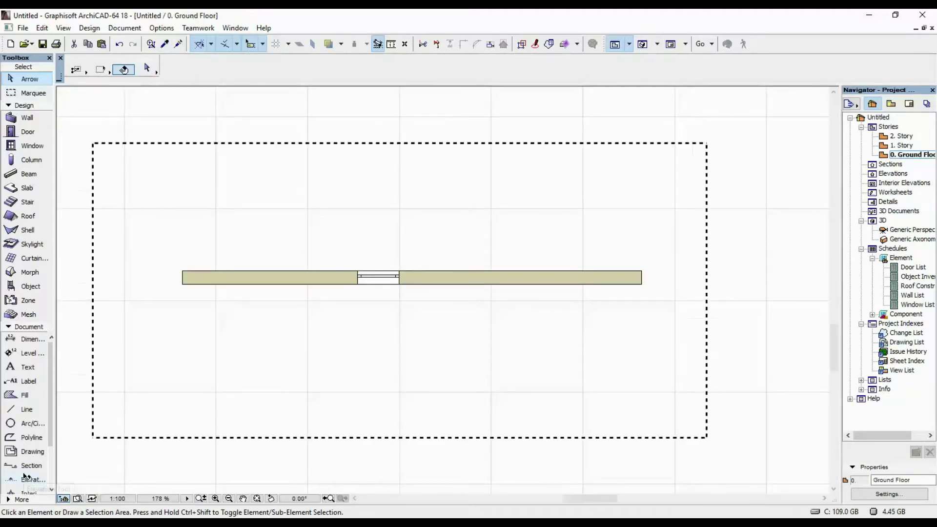
pyautogui.click(27, 466)
pyautogui.rightClick(297, 206)
pyautogui.click(332, 213)
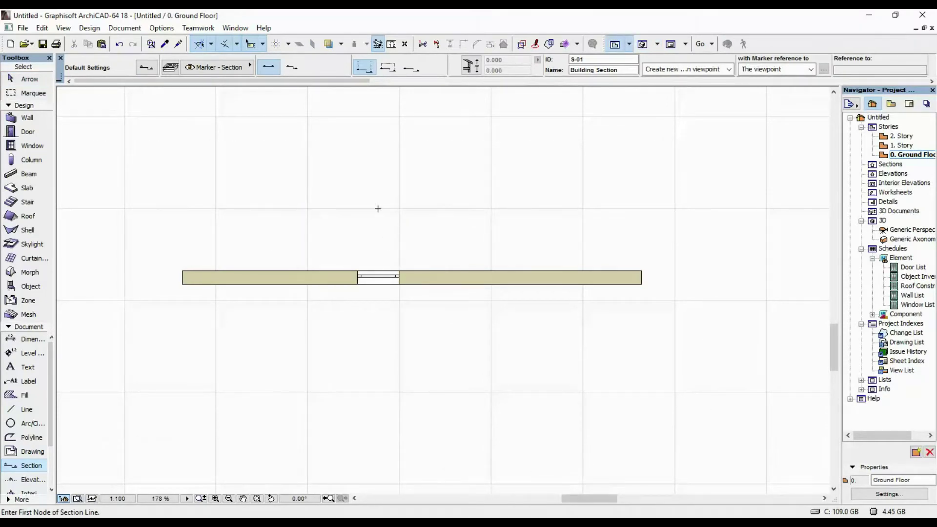
pyautogui.click(378, 209)
pyautogui.click(379, 389)
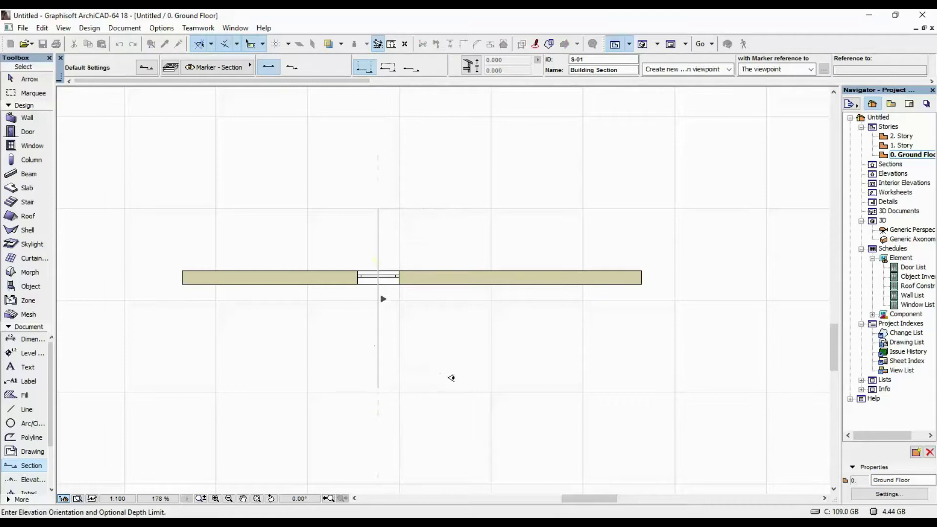
pyautogui.click(450, 379)
# Select the new section marker and open its section view.
pyautogui.keyDown('shift'); pyautogui.click(379, 211); pyautogui.keyUp('shift')
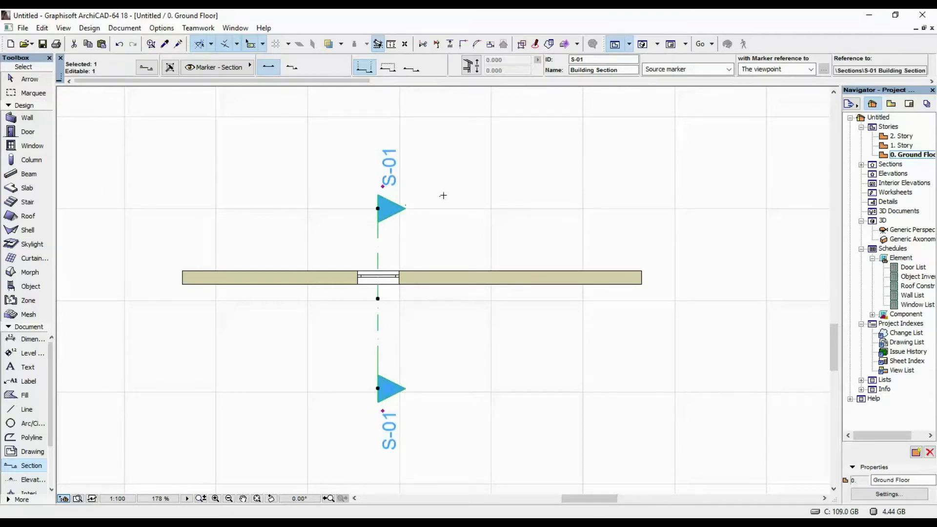
pyautogui.rightClick(442, 197)
pyautogui.click(499, 236)
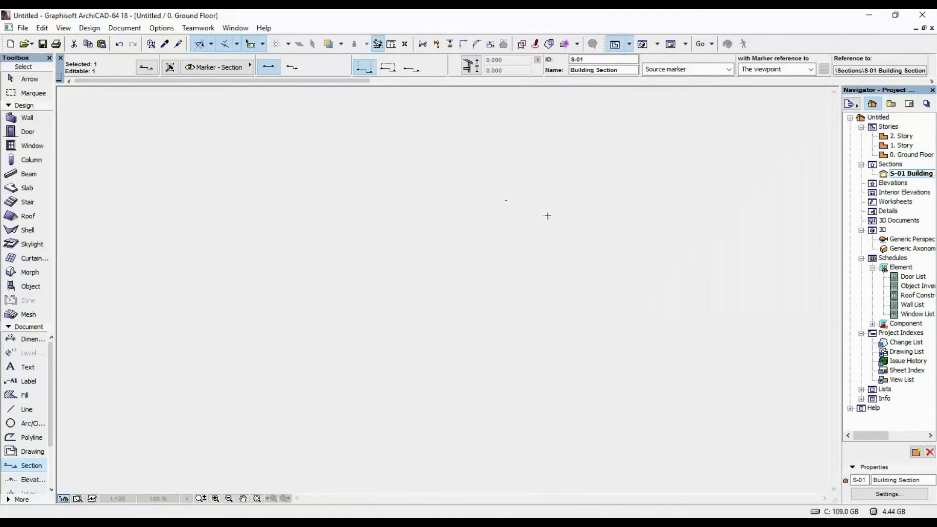
# Draw a horizontal guide line about 0.55 m long outward from the lower outer corner of the wall above the window.
pyautogui.scroll(5, 450, 348)
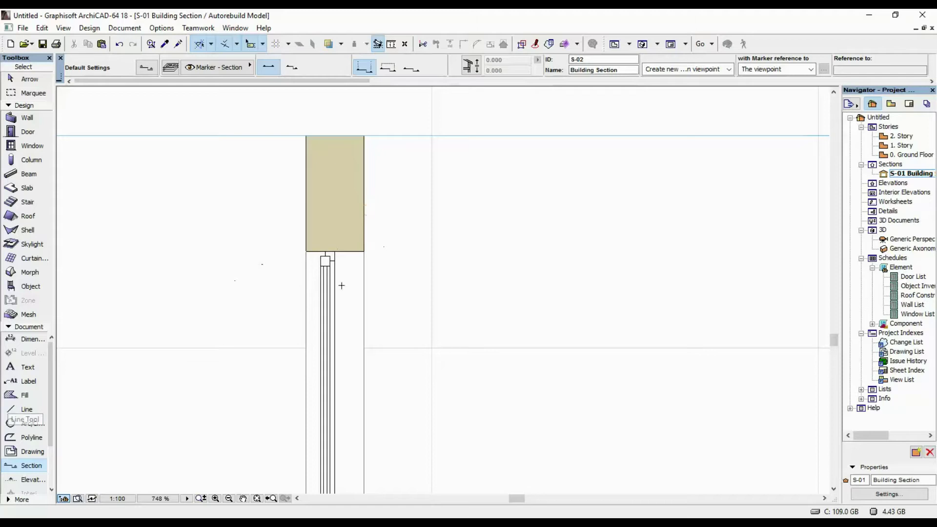
pyautogui.scroll(-5, 375, 249)
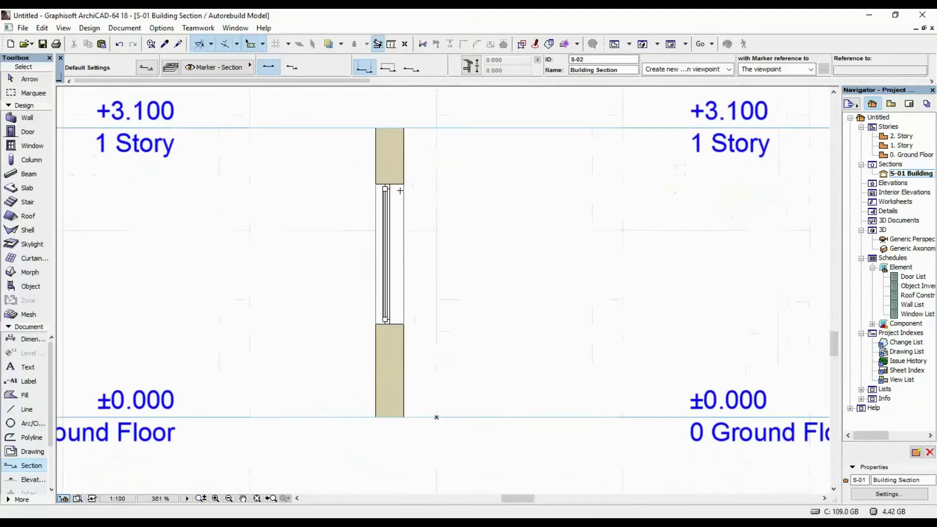
pyautogui.scroll(8, 401, 192)
pyautogui.moveTo(376, 261); pyautogui.dragTo(357, 316, button='middle')
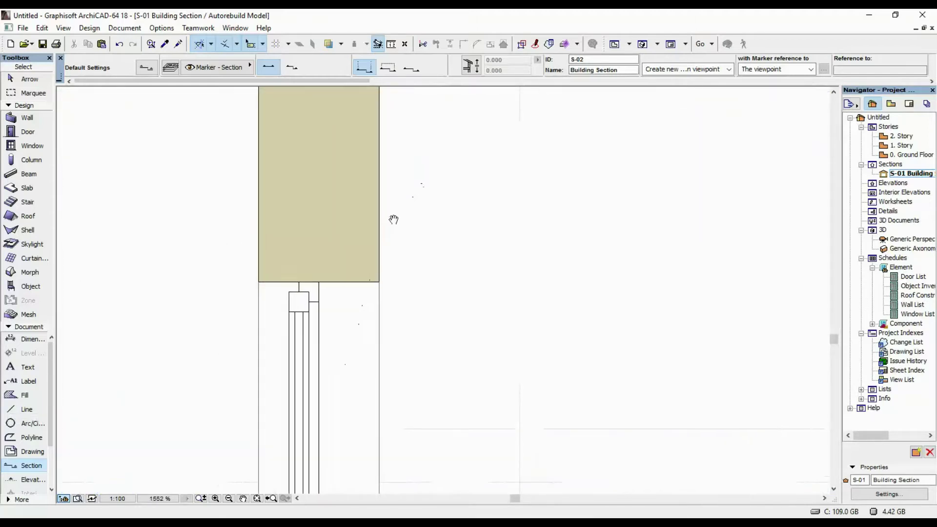
pyautogui.moveTo(391, 218); pyautogui.dragTo(338, 304, button='middle')
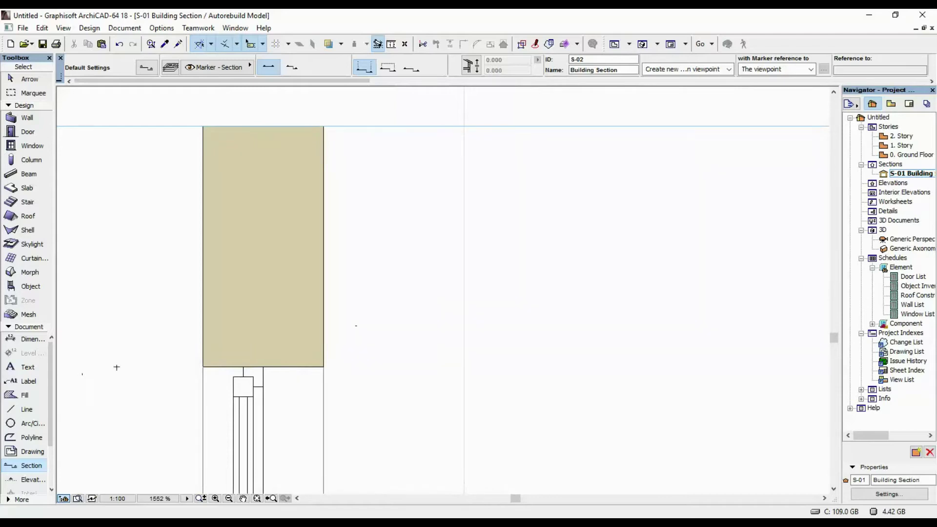
pyautogui.click(27, 410)
pyautogui.click(324, 367)
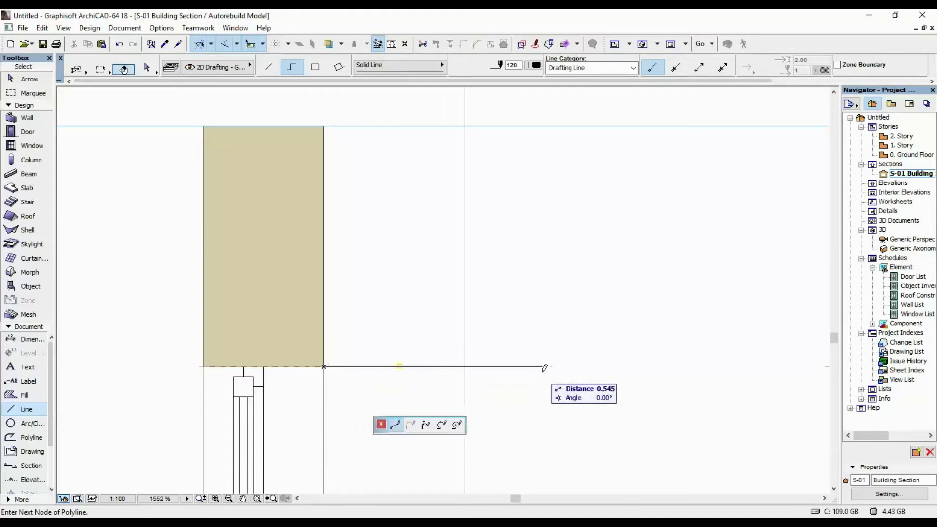
pyautogui.click(543, 367)
# Copy the horizontal guide line upward four times at uneven spacings to set the heights of the moulding's parts.
pyautogui.keyDown('shift'); pyautogui.click(437, 366); pyautogui.keyUp('shift')
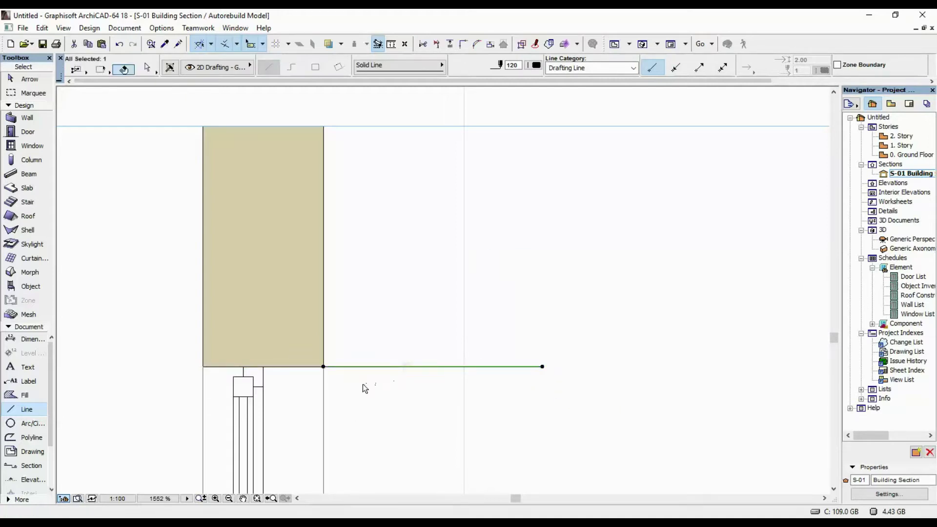
pyautogui.hotkey('ctrl', 'shift', 'd')
pyautogui.click(365, 388)
pyautogui.click(362, 375)
pyautogui.hotkey('ctrl', 'shift', 'd')
pyautogui.click(366, 376)
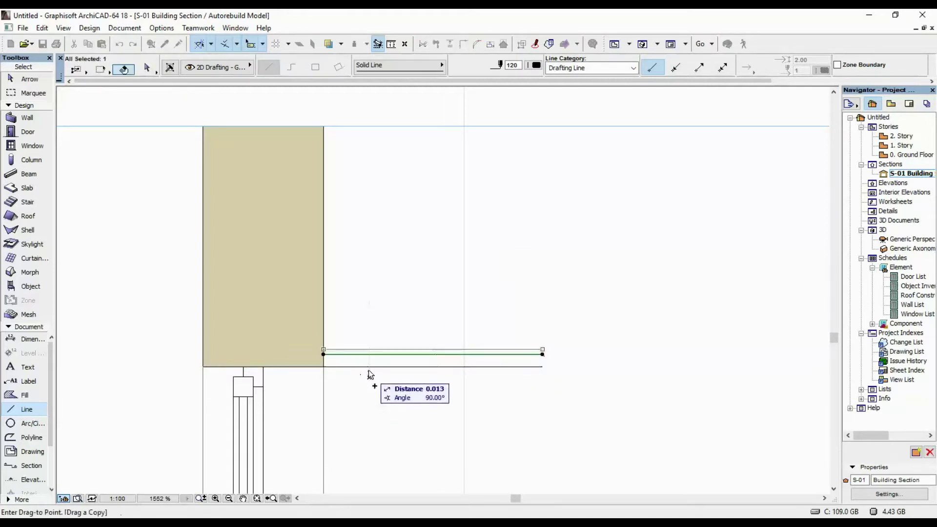
pyautogui.click(368, 371)
pyautogui.hotkey('ctrl', 'shift', 'd')
pyautogui.click(374, 375)
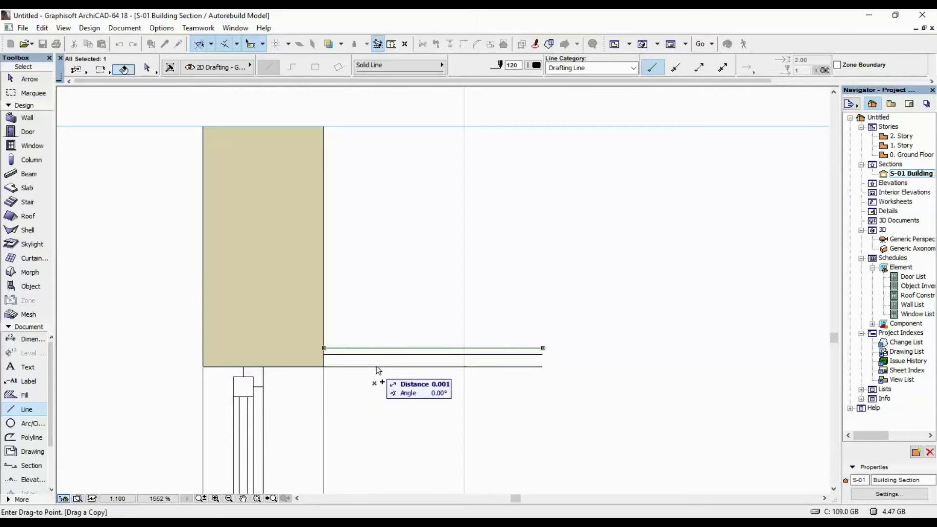
pyautogui.press('Escape')
pyautogui.hotkey('ctrl', 'shift', 'd')
pyautogui.click(382, 382)
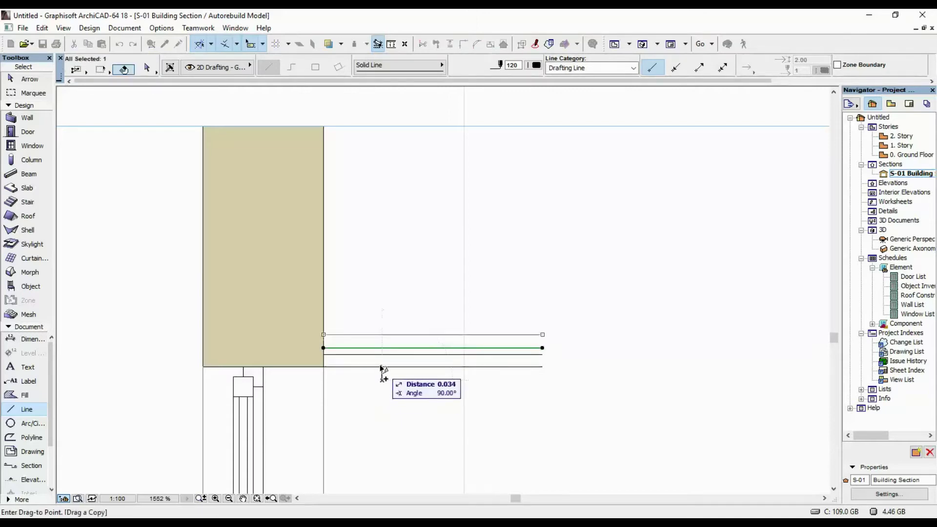
pyautogui.keyDown('shift'); pyautogui.click(381, 360); pyautogui.keyUp('shift')
pyautogui.hotkey('ctrl', 'shift', 'd')
pyautogui.click(381, 362)
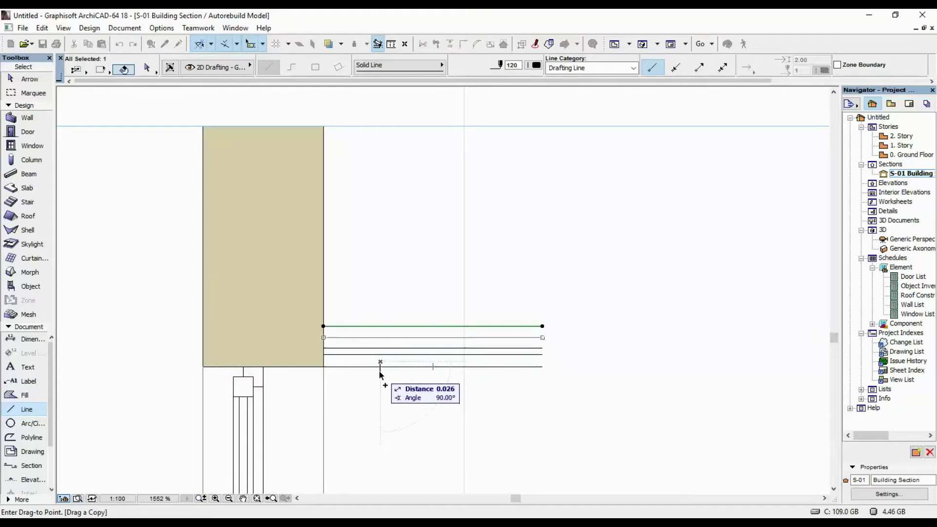
pyautogui.click(380, 372)
pyautogui.press('Escape')
# Draw the stepped outline of the moulding as connected line segments from beside the wall corner up to the topmost guide line.
pyautogui.scroll(1, 333, 375)
pyautogui.scroll(2, 332, 377)
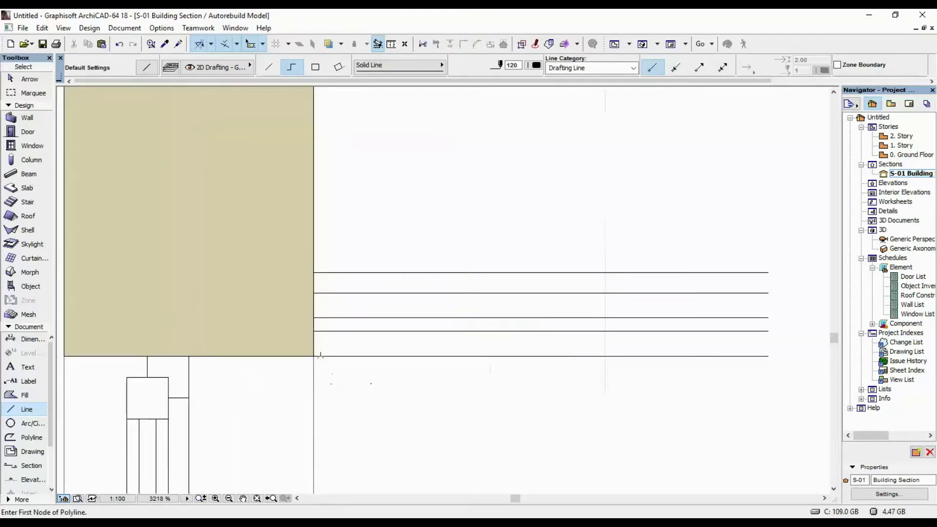
pyautogui.click(318, 355)
pyautogui.scroll(2, 324, 358)
pyautogui.click(376, 287)
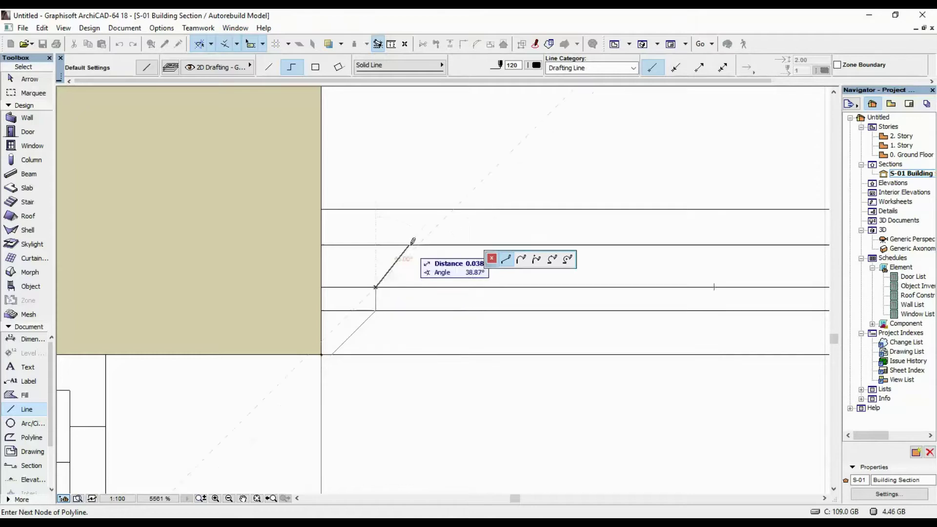
pyautogui.click(419, 245)
pyautogui.doubleClick(458, 209)
# Curve the sloped and short vertical segments of the outline into concave and convex arcs to form the moulding profile.
pyautogui.scroll(-1, 372, 238)
pyautogui.keyDown('shift'); pyautogui.click(335, 311); pyautogui.keyUp('shift')
pyautogui.click(335, 311)
pyautogui.click(522, 260)
pyautogui.click(332, 303)
pyautogui.scroll(3, 331, 303)
pyautogui.click(369, 267)
pyautogui.click(382, 261)
pyautogui.click(402, 220)
pyautogui.click(391, 209)
pyautogui.click(472, 177)
# Trim the guide lines beyond the moulding and remove those inside it, keeping only its closed outer outline.
pyautogui.scroll(-4, 443, 215)
pyautogui.keyDown('ctrl'); pyautogui.click(482, 178); pyautogui.keyUp('ctrl')
pyautogui.keyDown('ctrl'); pyautogui.click(460, 204); pyautogui.keyUp('ctrl')
pyautogui.keyDown('ctrl'); pyautogui.click(438, 231); pyautogui.keyUp('ctrl')
pyautogui.keyDown('ctrl'); pyautogui.click(428, 247); pyautogui.keyUp('ctrl')
pyautogui.keyDown('ctrl'); pyautogui.click(415, 280); pyautogui.keyUp('ctrl')
pyautogui.scroll(-1, 401, 270)
pyautogui.scroll(-2, 400, 270)
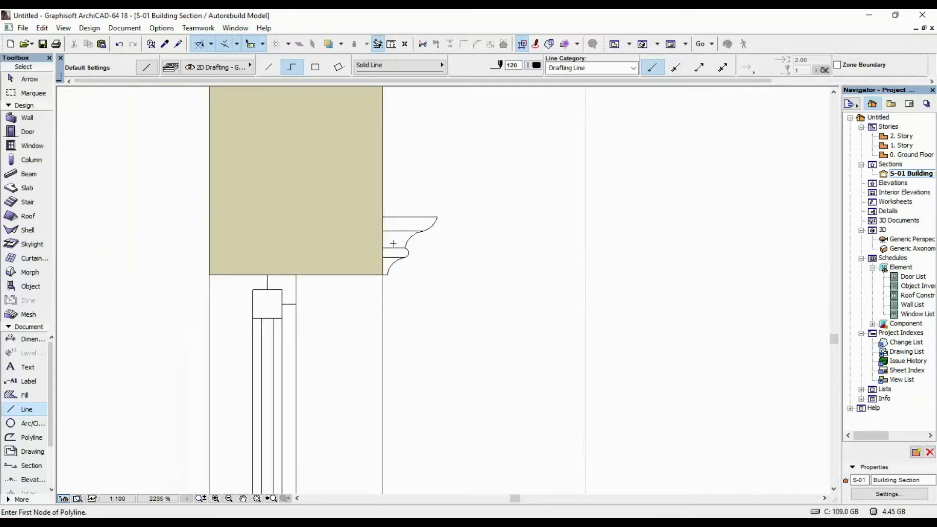
pyautogui.scroll(3, 391, 264)
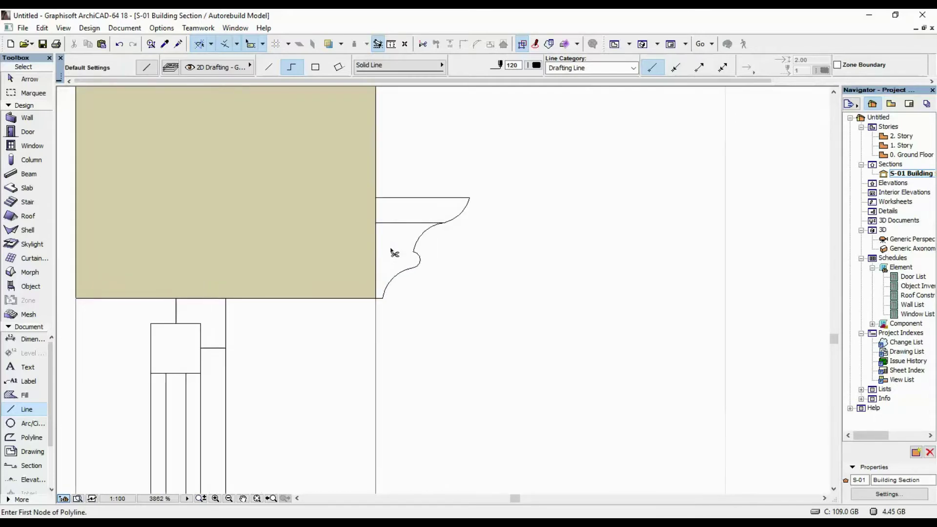
pyautogui.scroll(-5, 404, 228)
pyautogui.scroll(5, 456, 249)
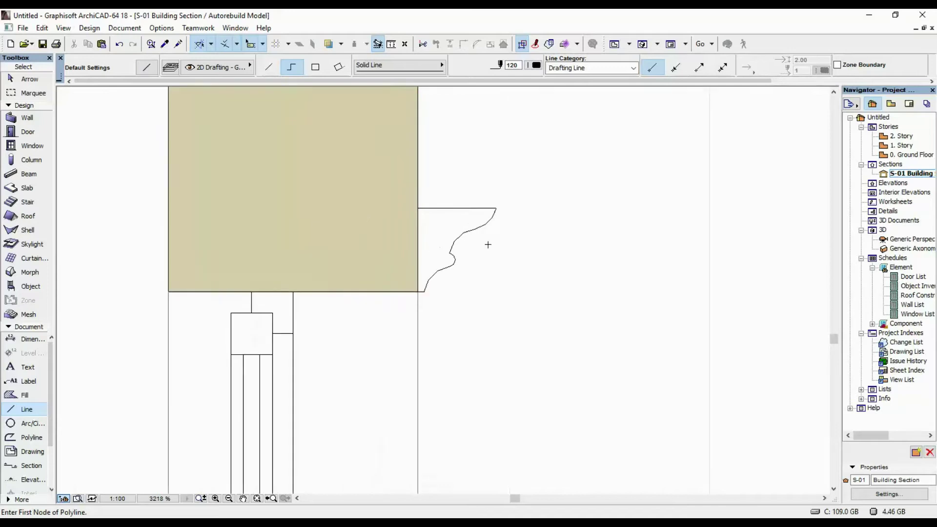
# Fill the enclosed moulding outline with a 25 % fill using the Magic Wand.
pyautogui.moveTo(478, 255); pyautogui.dragTo(388, 265, button='middle')
pyautogui.scroll(4, 403, 248)
pyautogui.scroll(-2, 387, 251)
pyautogui.click(24, 395)
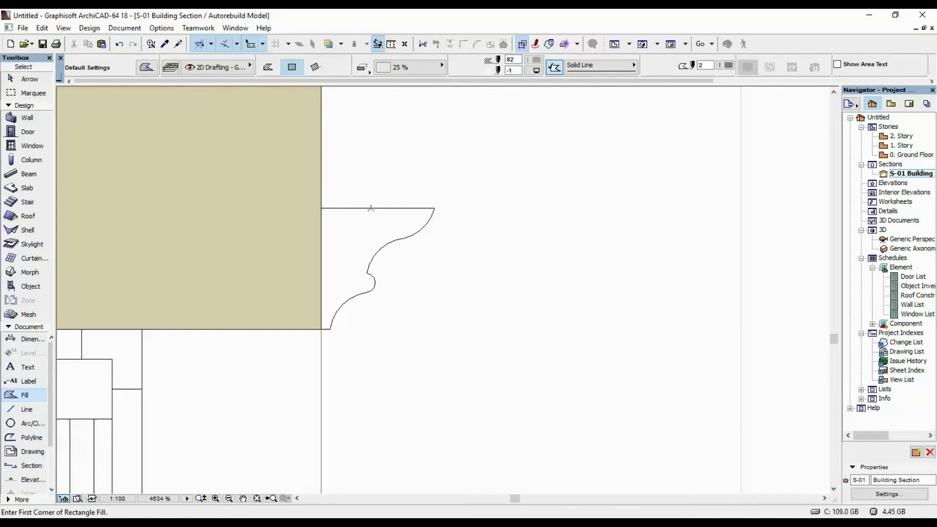
pyautogui.click(352, 222)
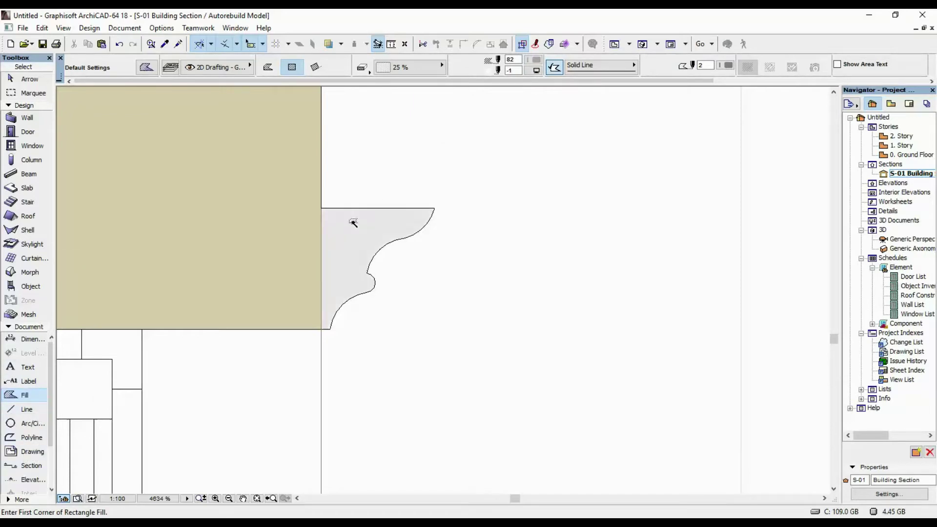
# Select the moulding fill, copy it and clear the selection.
pyautogui.keyDown('shift'); pyautogui.click(361, 231); pyautogui.keyUp('shift')
pyautogui.scroll(-4, 372, 196)
pyautogui.moveTo(512, 168); pyautogui.dragTo(433, 223, button='middle')
pyautogui.scroll(1, 251, 274)
pyautogui.scroll(3, 273, 271)
pyautogui.moveTo(295, 268); pyautogui.dragTo(372, 235, button='middle')
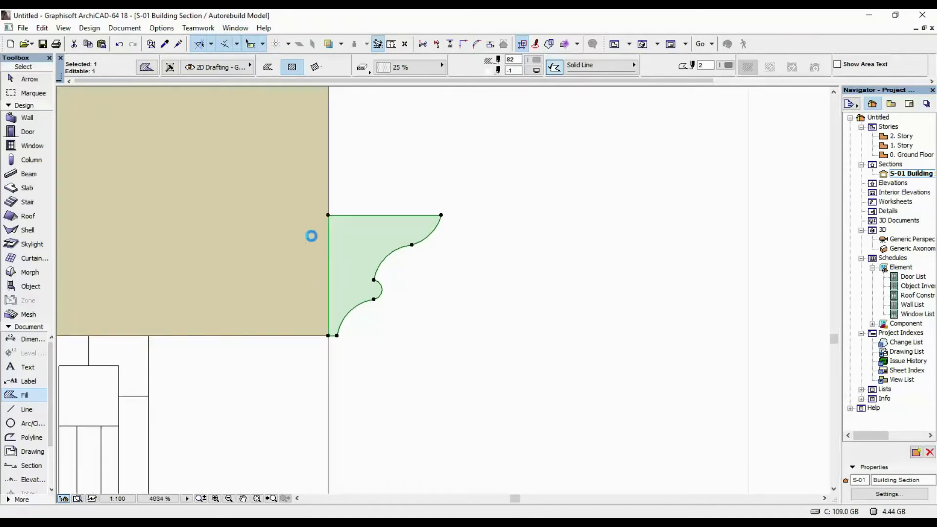
pyautogui.press('Escape')
pyautogui.scroll(-8, 366, 161)
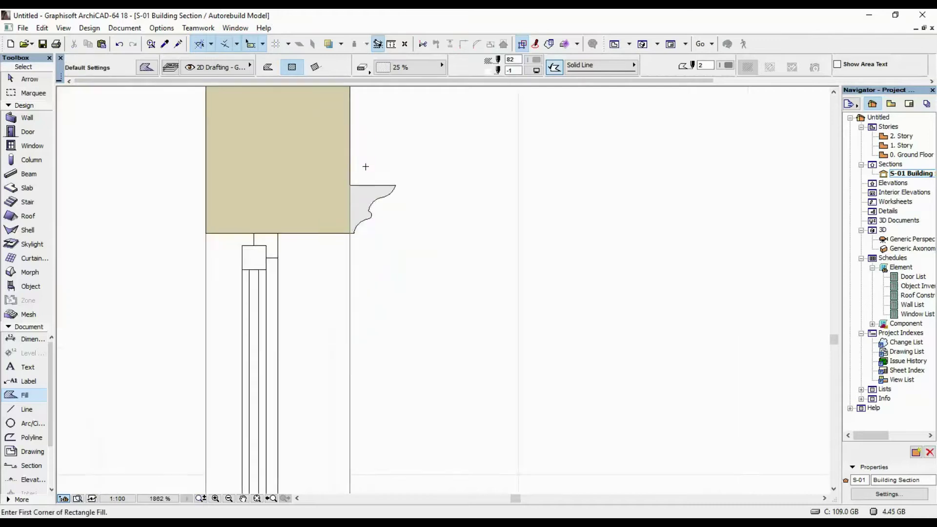
# Create a new complex profile named 01 in the Profile Manager and open it for editing.
pyautogui.click(173, 33)
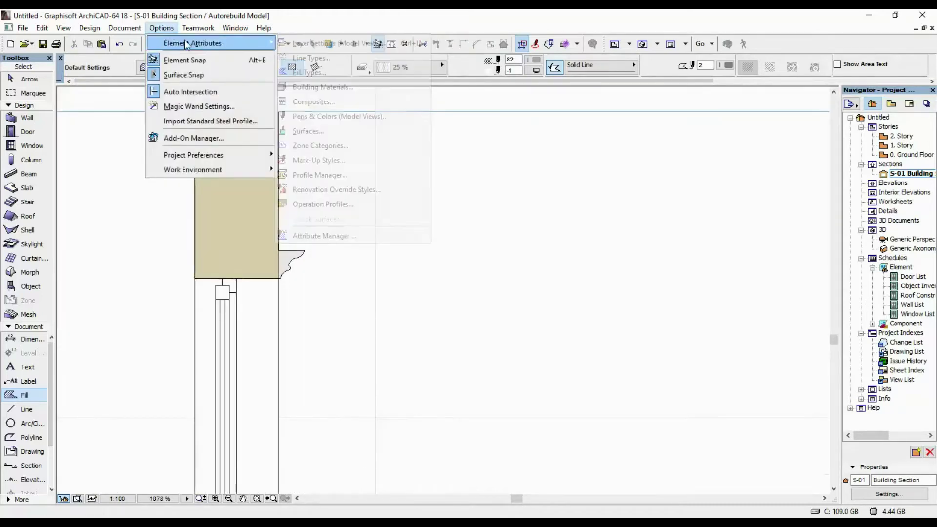
pyautogui.moveTo(89, 28)
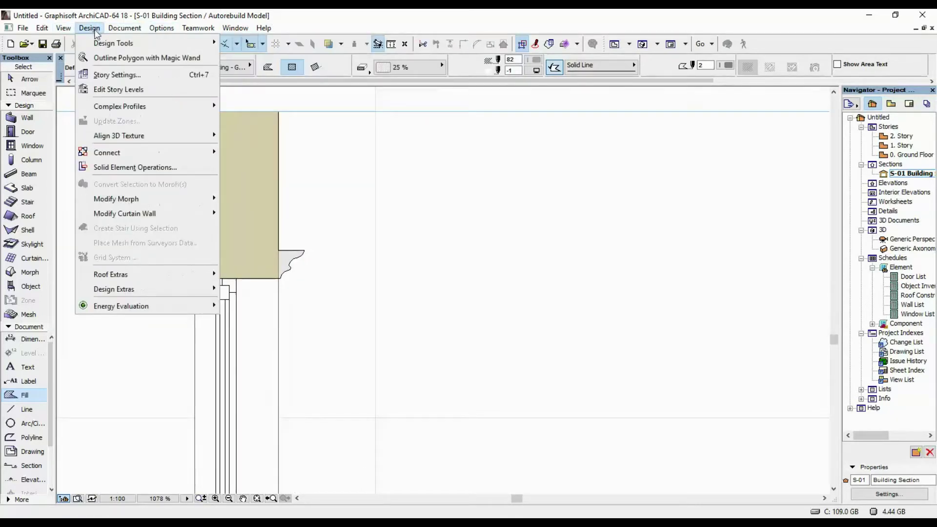
pyautogui.moveTo(135, 108)
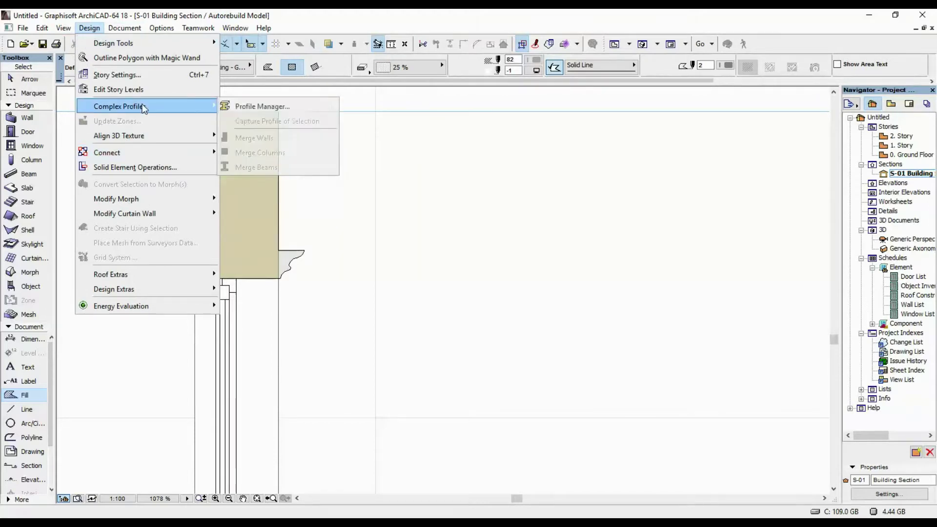
pyautogui.click(260, 104)
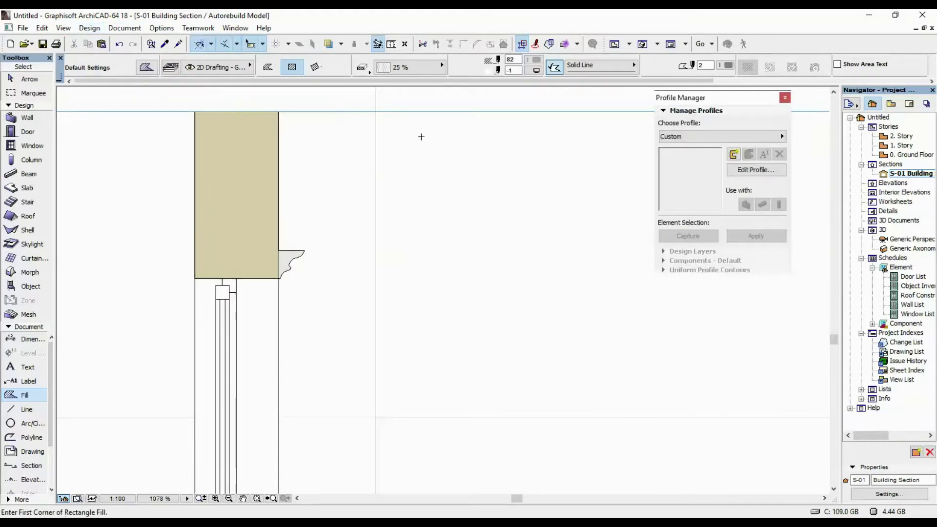
pyautogui.click(735, 154)
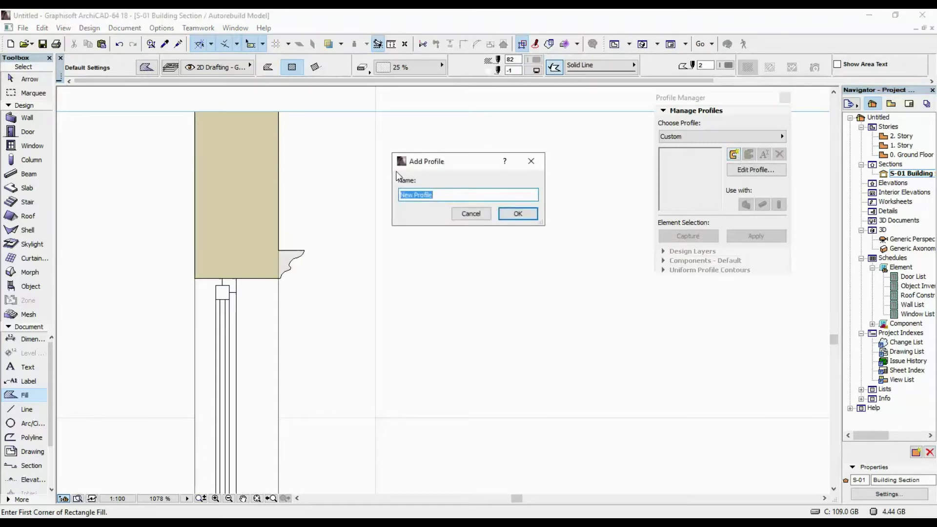
pyautogui.write('01')
pyautogui.click(516, 212)
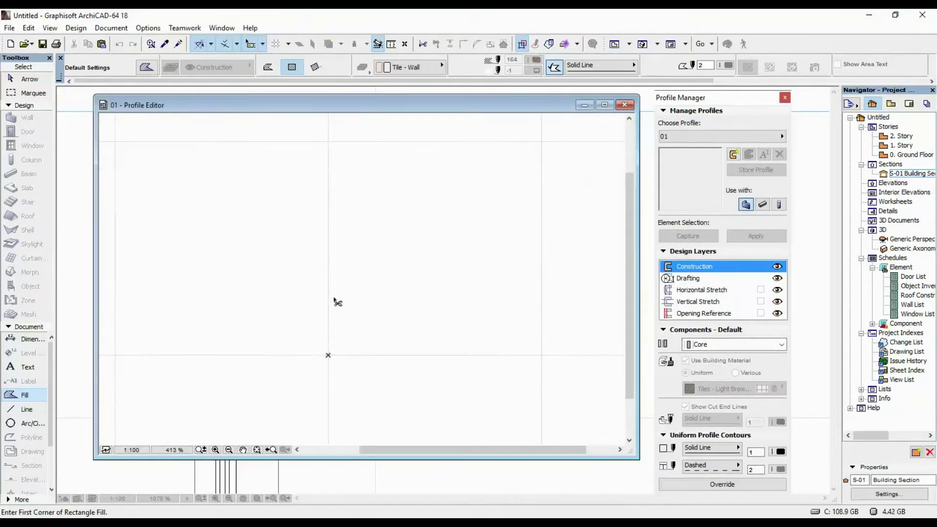
# Paste the copied moulding fill at the centre of the current view in the profile 01 editor, keeping the current zoom.
pyautogui.hotkey('ctrl', 'v')
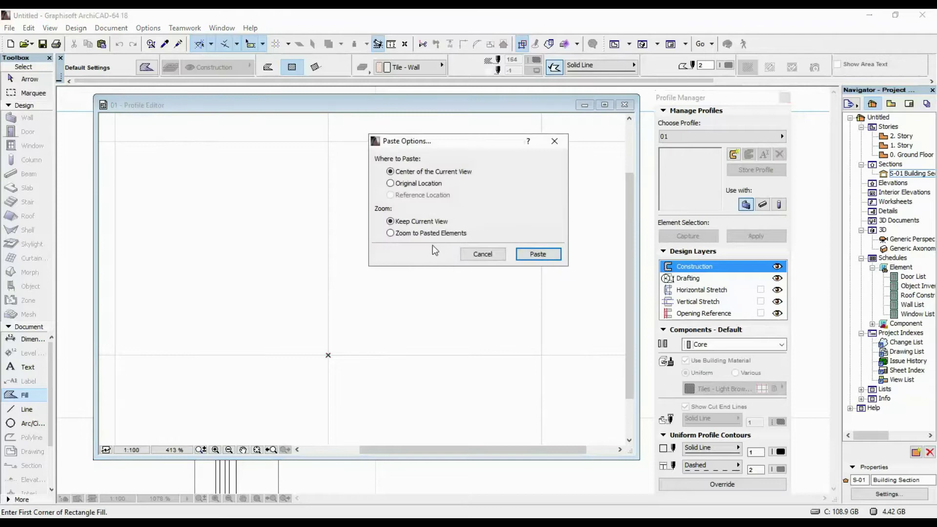
pyautogui.click(539, 254)
pyautogui.click(408, 330)
pyautogui.scroll(4, 367, 306)
pyautogui.moveTo(367, 307); pyautogui.dragTo(411, 218, button='middle')
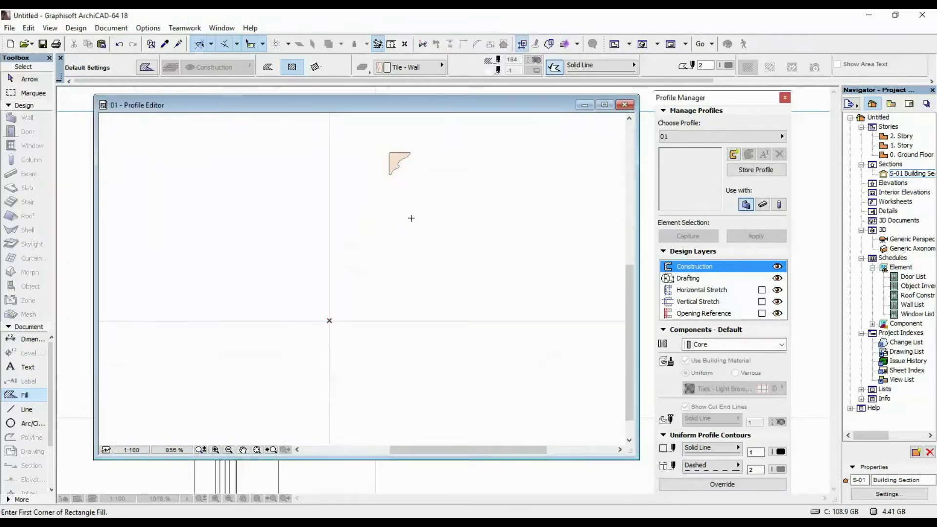
# Move the moulding fill by its lower inner corner onto the profile origin and store profile 01.
pyautogui.keyDown('shift'); pyautogui.click(392, 167); pyautogui.keyUp('shift')
pyautogui.scroll(1, 390, 166)
pyautogui.scroll(4, 390, 173)
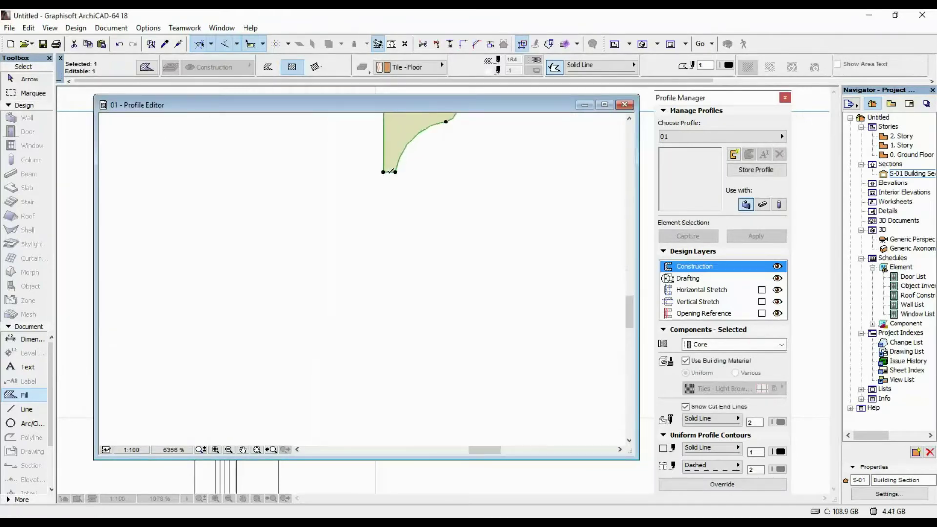
pyautogui.hotkey('ctrl', 'd')
pyautogui.click(383, 171)
pyautogui.scroll(-3, 351, 325)
pyautogui.moveTo(343, 296); pyautogui.dragTo(368, 192, button='middle')
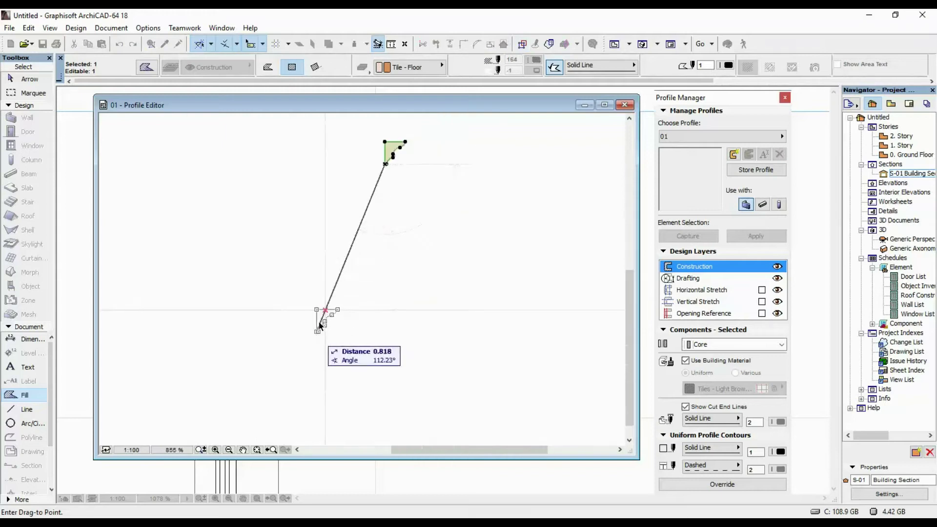
pyautogui.scroll(3, 327, 312)
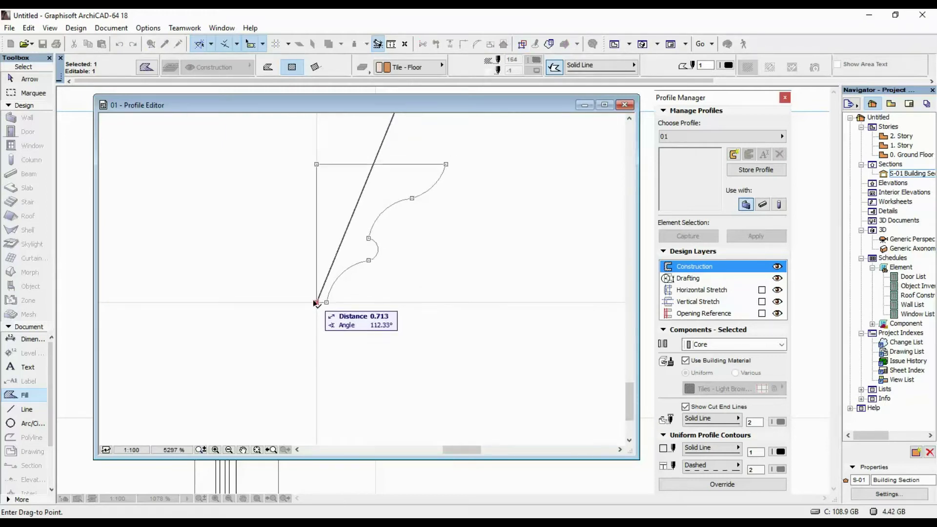
pyautogui.click(316, 302)
pyautogui.scroll(-5, 312, 312)
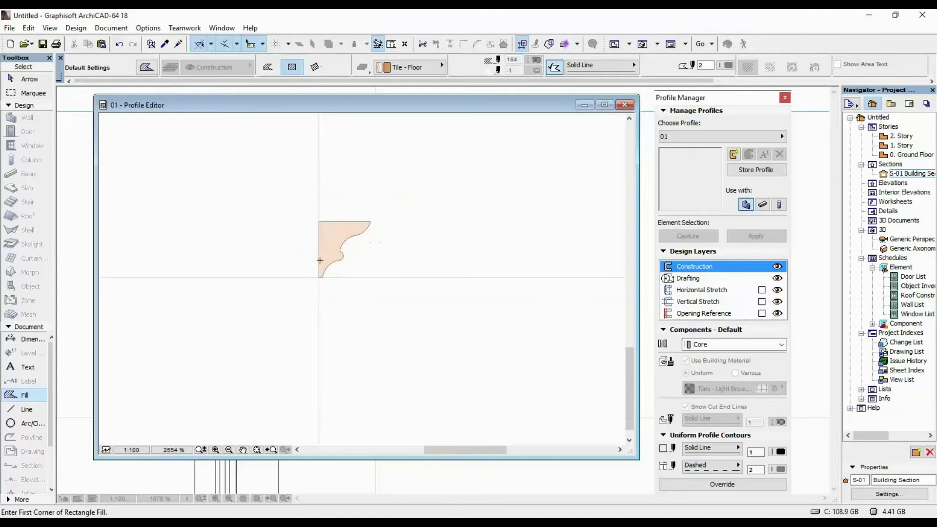
pyautogui.click(758, 169)
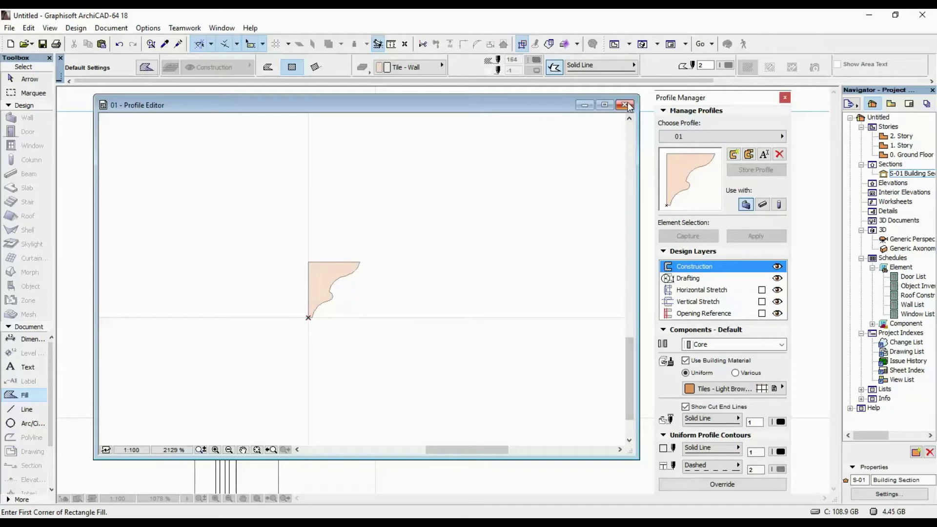
# Override the moulding's contours with the uniform solid line in pen 1, then close the profile editor and store the changes.
pyautogui.click(730, 389)
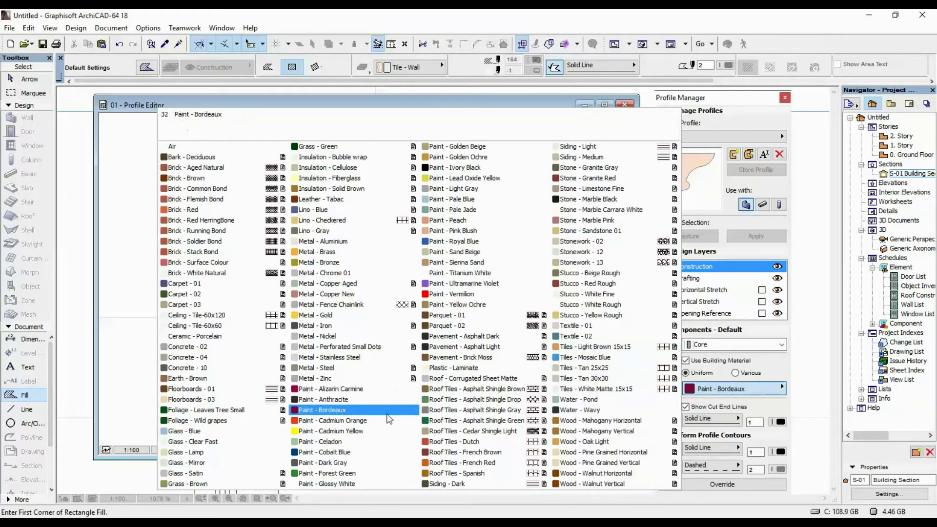
pyautogui.click(464, 231)
pyautogui.hotkey('ctrl', 'a')
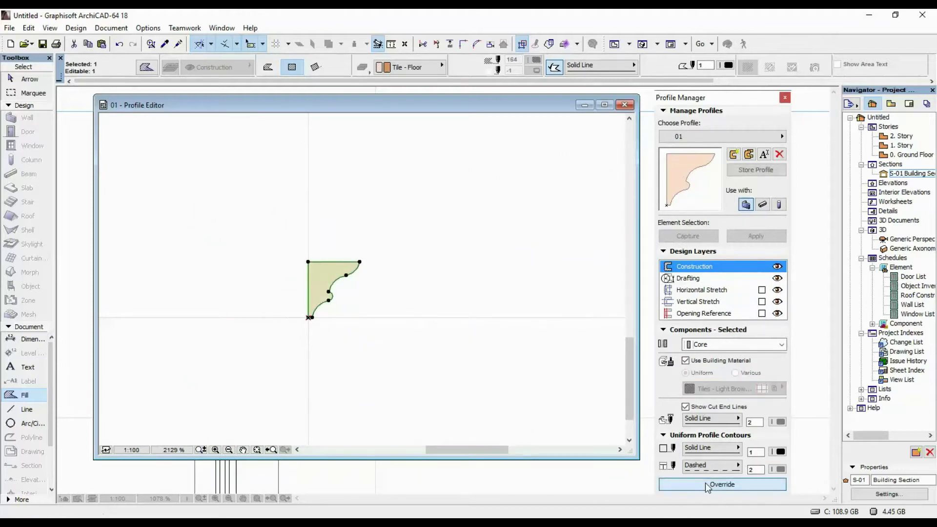
pyautogui.press('Escape')
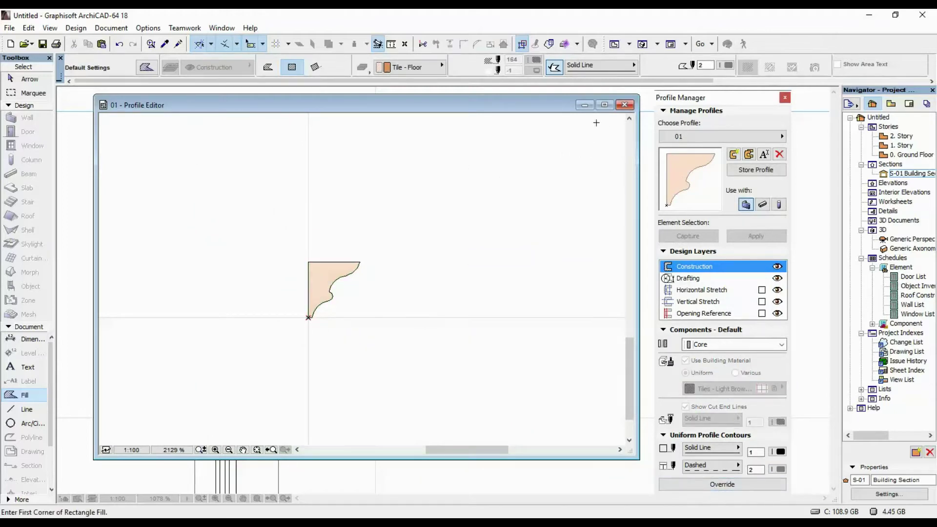
pyautogui.click(625, 105)
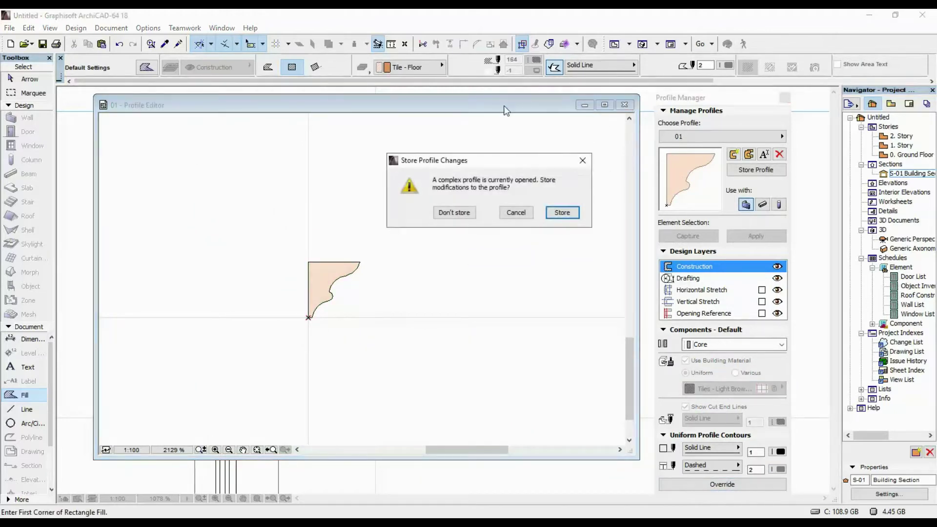
pyautogui.click(561, 213)
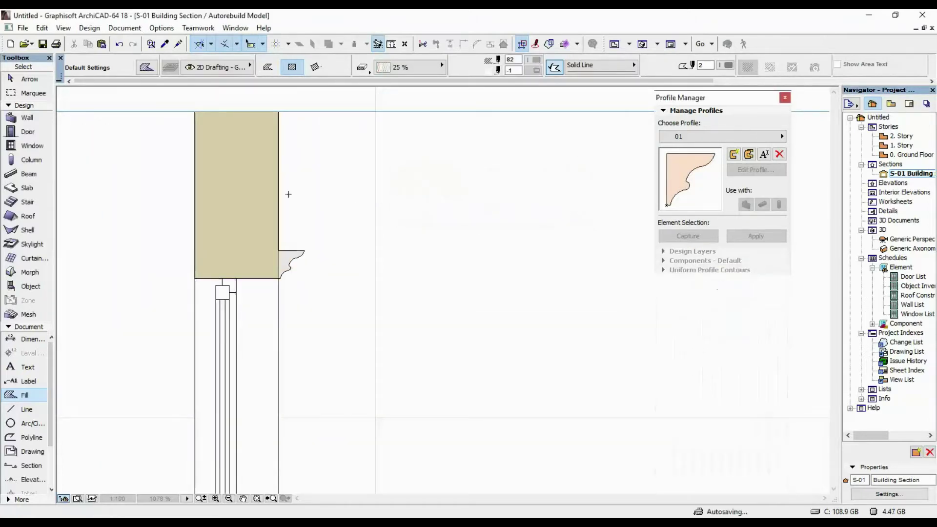
# Return to the ground floor plan and set the Wall tool's default structure to complex profile.
pyautogui.scroll(2, 299, 257)
pyautogui.scroll(-2, 288, 263)
pyautogui.moveTo(296, 255); pyautogui.dragTo(323, 268, button='middle')
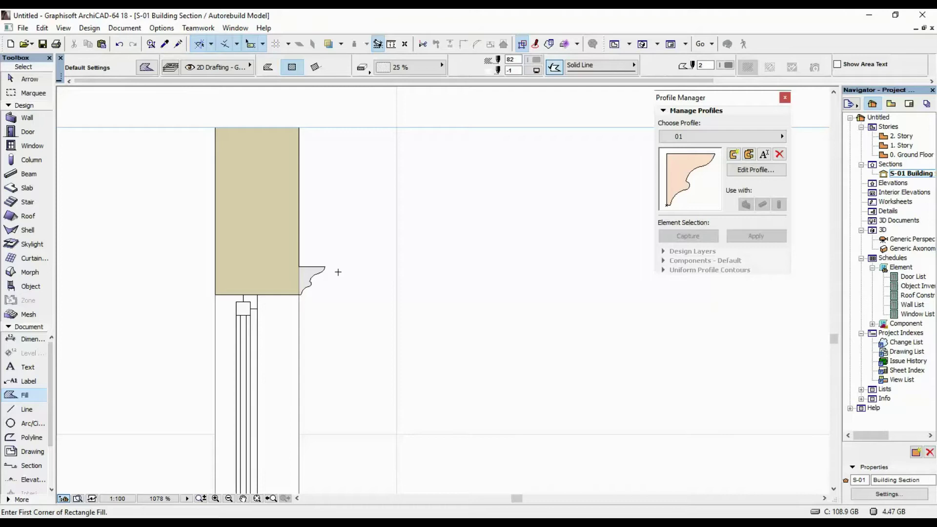
pyautogui.press('F2')
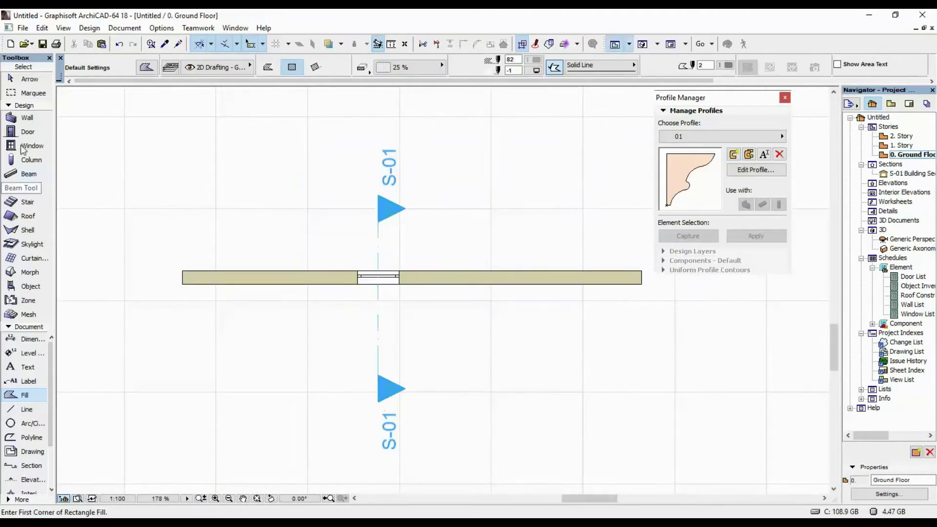
pyautogui.click(31, 123)
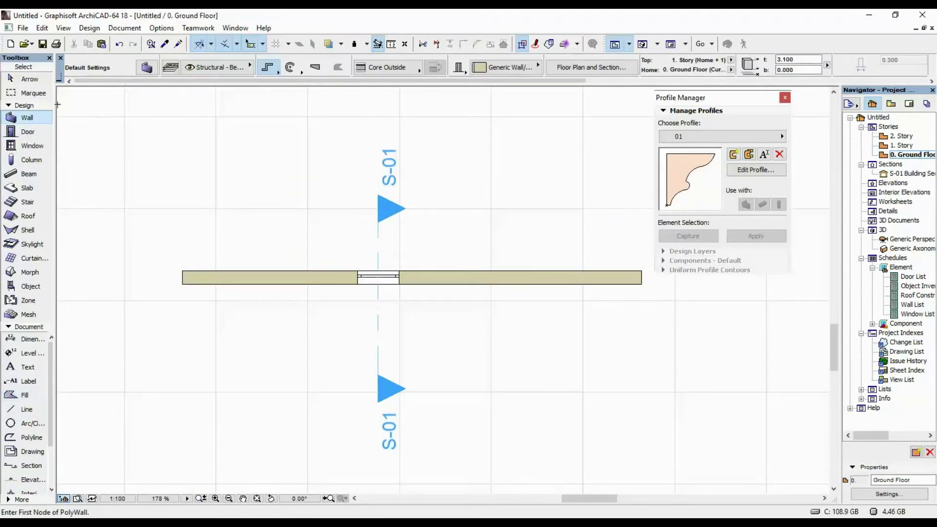
pyautogui.click(147, 68)
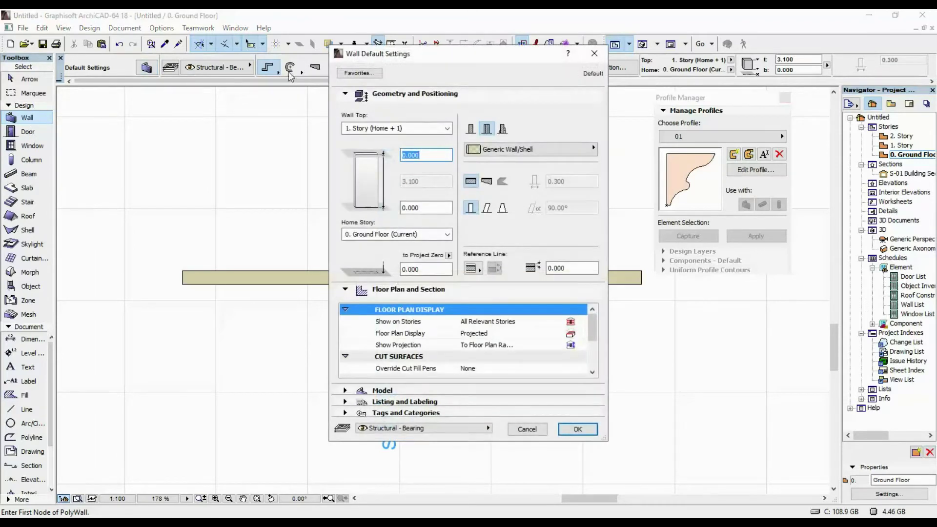
pyautogui.click(503, 129)
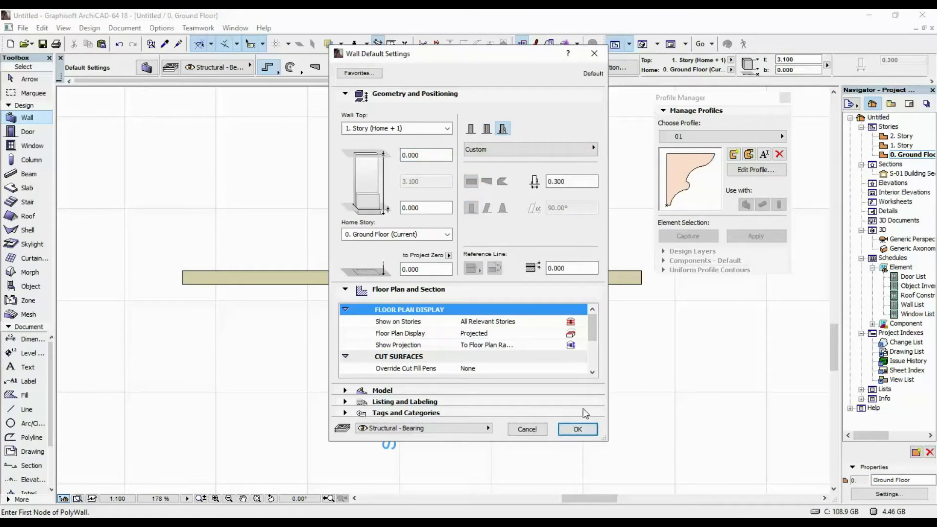
pyautogui.click(577, 429)
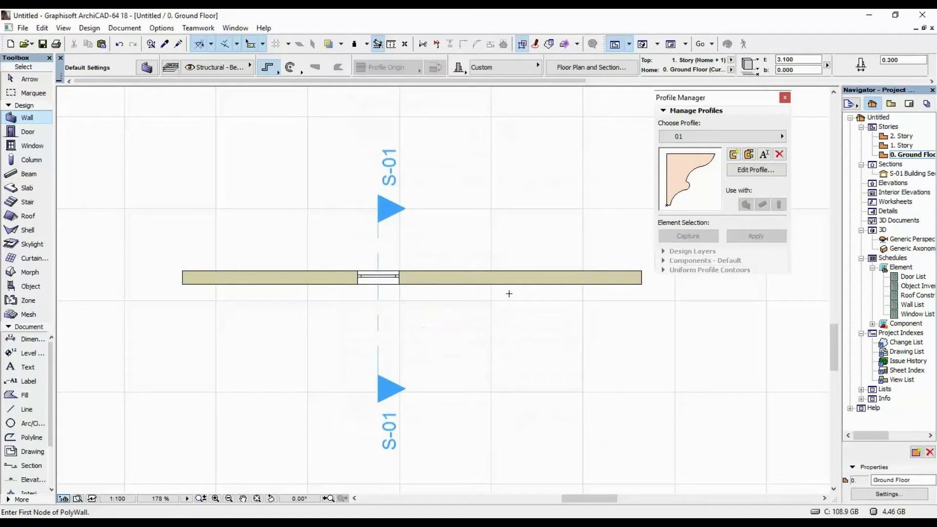
# Choose profile 01 as the complex profile for new walls.
pyautogui.click(464, 70)
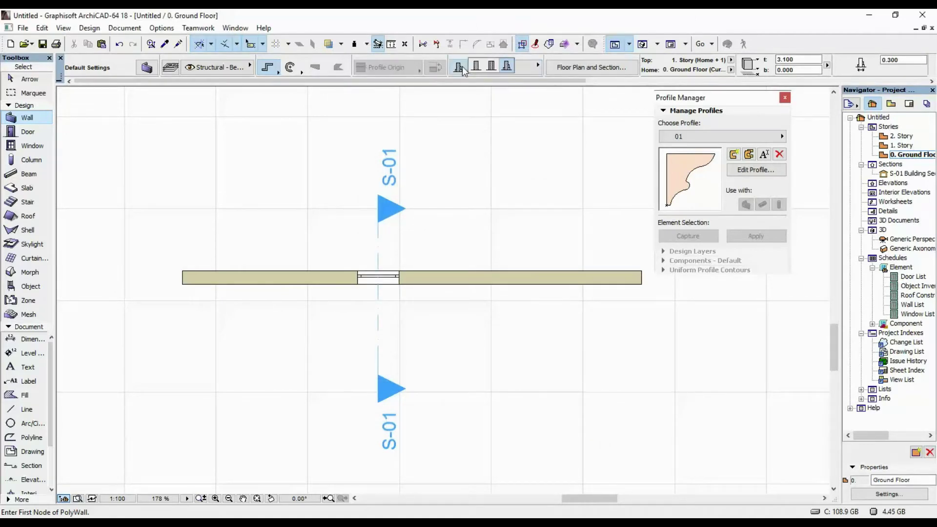
pyautogui.click(461, 70)
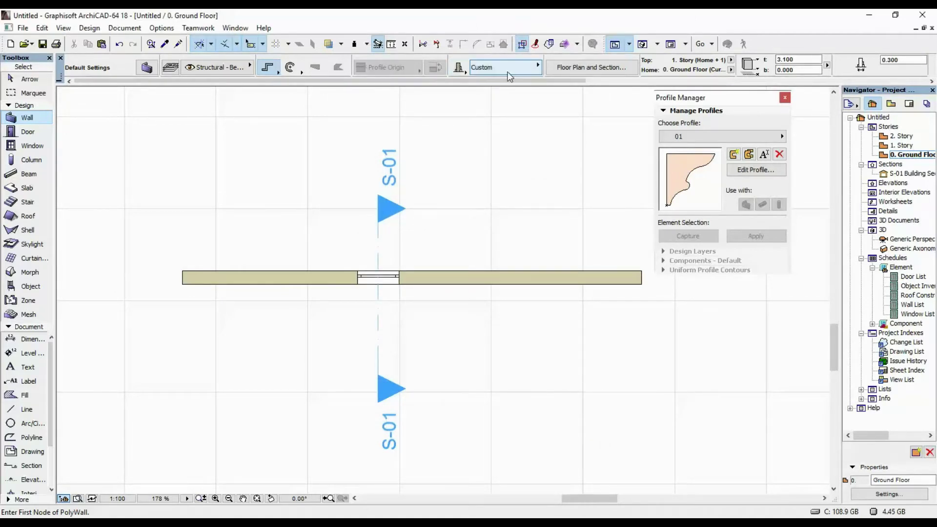
pyautogui.click(535, 68)
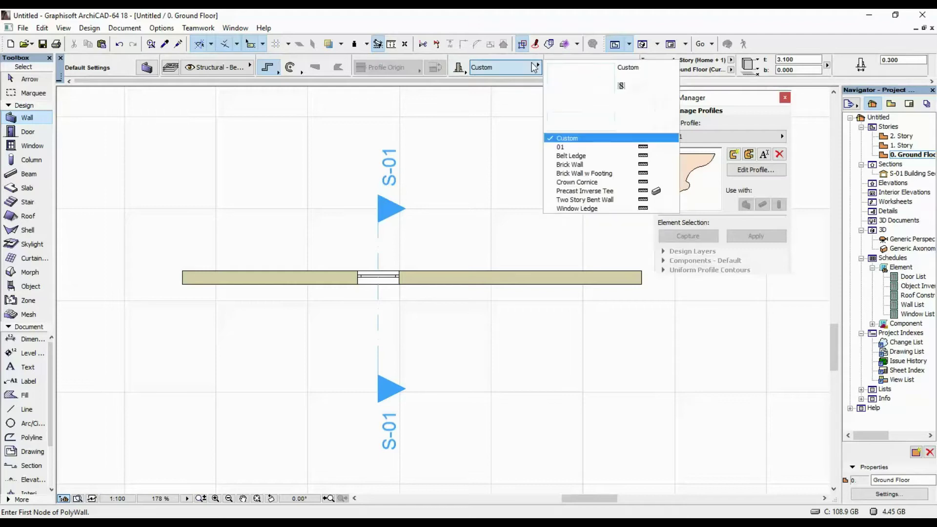
pyautogui.click(571, 149)
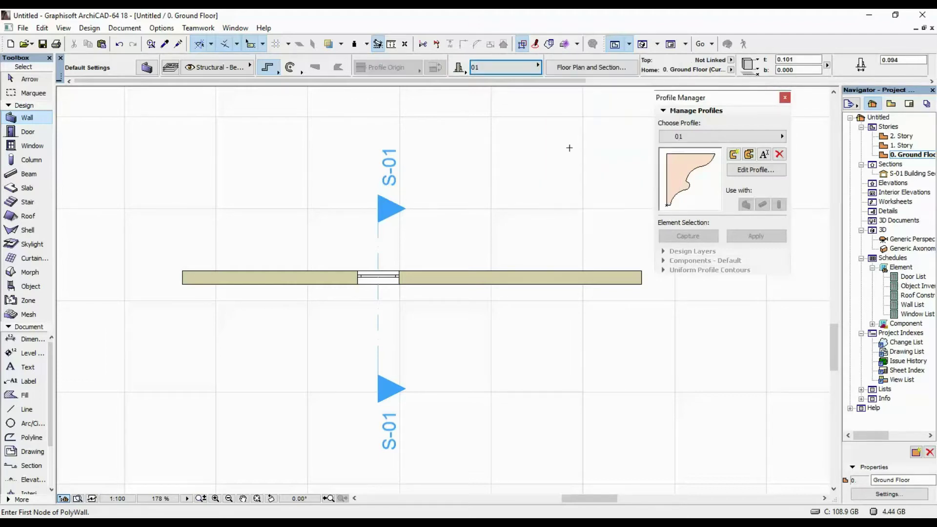
# Draw a profile 01 wall along the outer wall face, spanning the window opening from one jamb to the other.
pyautogui.scroll(5, 372, 317)
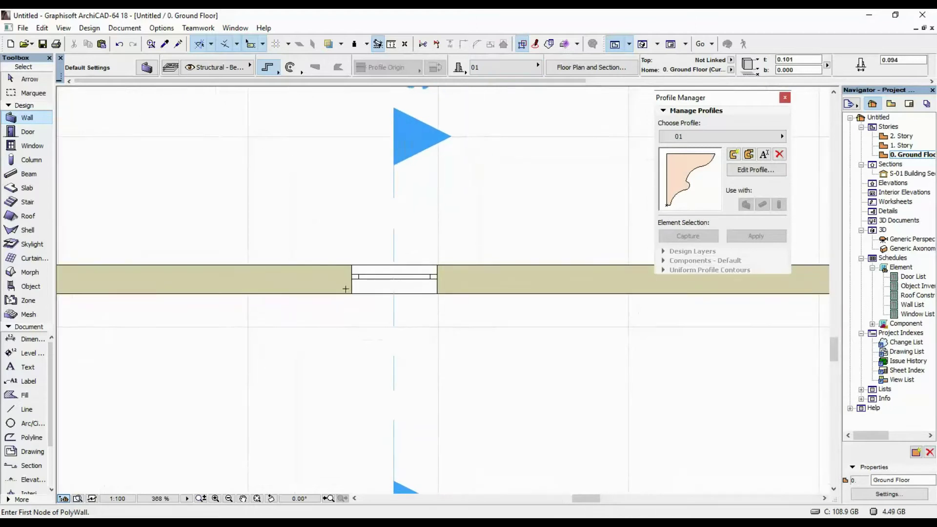
pyautogui.click(352, 293)
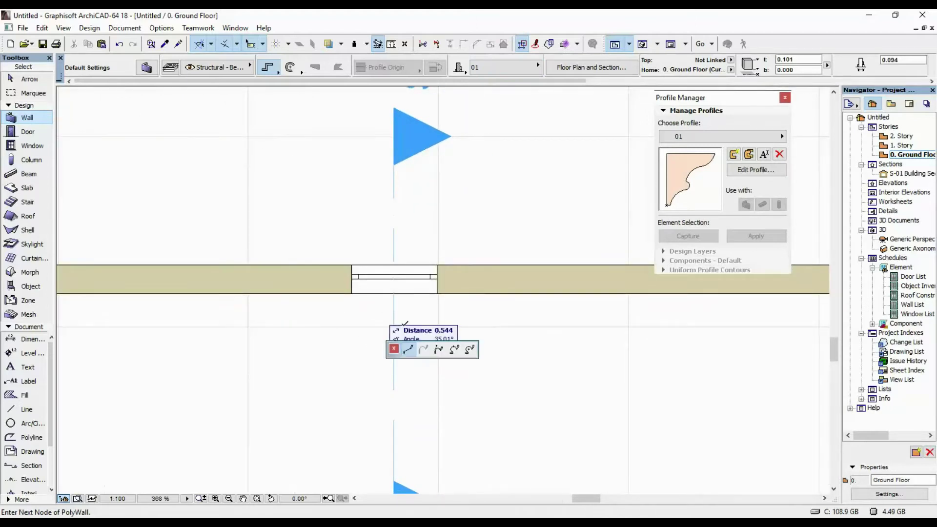
pyautogui.click(438, 293)
pyautogui.click(438, 293)
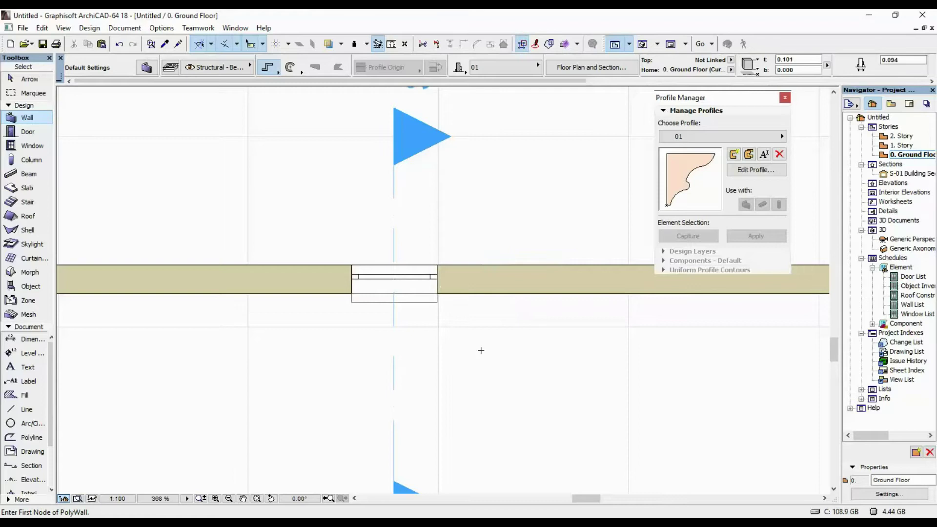
pyautogui.scroll(4, 410, 297)
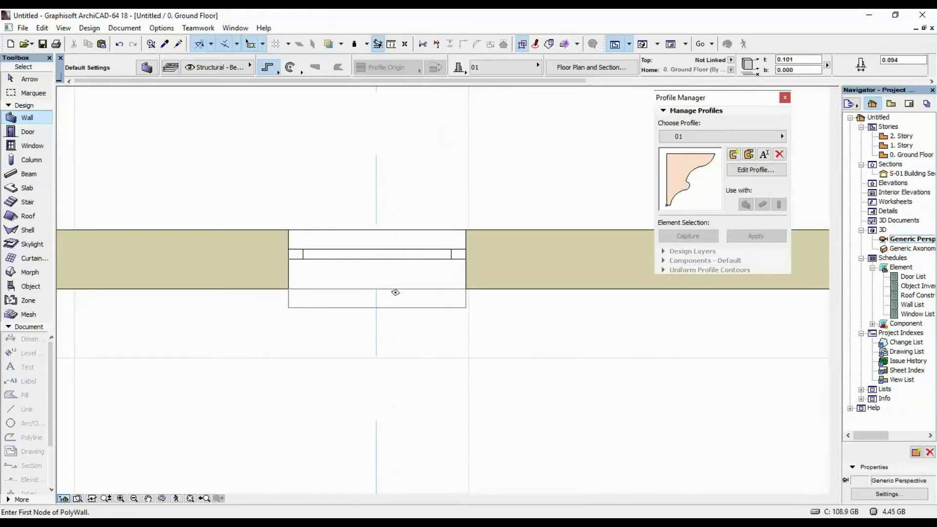
# Show the model in 3D and select the moulding wall at the base below the window.
pyautogui.press('F3')
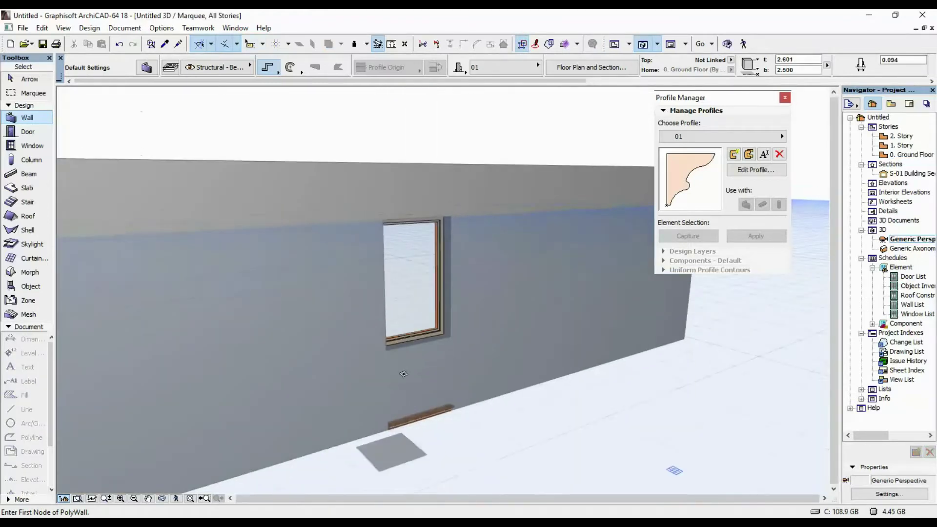
pyautogui.scroll(3, 395, 427)
pyautogui.click(388, 446)
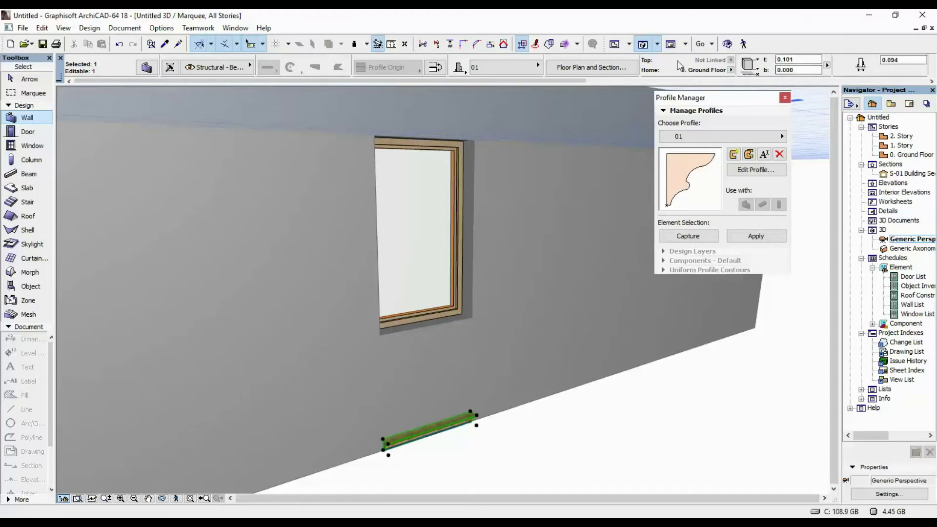
pyautogui.moveTo(437, 242); pyautogui.dragTo(435, 269, button='middle')
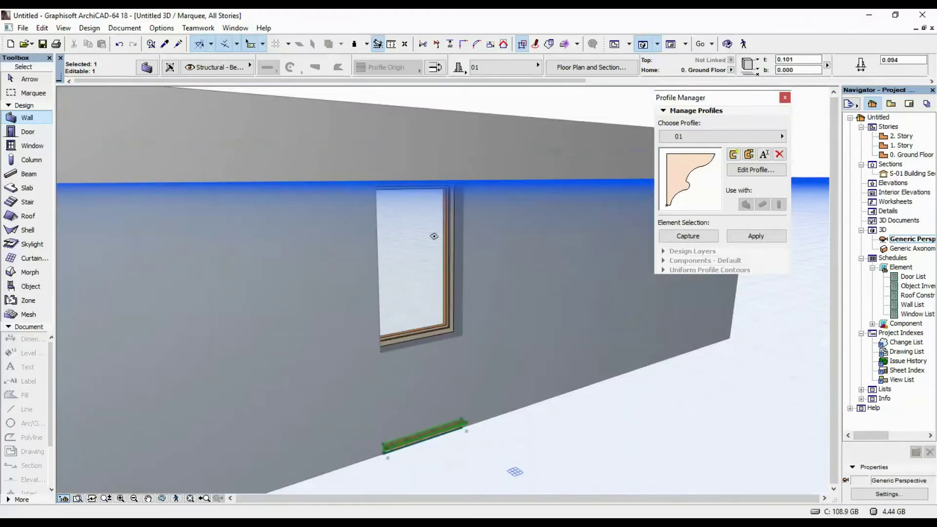
pyautogui.scroll(2, 402, 414)
pyautogui.moveTo(402, 414); pyautogui.dragTo(402, 397, button='middle')
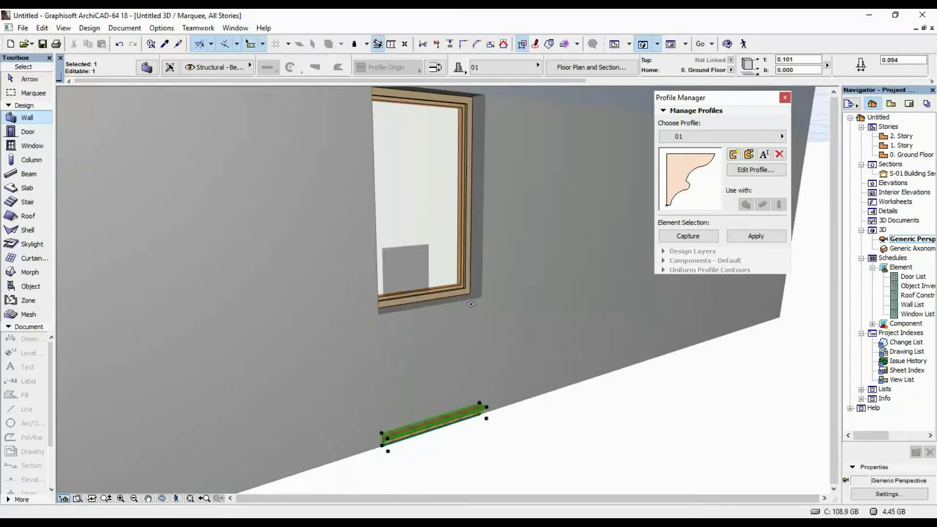
# Move the moulding wall up 2.500 from its lower end corner to the upper corner of the window opening.
pyautogui.rightClick(568, 439)
pyautogui.moveTo(616, 252)
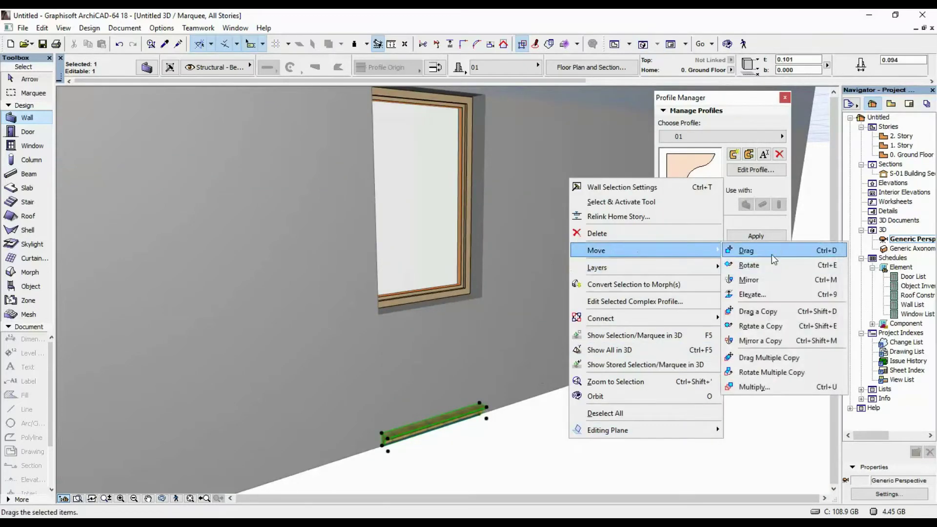
pyautogui.click(743, 250)
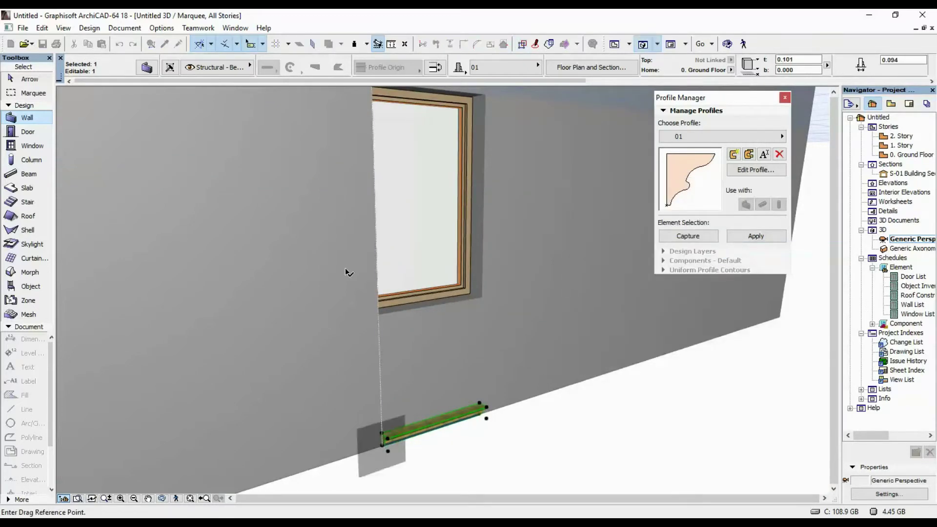
pyautogui.click(382, 445)
pyautogui.moveTo(380, 193); pyautogui.dragTo(392, 317, button='middle')
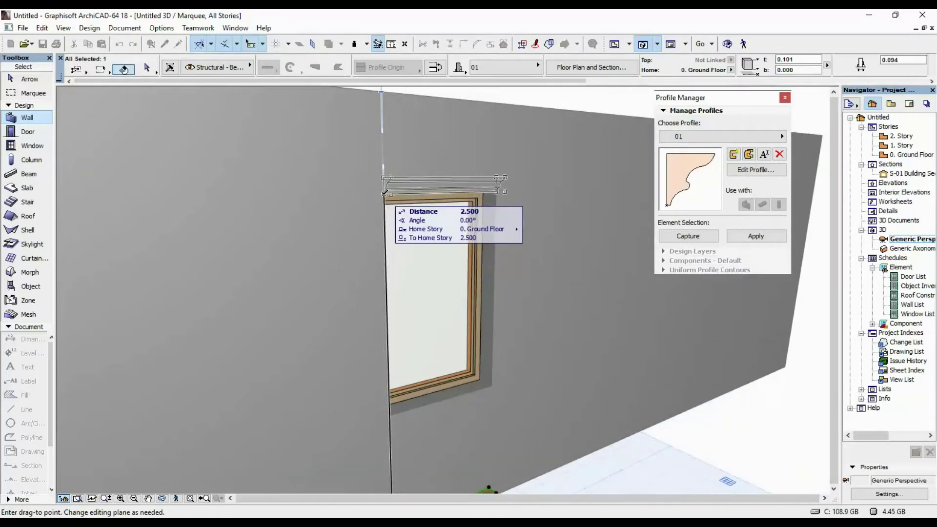
pyautogui.click(385, 193)
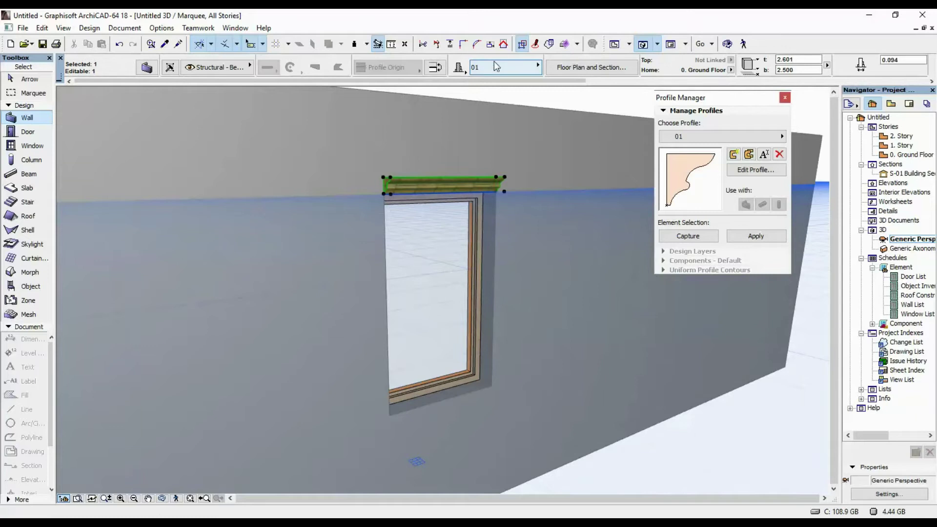
pyautogui.scroll(-3, 497, 66)
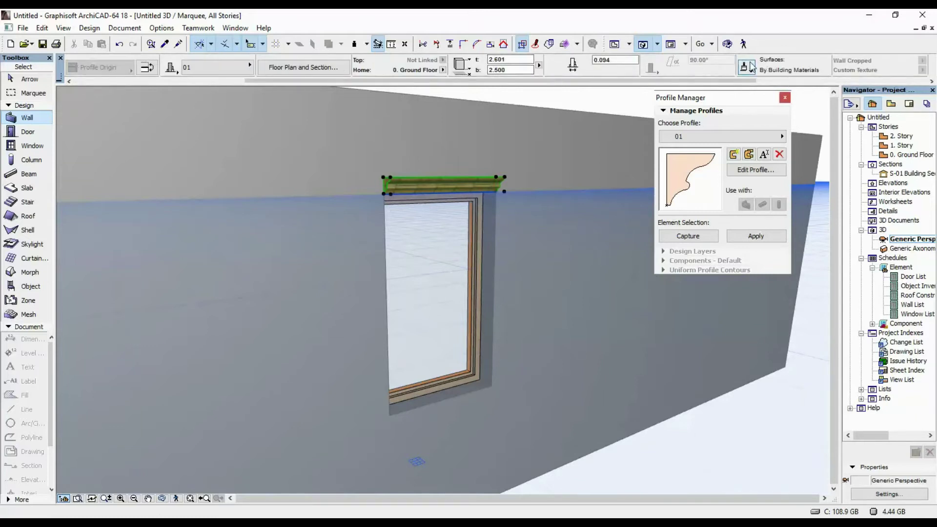
# Override the moulding wall's surfaces, link all of them together and set them to Paint - Pink Blush.
pyautogui.click(752, 67)
pyautogui.click(752, 116)
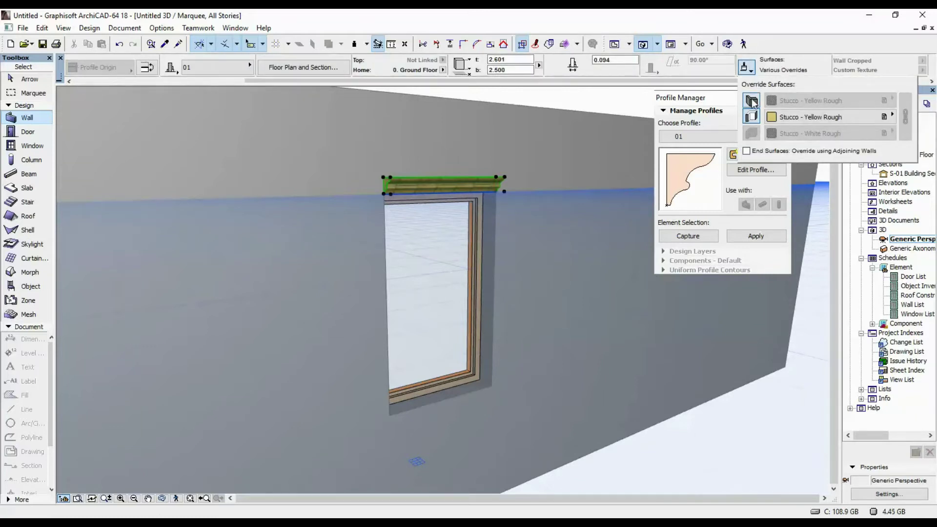
pyautogui.click(752, 101)
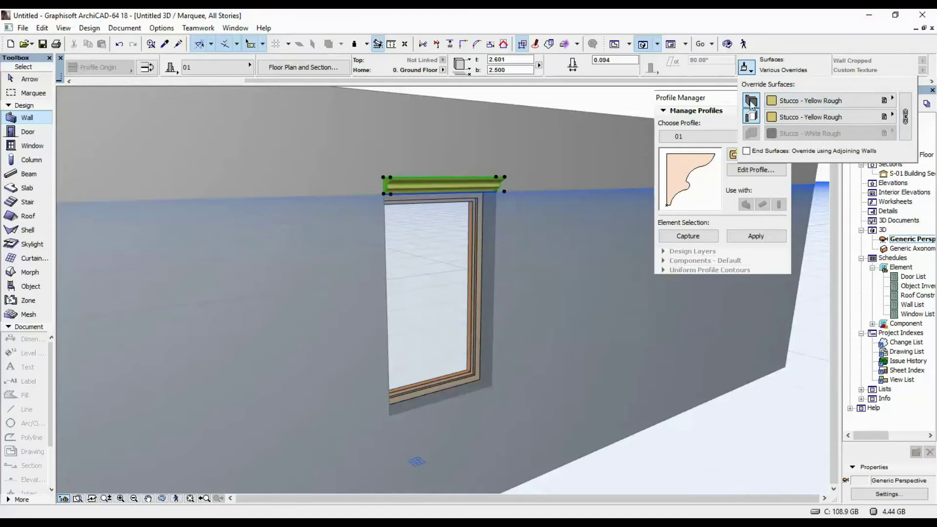
pyautogui.click(907, 117)
pyautogui.click(811, 102)
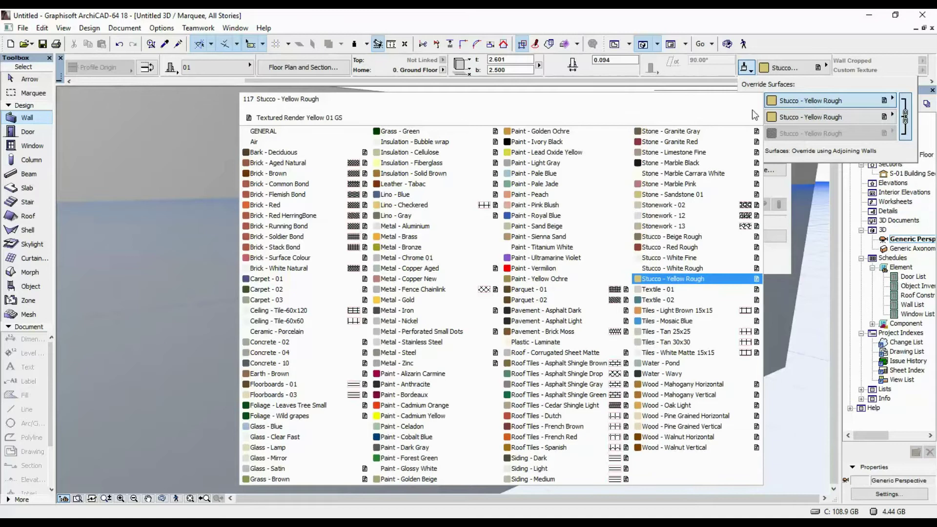
pyautogui.click(558, 204)
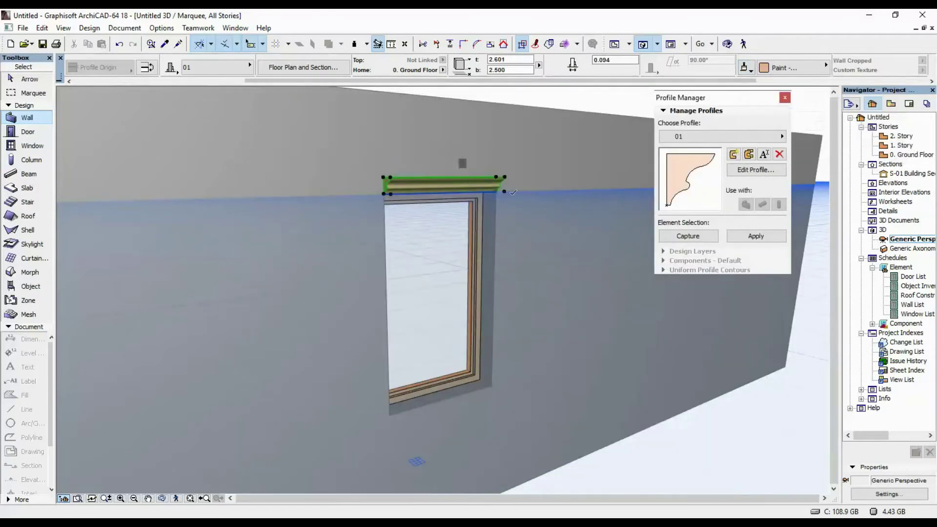
# Snap the 3D editing plane to the 0. Ground Floor story.
pyautogui.scroll(1, 526, 190)
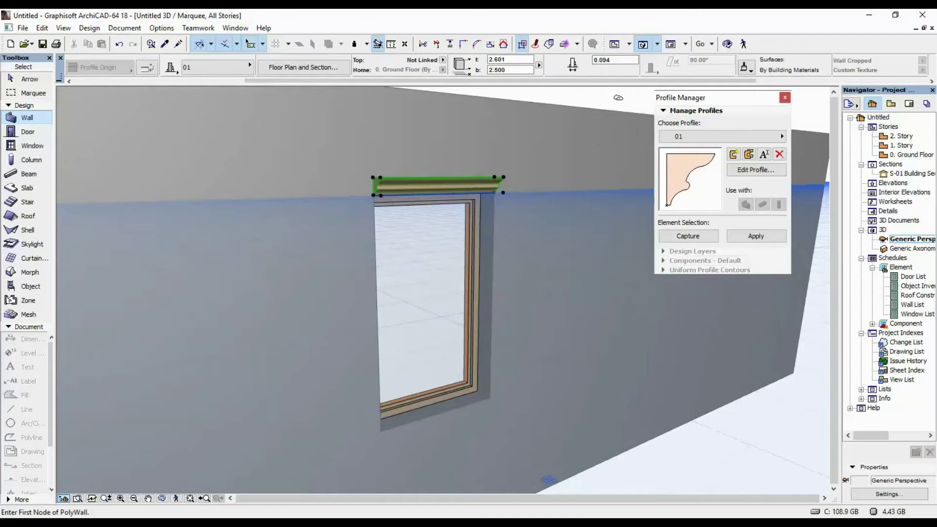
pyautogui.keyDown('shift'); pyautogui.moveTo(550, 198); pyautogui.dragTo(415, 185, button='middle'); pyautogui.keyUp('shift')
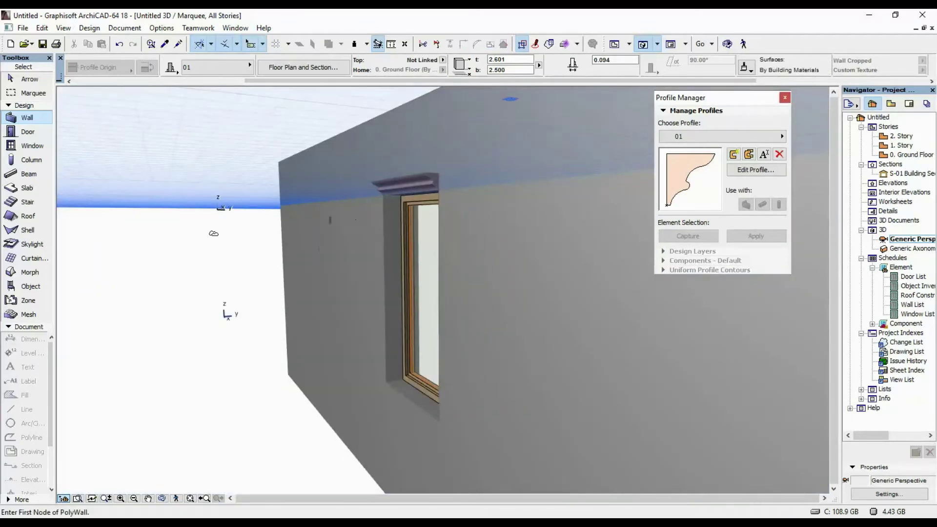
pyautogui.rightClick(213, 234)
pyautogui.moveTo(342, 510)
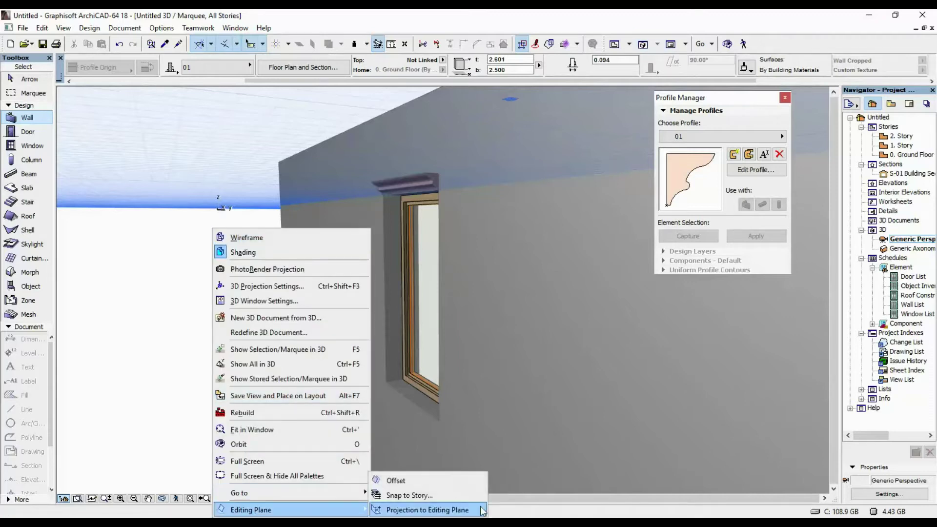
pyautogui.click(435, 494)
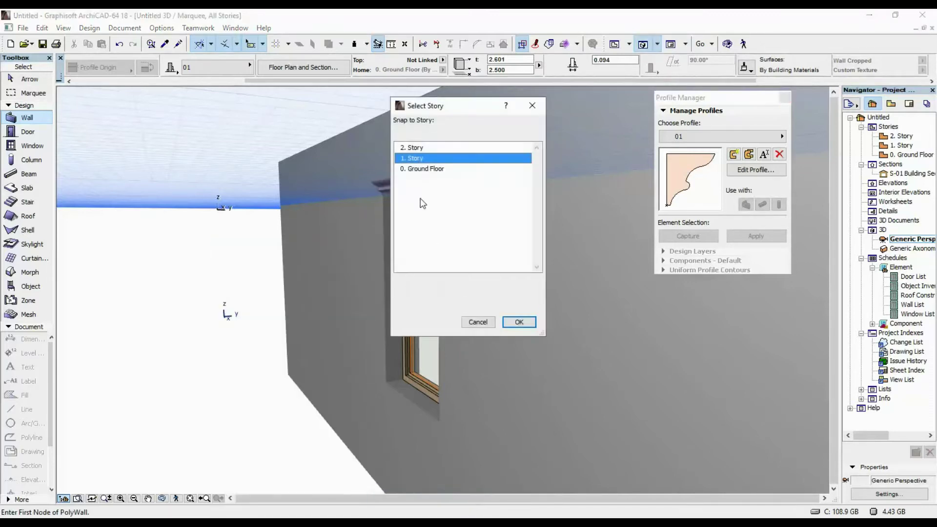
pyautogui.click(421, 169)
pyautogui.click(506, 320)
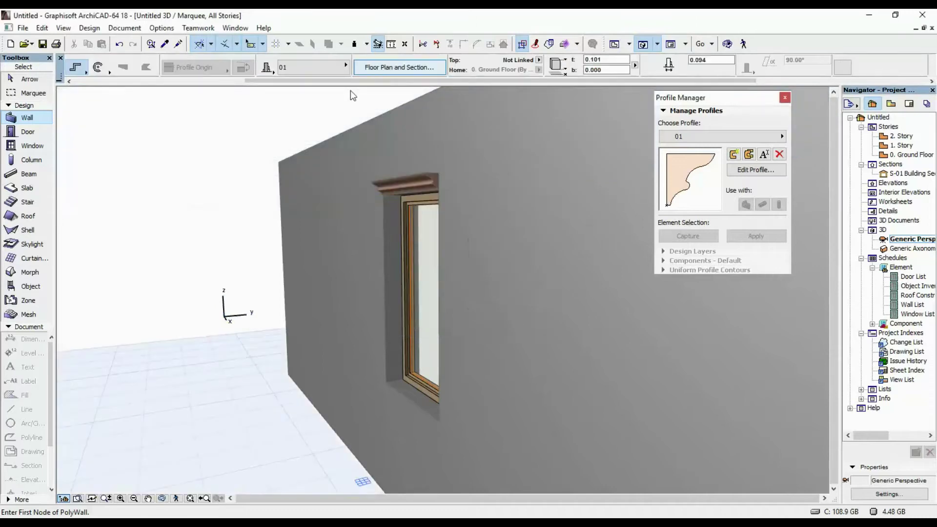
# Examine the moulding above the window in 3D from several angles and distances.
pyautogui.scroll(5, 431, 178)
pyautogui.scroll(-5, 432, 179)
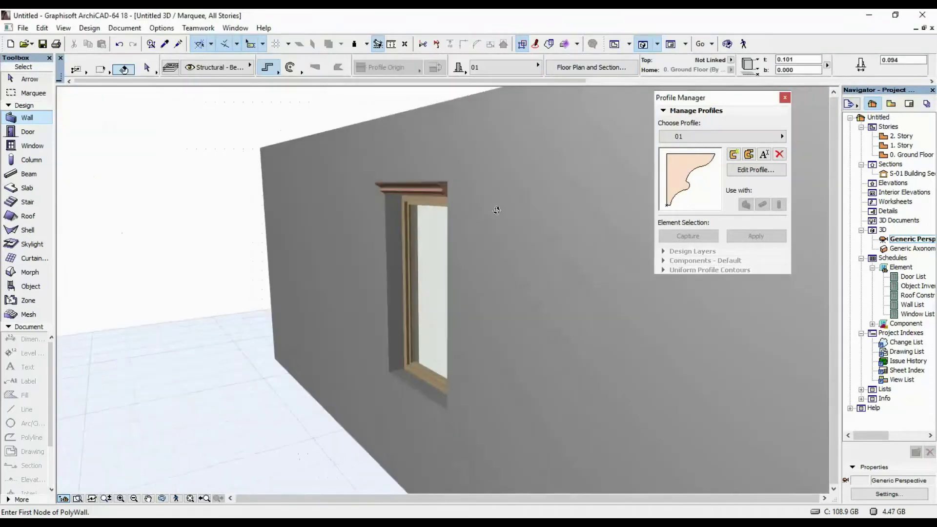
pyautogui.keyDown('shift'); pyautogui.moveTo(498, 210); pyautogui.dragTo(579, 205, button='middle'); pyautogui.keyUp('shift')
pyautogui.scroll(2, 386, 201)
pyautogui.keyDown('shift'); pyautogui.moveTo(387, 201); pyautogui.dragTo(644, 178, button='middle'); pyautogui.keyUp('shift')
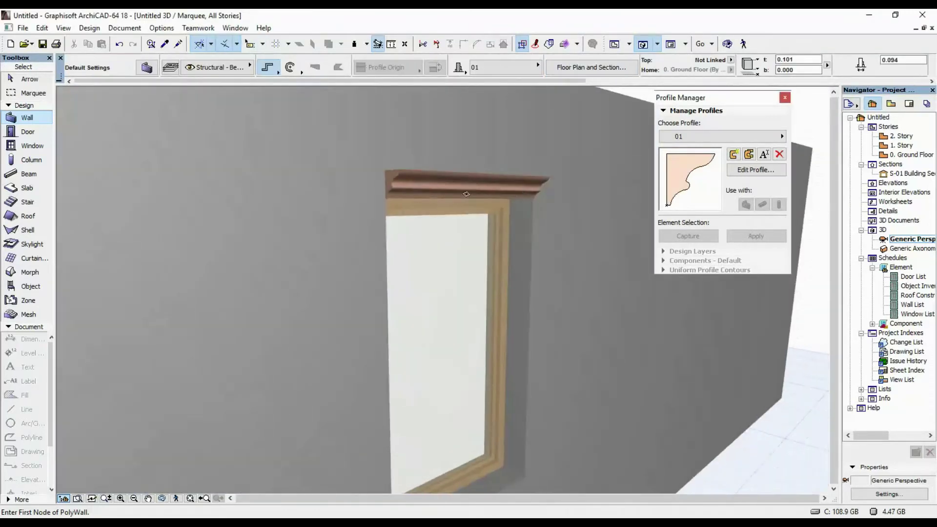
pyautogui.scroll(2, 464, 188)
pyautogui.keyDown('shift'); pyautogui.moveTo(365, 182); pyautogui.dragTo(316, 210, button='middle'); pyautogui.keyUp('shift')
pyautogui.scroll(3, 391, 178)
pyautogui.scroll(-1, 321, 215)
pyautogui.scroll(-10, 321, 215)
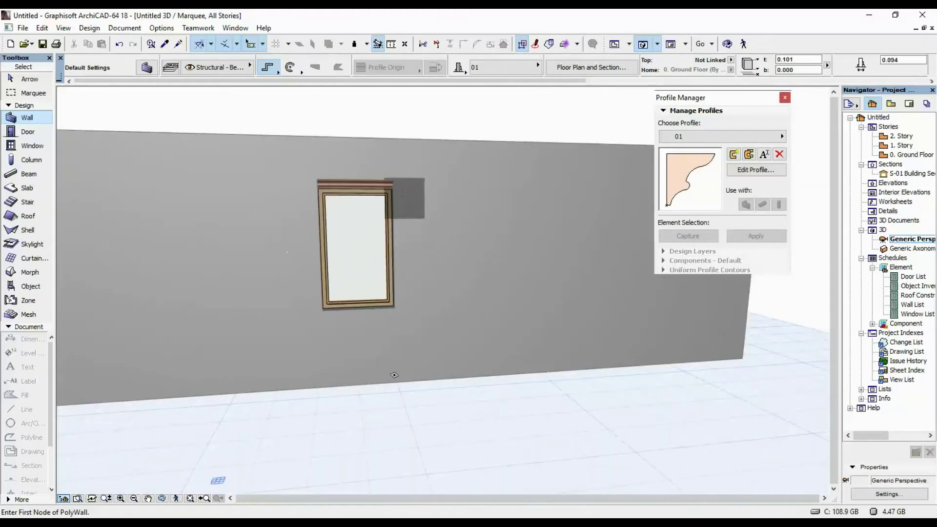
pyautogui.scroll(2, 385, 176)
pyautogui.keyDown('shift'); pyautogui.moveTo(277, 210); pyautogui.dragTo(402, 187, button='middle'); pyautogui.keyUp('shift')
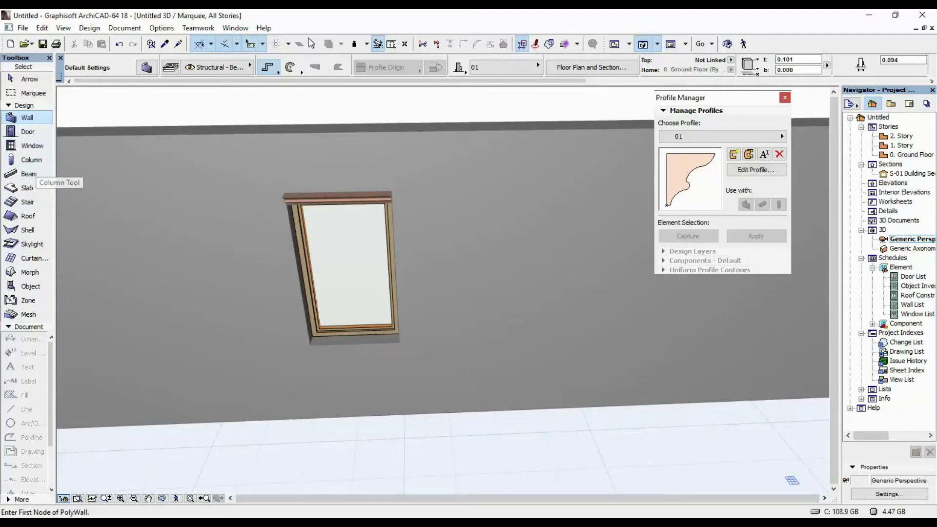
# Check the floor plan, select the moulding wall in 3D and set its Floor Plan Display to Outlines Only.
pyautogui.press('F2')
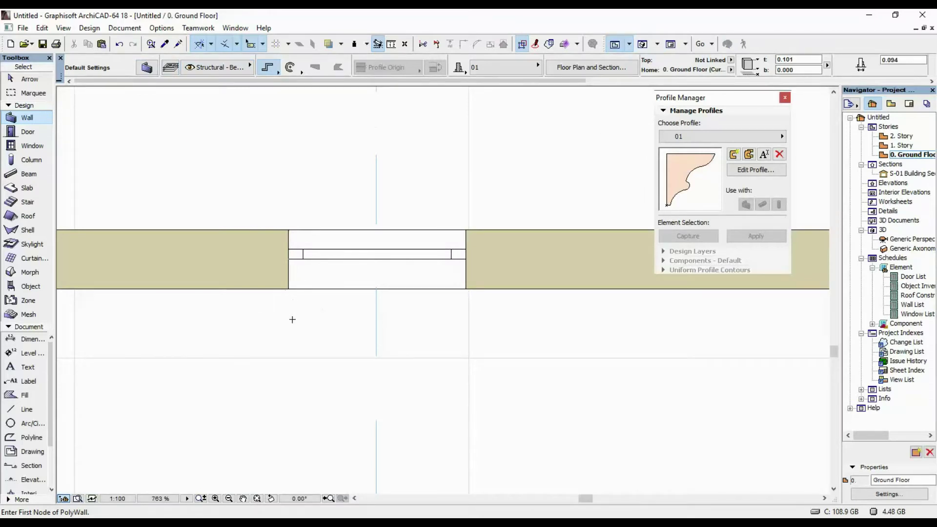
pyautogui.press('F3')
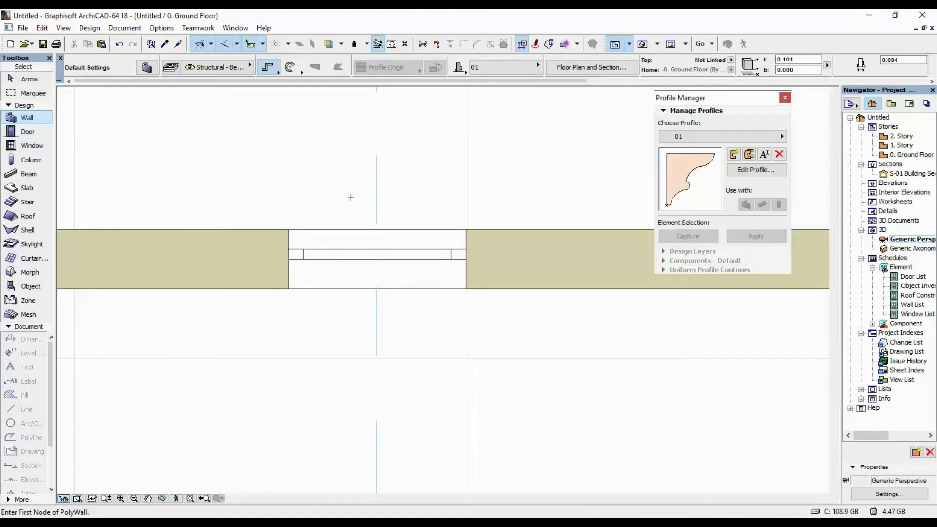
pyautogui.keyDown('shift'); pyautogui.moveTo(345, 195); pyautogui.dragTo(360, 194, button='middle'); pyautogui.keyUp('shift')
pyautogui.scroll(3, 358, 195)
pyautogui.moveTo(321, 268); pyautogui.dragTo(324, 259, button='middle')
pyautogui.keyDown('shift'); pyautogui.moveTo(325, 258); pyautogui.dragTo(320, 207, button='middle'); pyautogui.keyUp('shift')
pyautogui.keyDown('shift'); pyautogui.click(259, 188); pyautogui.keyUp('shift')
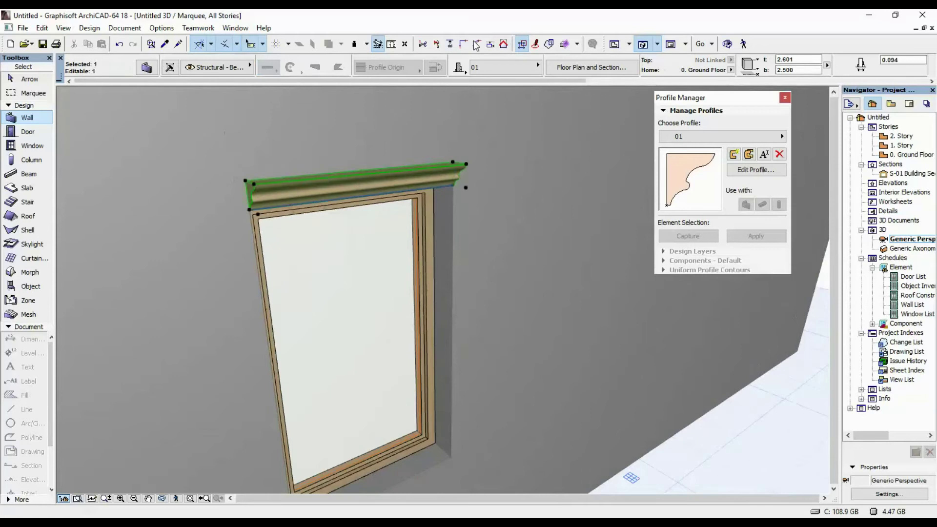
pyautogui.click(571, 67)
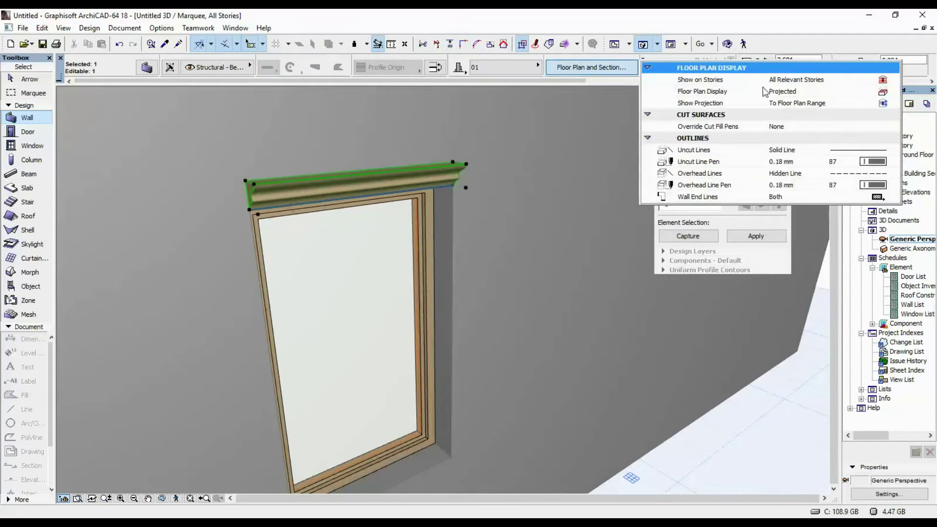
pyautogui.click(887, 92)
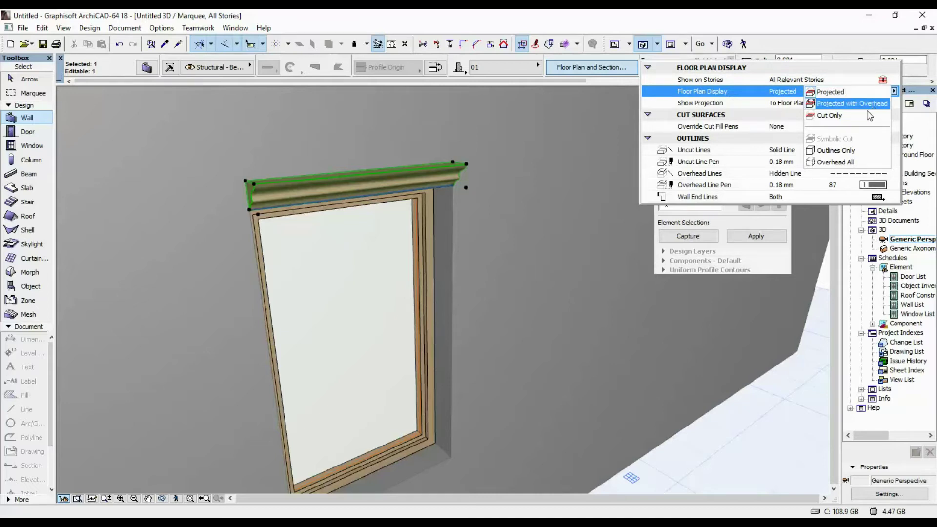
pyautogui.click(852, 150)
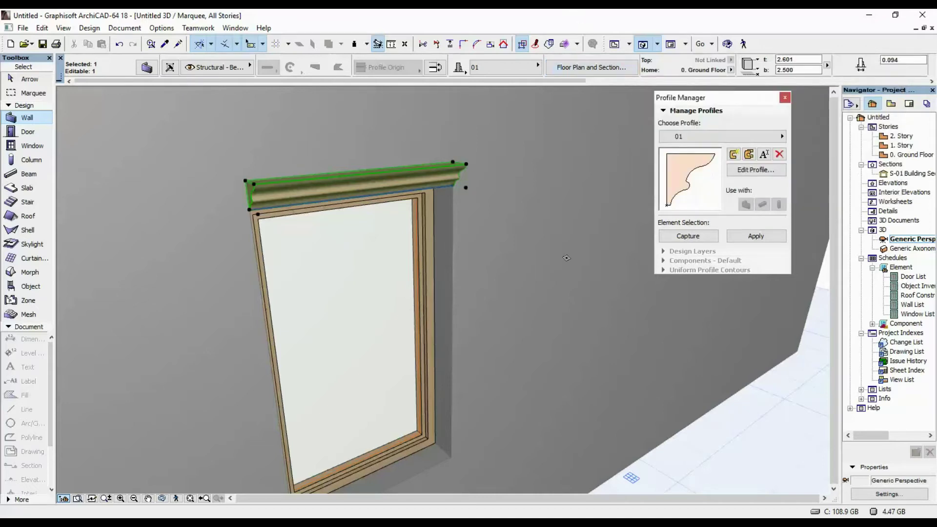
# Set the moulding wall to show on its Home Story Only and check its outline on the ground floor plan.
pyautogui.moveTo(595, 72)
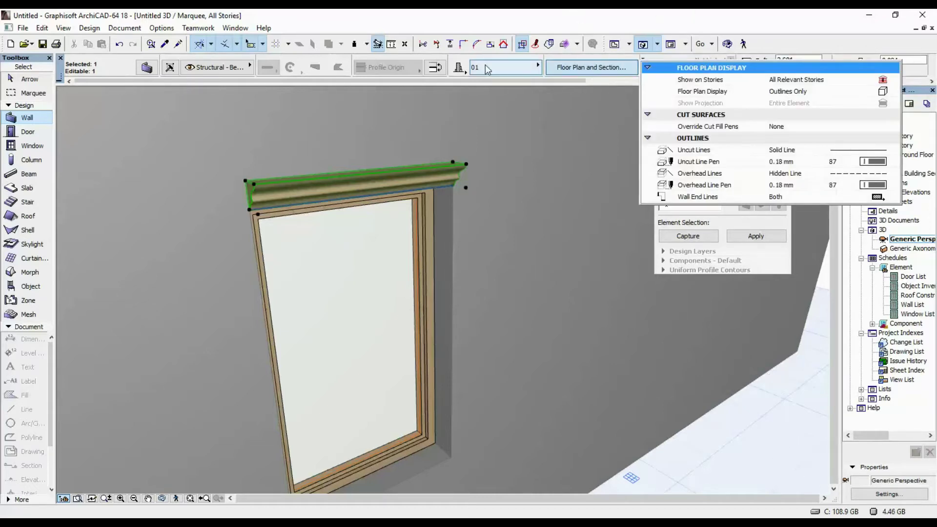
pyautogui.click(884, 81)
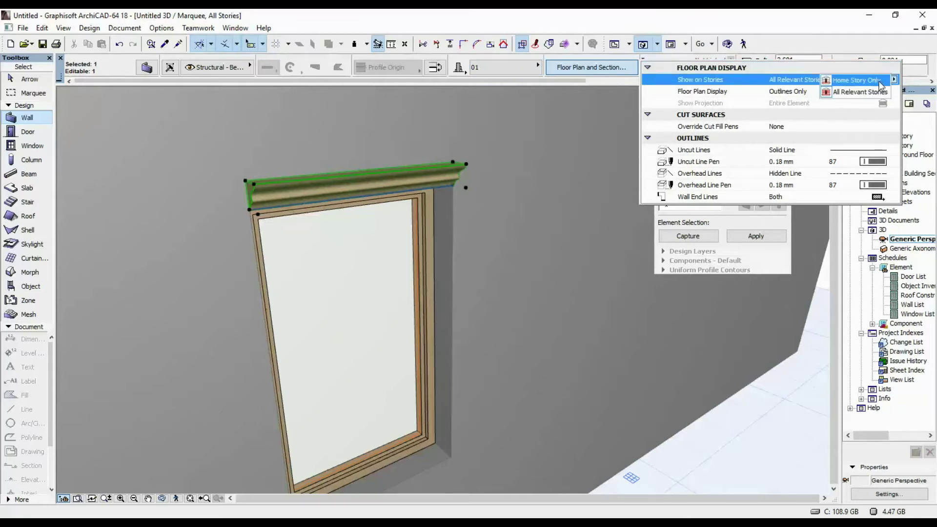
pyautogui.click(881, 81)
pyautogui.press('Escape')
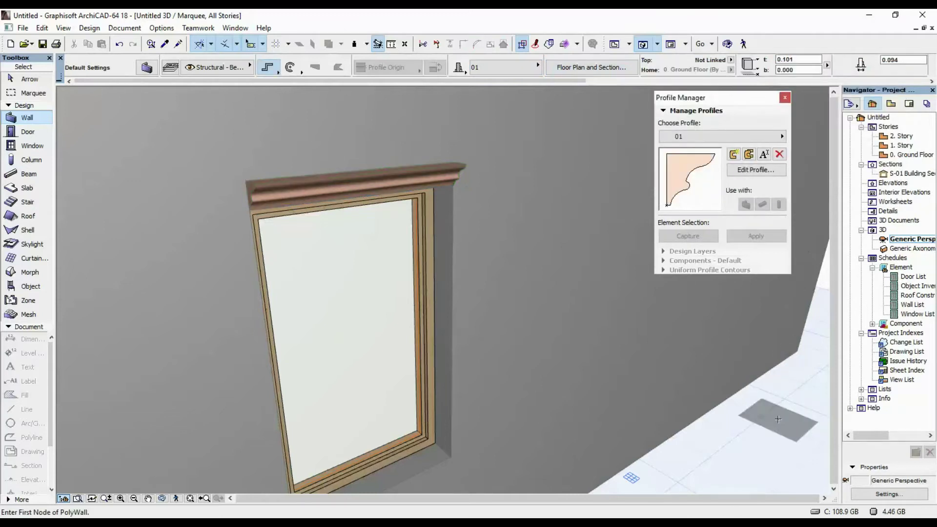
pyautogui.press('Escape')
pyautogui.press('F2')
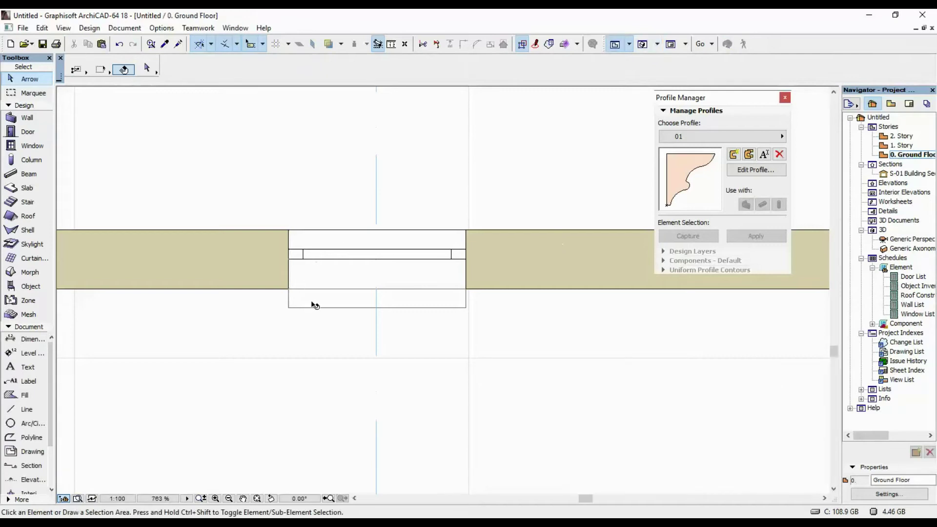
pyautogui.click(313, 303)
pyautogui.click(483, 311)
# Set the Column tool to complex profile construction and look through the profiles available for columns.
pyautogui.click(33, 163)
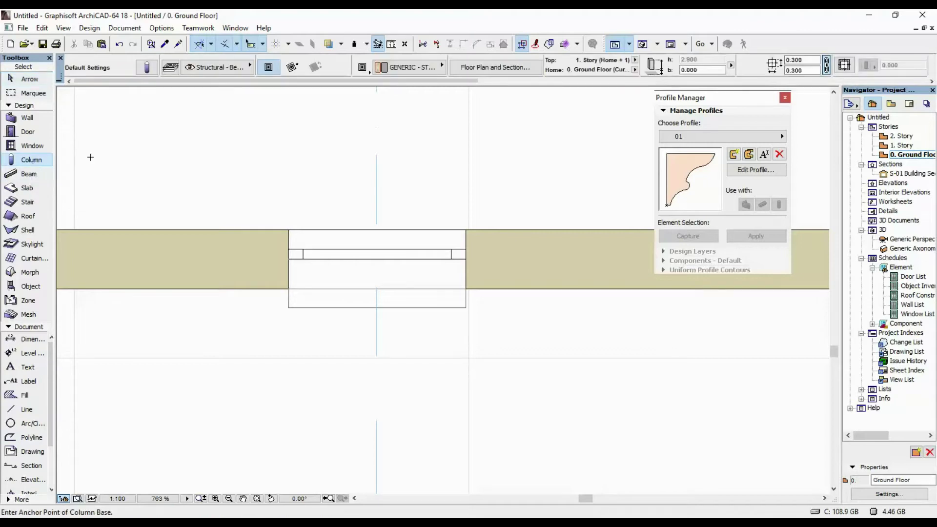
pyautogui.click(364, 71)
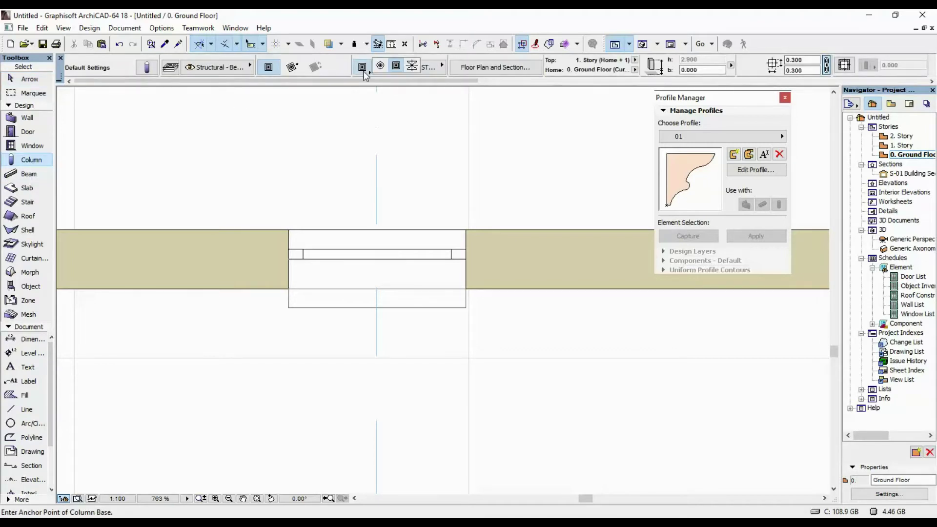
pyautogui.click(413, 64)
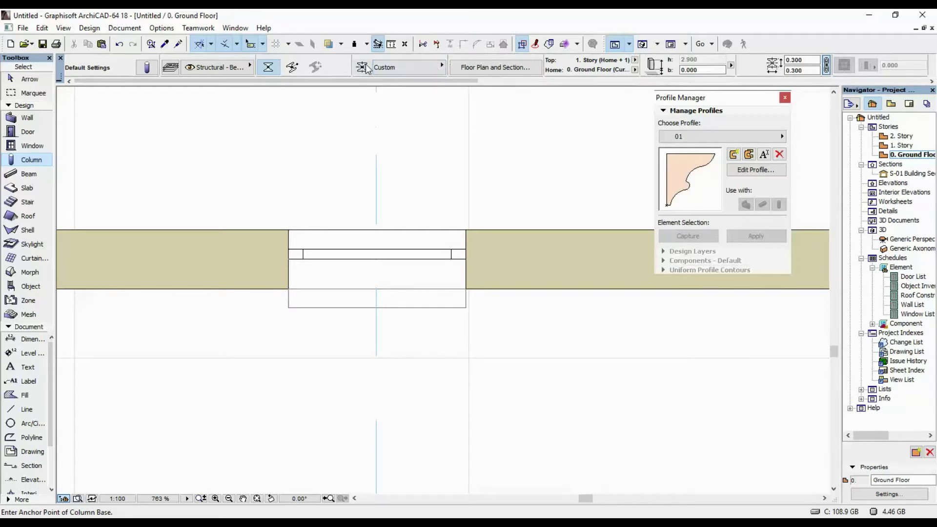
pyautogui.click(396, 68)
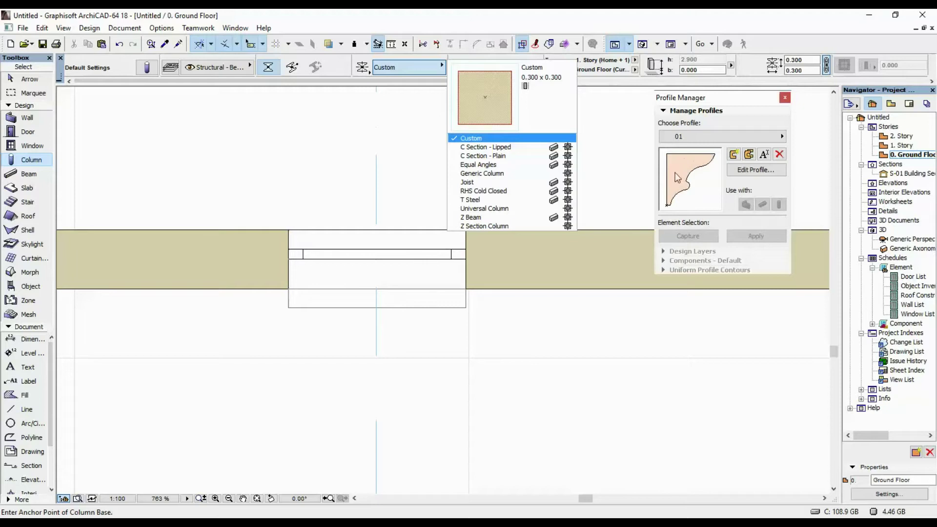
# Edit profile 01 so that it can also be used with columns, and store it.
pyautogui.click(512, 18)
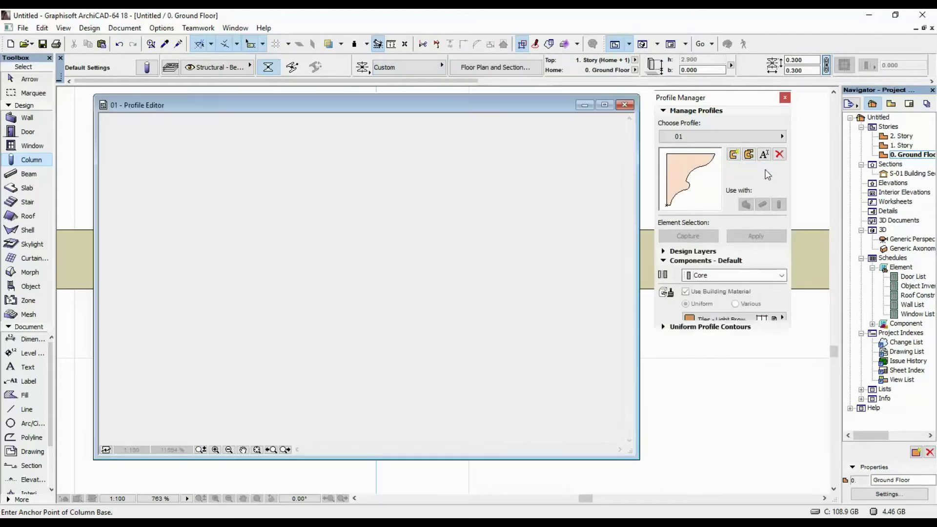
pyautogui.click(757, 170)
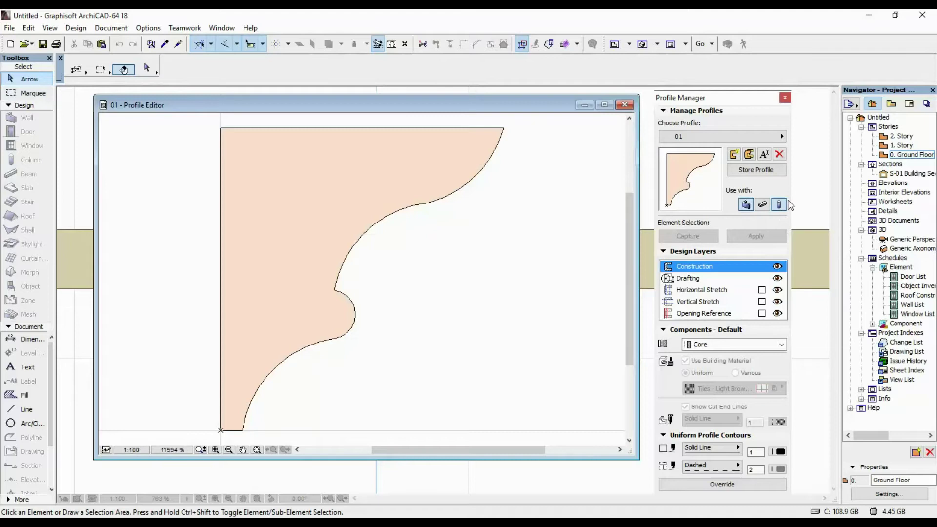
pyautogui.click(625, 106)
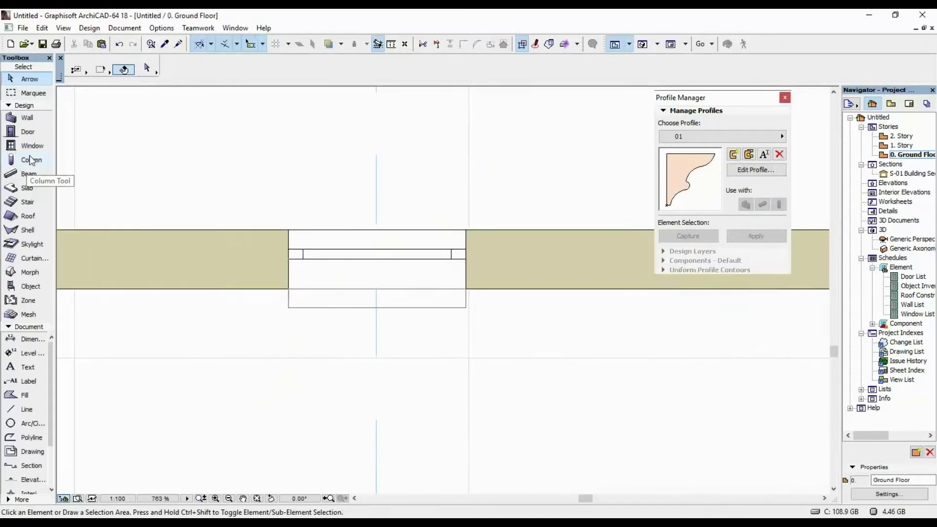
# Choose profile 01 for new columns and place one in the free area outside the wall, near the window opening.
pyautogui.click(30, 160)
pyautogui.click(389, 67)
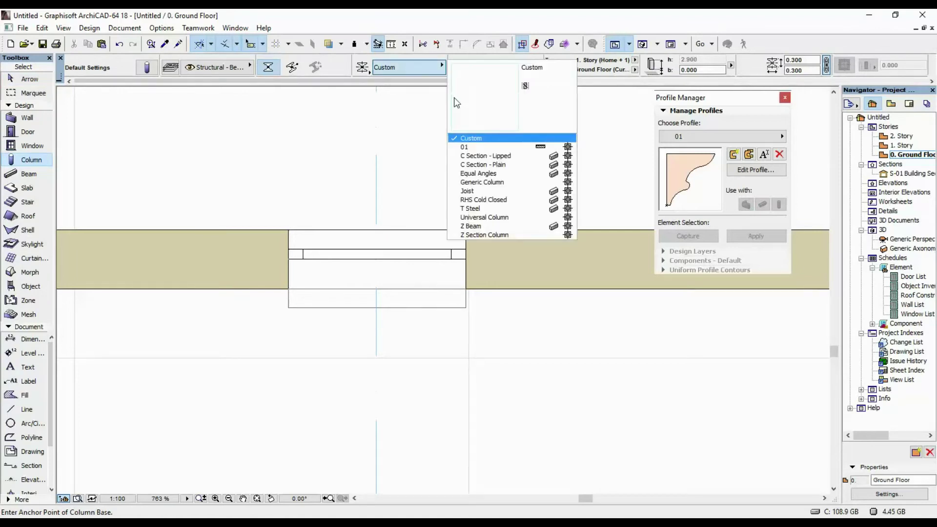
pyautogui.click(468, 145)
pyautogui.scroll(2, 282, 124)
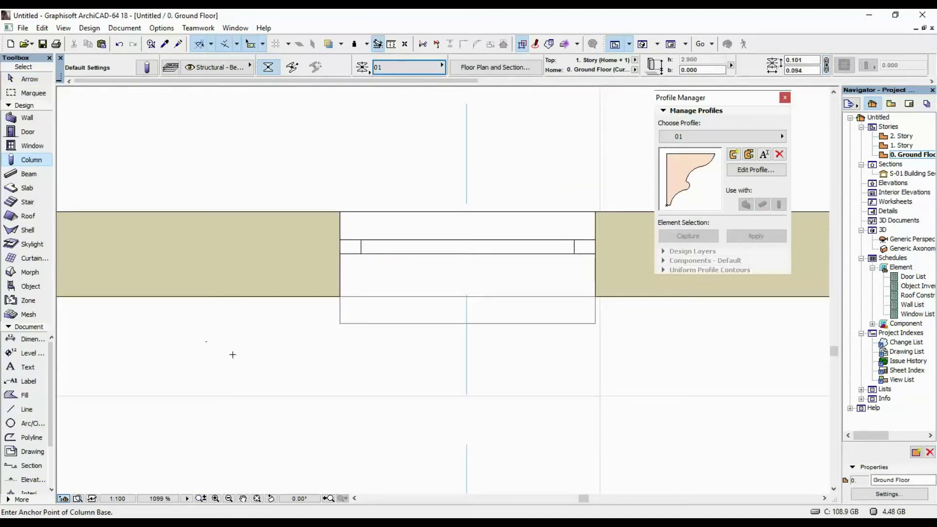
pyautogui.click(265, 368)
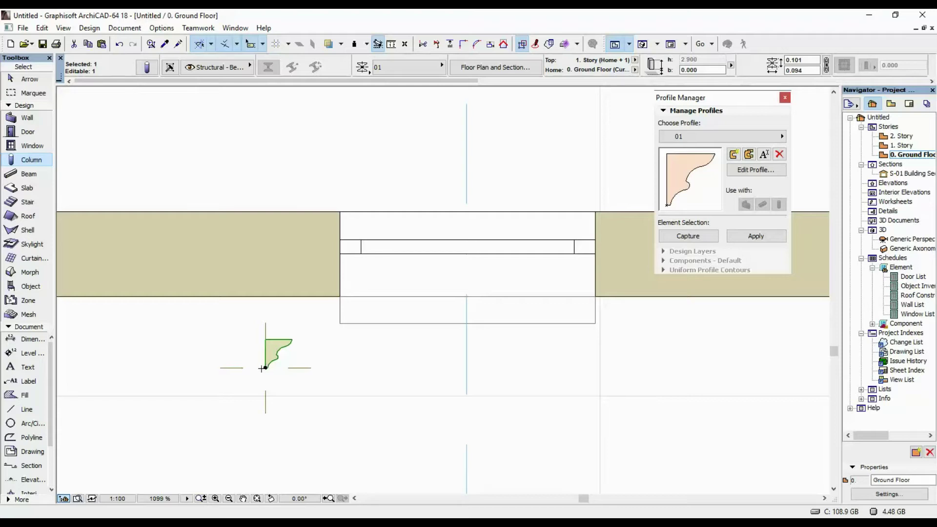
# Mirror the profile 01 column about a 135° axis through its anchor point.
pyautogui.hotkey('ctrl', 'm')
pyautogui.click(265, 367)
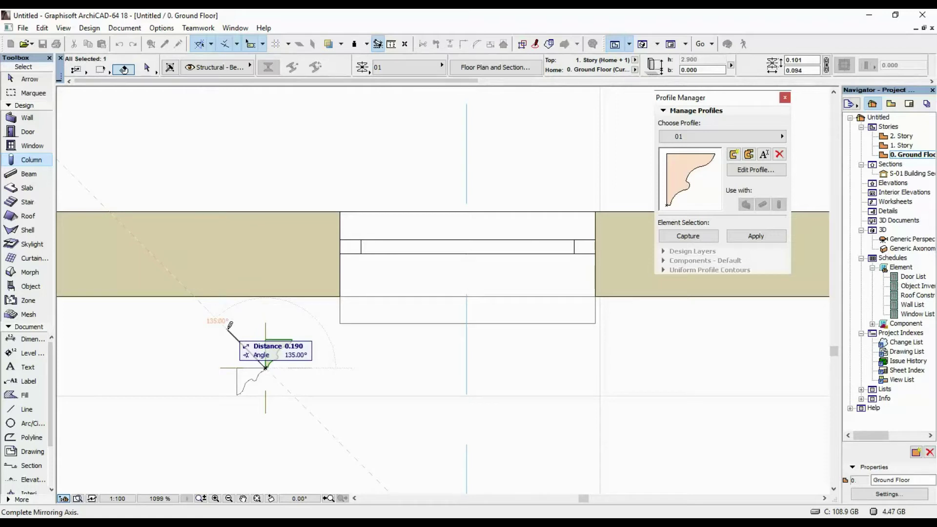
pyautogui.press('Escape')
# Move the mirrored column so its anchor point sits on the outer wall corner at the near side of the window opening.
pyautogui.hotkey('ctrl', 'd')
pyautogui.click(266, 368)
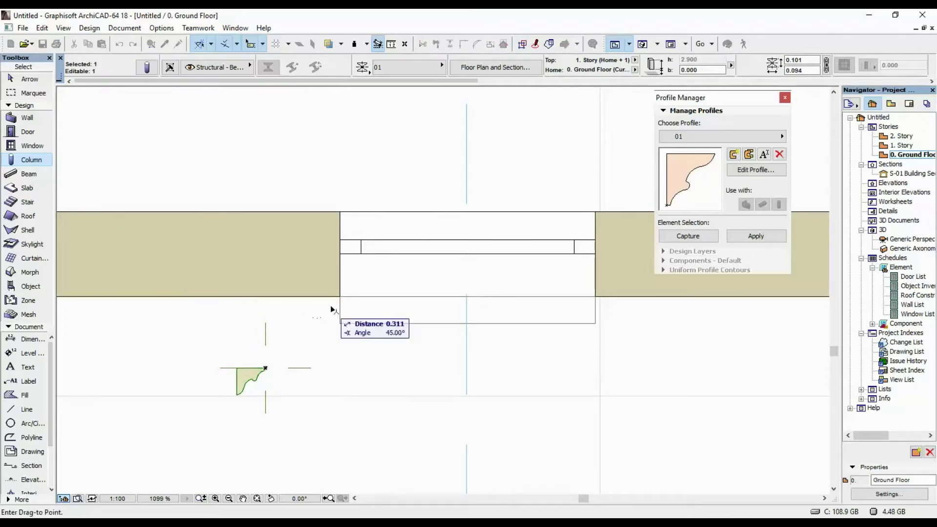
pyautogui.click(340, 297)
pyautogui.press('Escape')
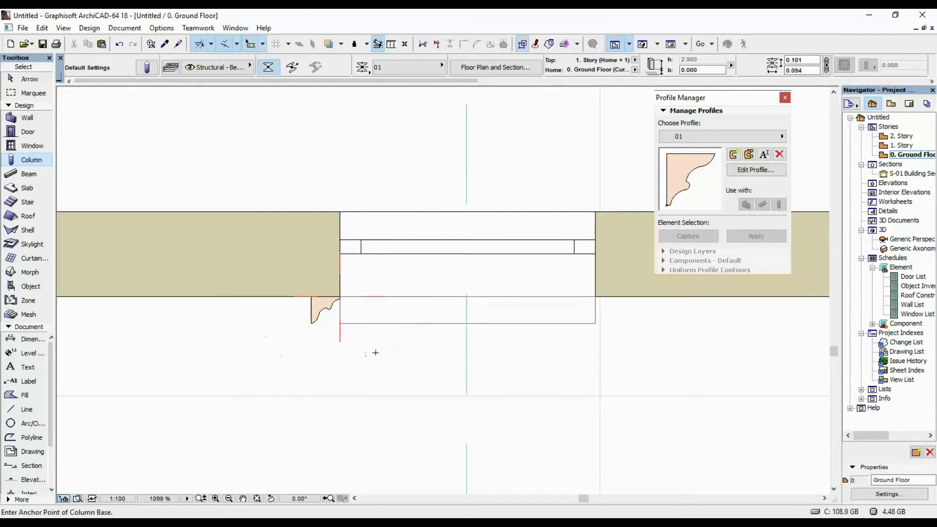
# In the 3D view, override the column's surface with the Paint material.
pyautogui.press('F3')
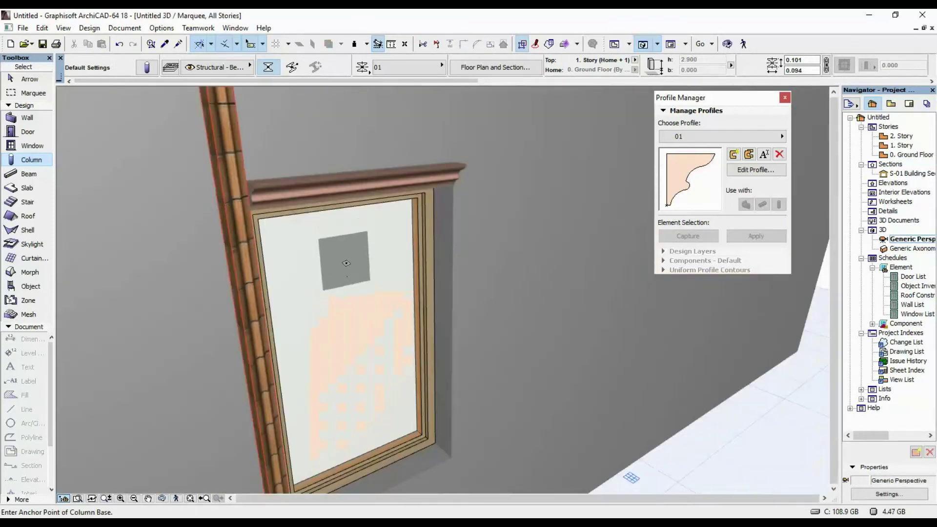
pyautogui.keyDown('shift'); pyautogui.moveTo(354, 254); pyautogui.dragTo(260, 198, button='middle'); pyautogui.keyUp('shift')
pyautogui.scroll(4, 257, 177)
pyautogui.keyDown('shift'); pyautogui.click(262, 246); pyautogui.keyUp('shift')
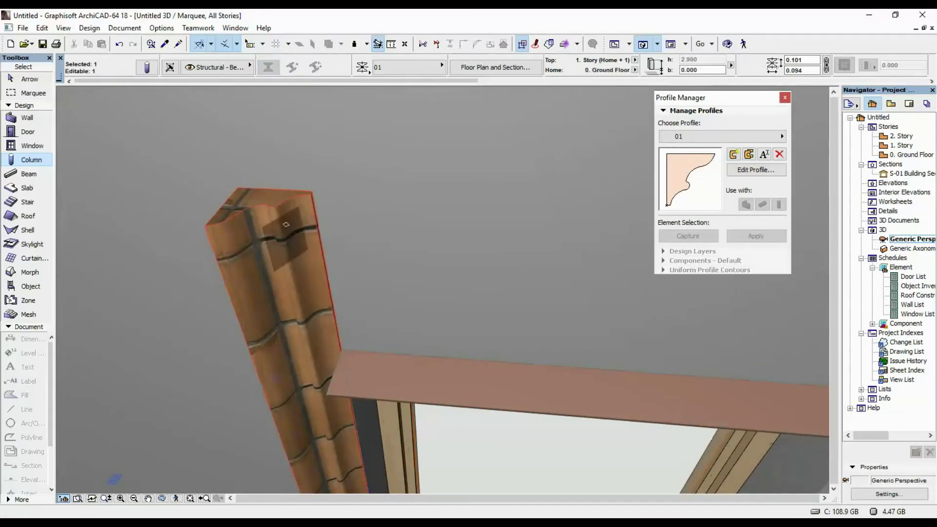
pyautogui.scroll(-5, 721, 64)
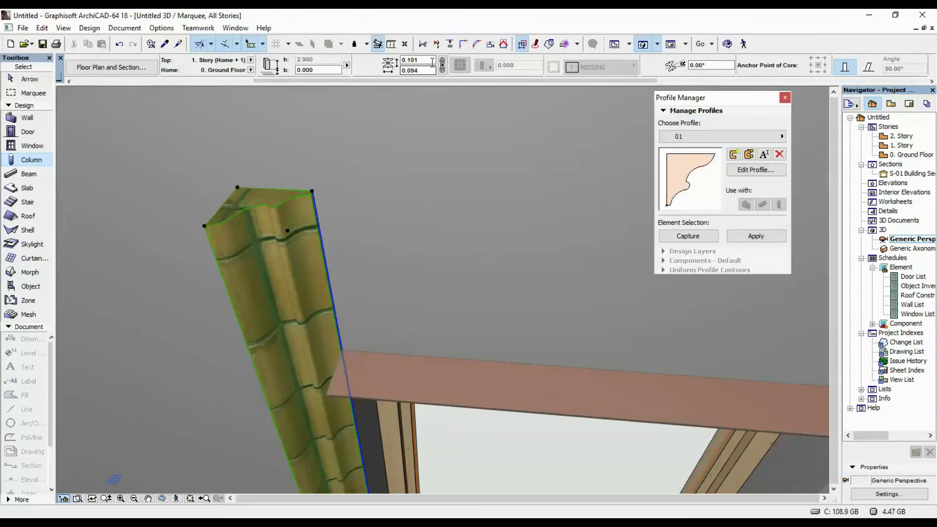
pyautogui.scroll(6, 433, 62)
pyautogui.scroll(-3, 737, 65)
pyautogui.scroll(-3, 770, 59)
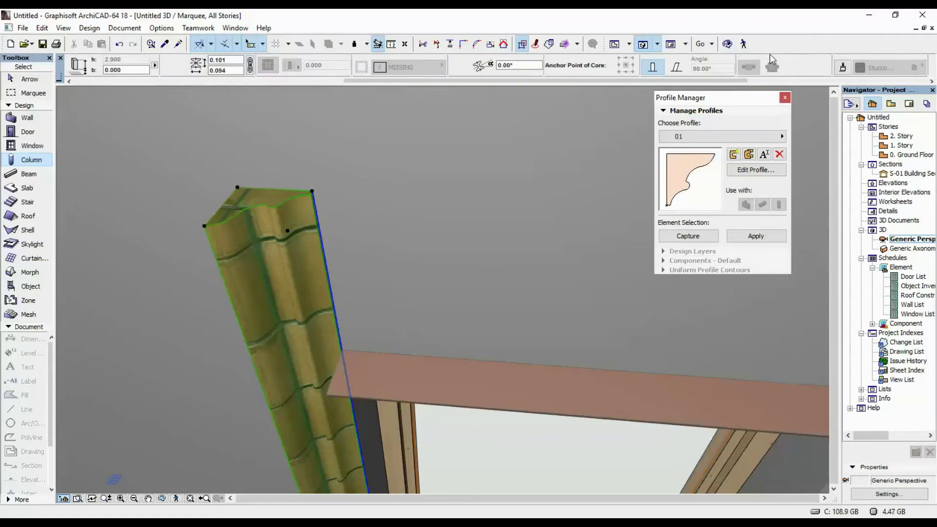
pyautogui.click(843, 72)
pyautogui.click(881, 71)
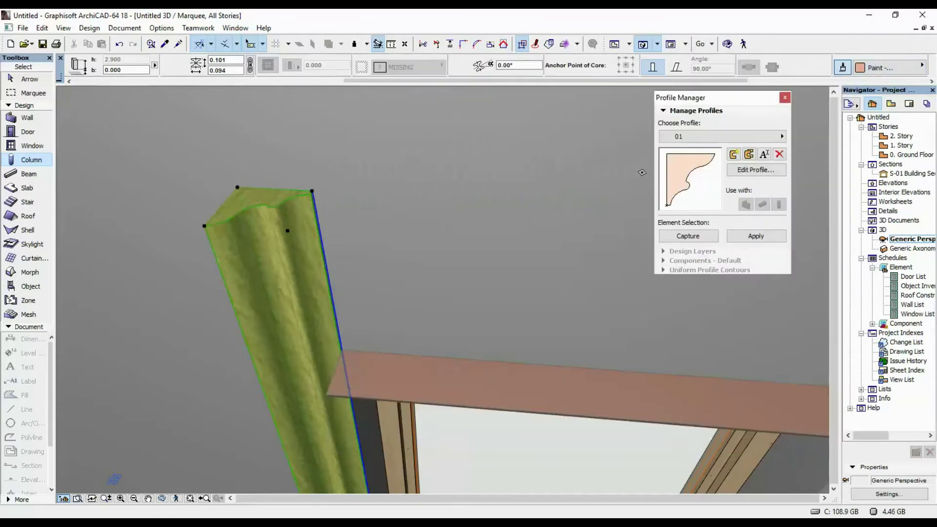
pyautogui.click(635, 173)
pyautogui.press('Escape')
# Stretch the column's top down to the top edge of the horizontal moulding above the window, at a height of 2.601.
pyautogui.scroll(-8, 437, 301)
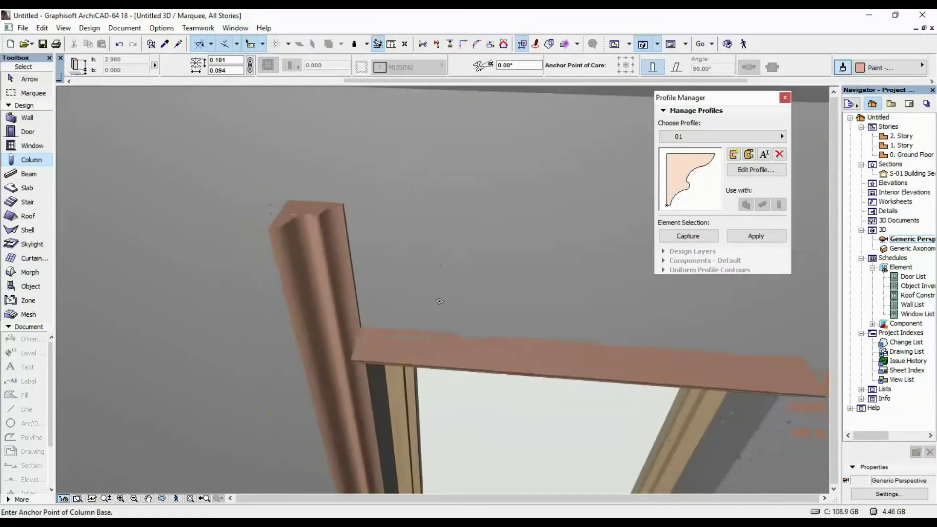
pyautogui.keyDown('shift'); pyautogui.moveTo(438, 301); pyautogui.dragTo(425, 317, button='middle'); pyautogui.keyUp('shift')
pyautogui.scroll(6, 425, 317)
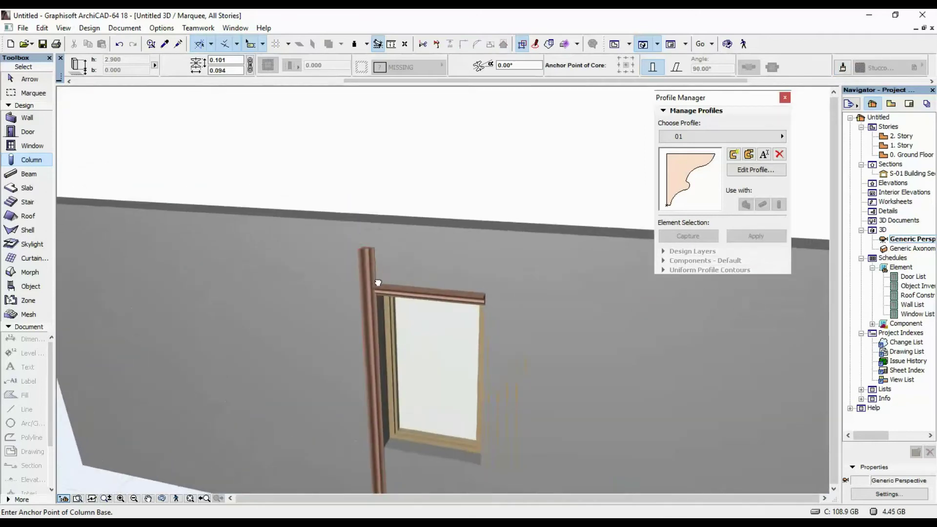
pyautogui.moveTo(379, 262); pyautogui.dragTo(382, 240, button='middle')
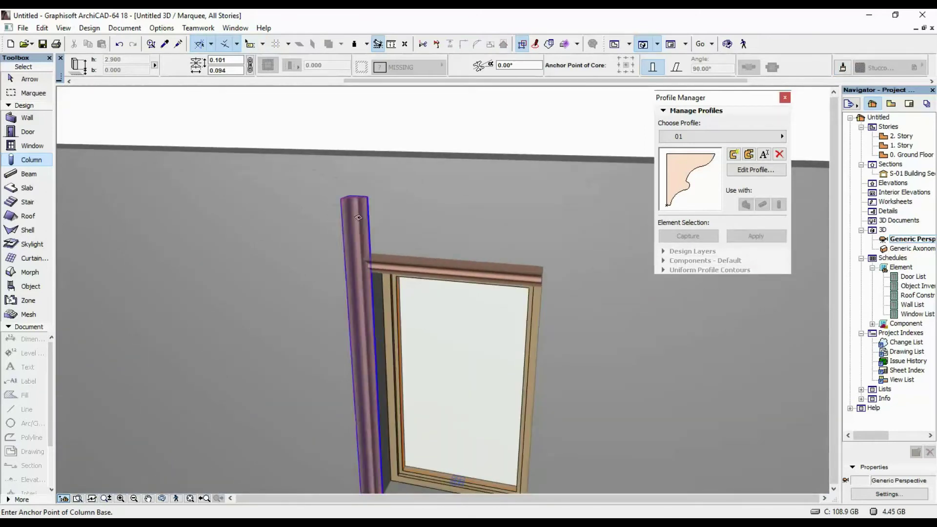
pyautogui.keyDown('shift'); pyautogui.click(359, 200); pyautogui.keyUp('shift')
pyautogui.click(351, 202)
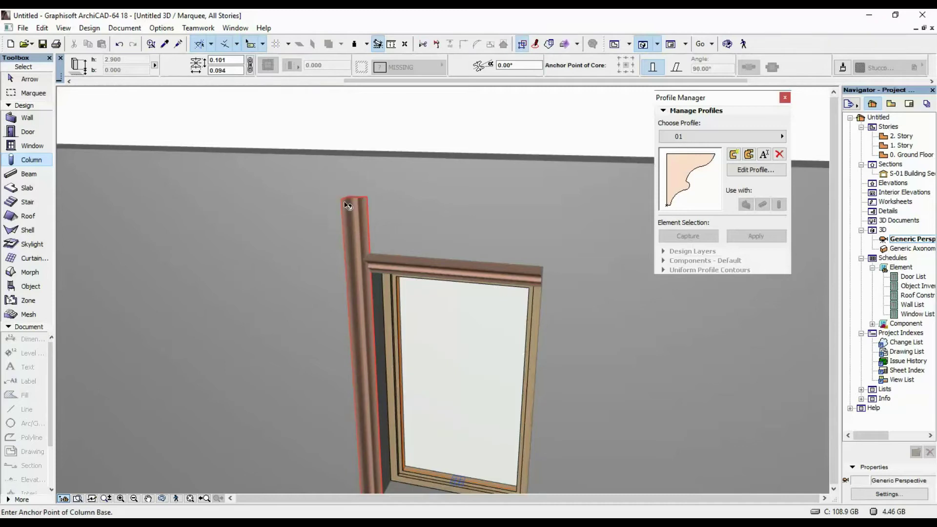
pyautogui.keyDown('shift'); pyautogui.click(360, 200); pyautogui.keyUp('shift')
pyautogui.click(364, 201)
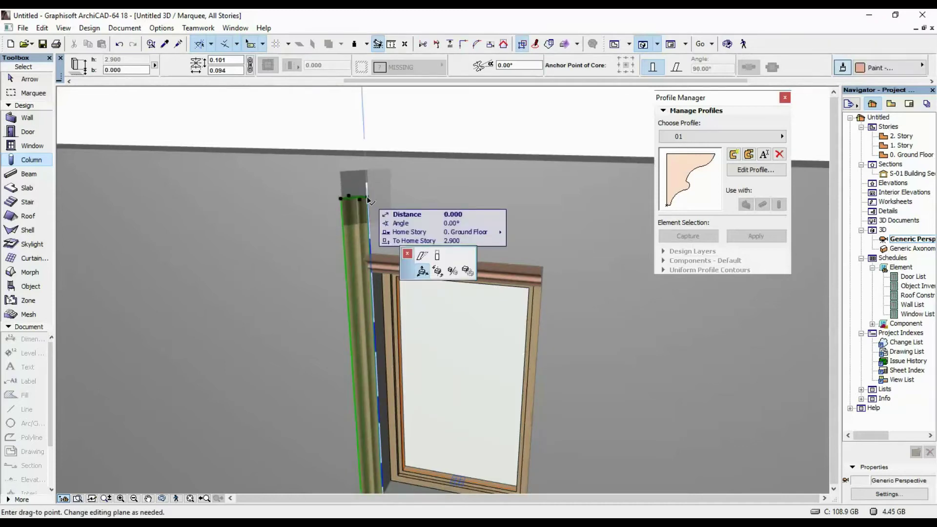
pyautogui.click(522, 259)
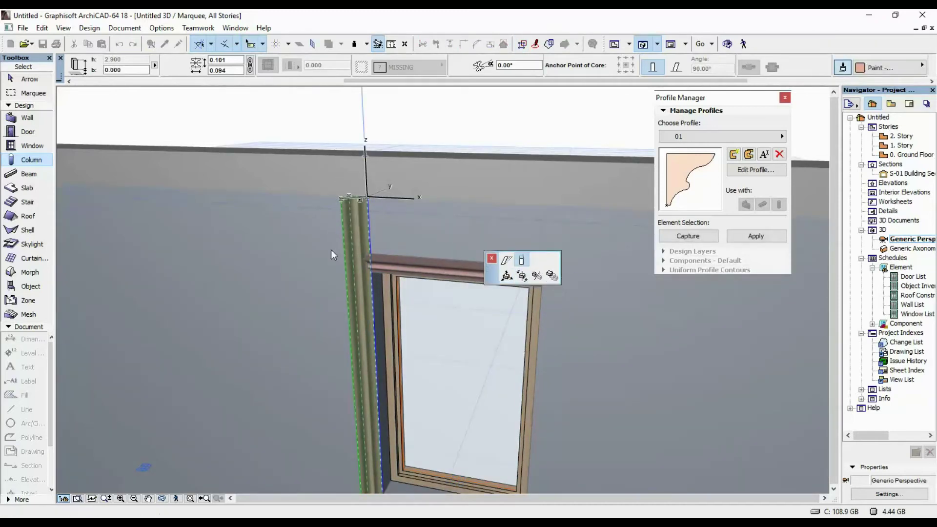
pyautogui.click(371, 253)
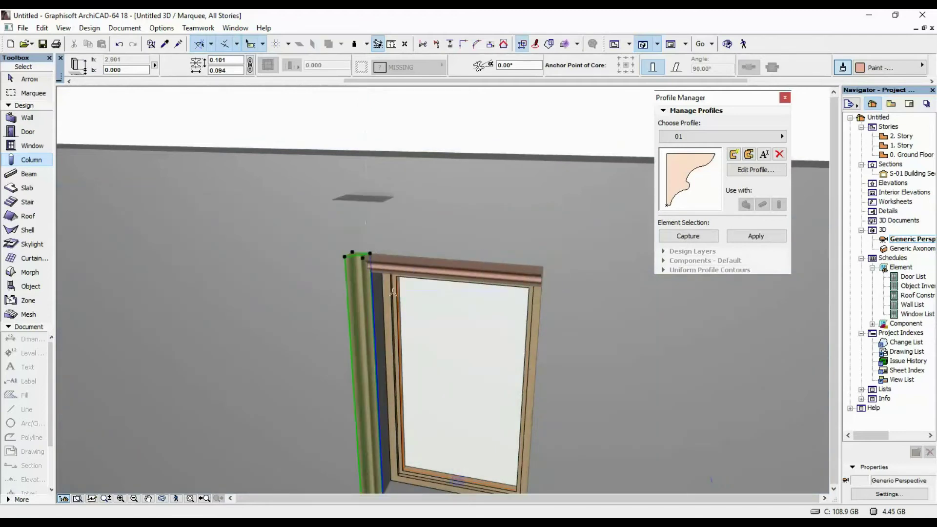
# Stretch the column's base up to the bottom edge of the window opening, at a base elevation of 1.000.
pyautogui.keyDown('shift'); pyautogui.moveTo(433, 335); pyautogui.dragTo(478, 241, button='middle'); pyautogui.keyUp('shift')
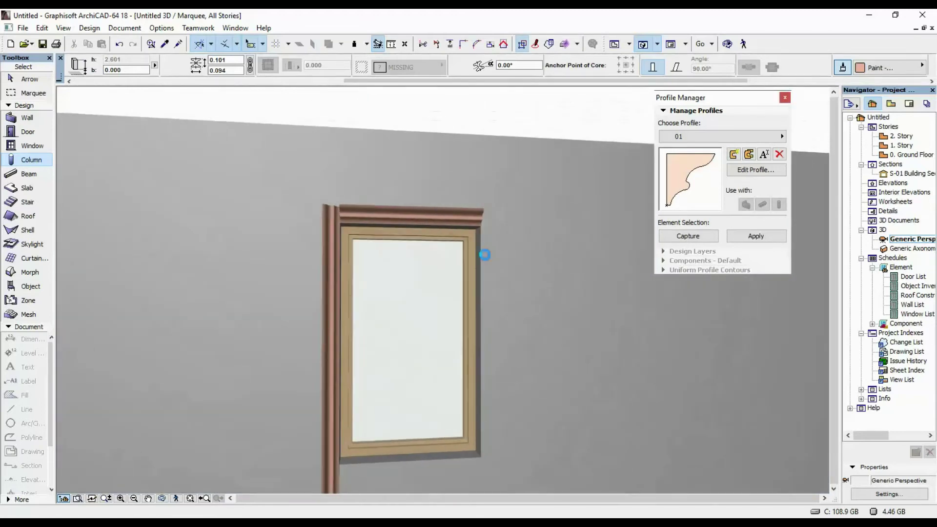
pyautogui.scroll(-2, 416, 381)
pyautogui.moveTo(410, 374); pyautogui.dragTo(330, 275, button='middle')
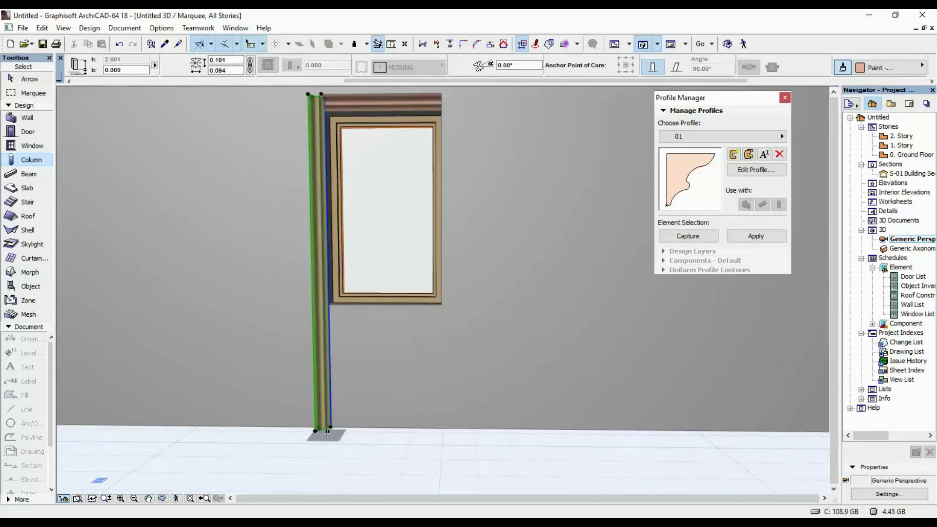
pyautogui.click(327, 433)
pyautogui.click(382, 358)
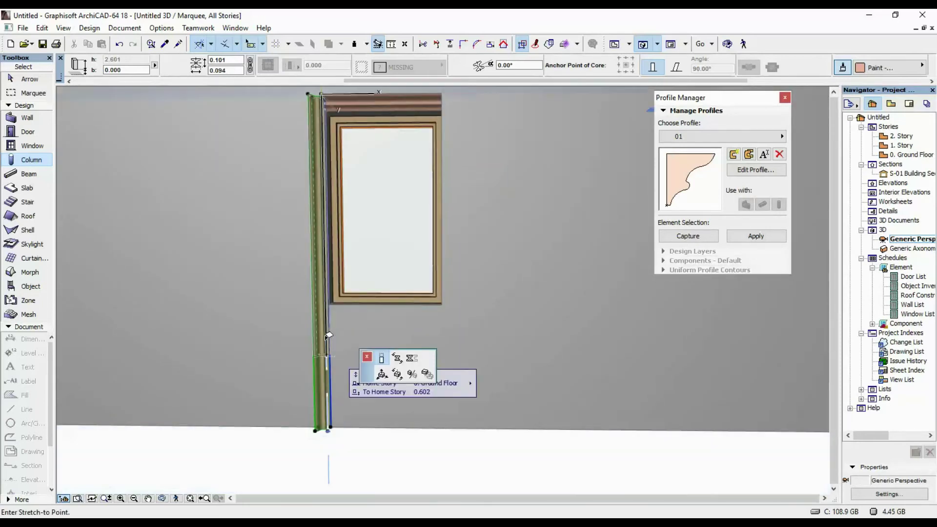
pyautogui.click(331, 304)
pyautogui.press('Escape')
pyautogui.scroll(1, 336, 117)
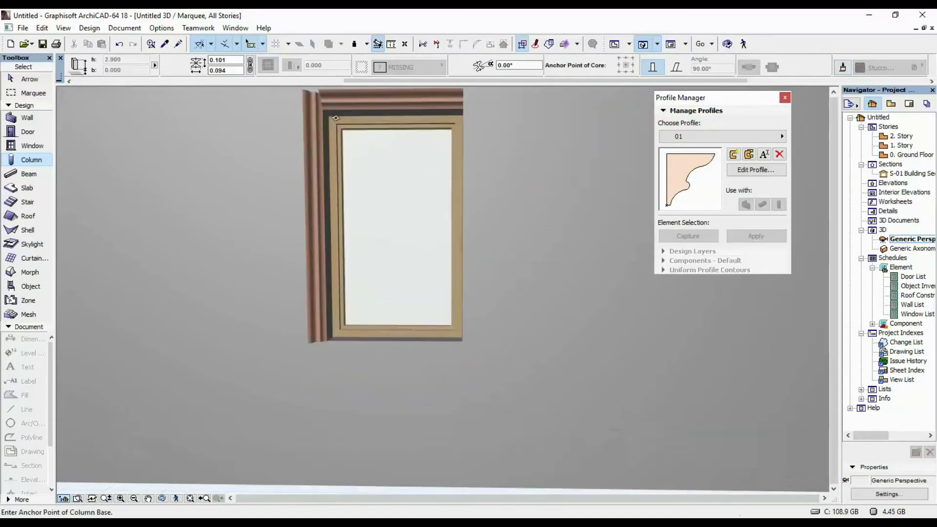
pyautogui.scroll(-2, 336, 118)
pyautogui.keyDown('shift'); pyautogui.click(313, 186); pyautogui.keyUp('shift')
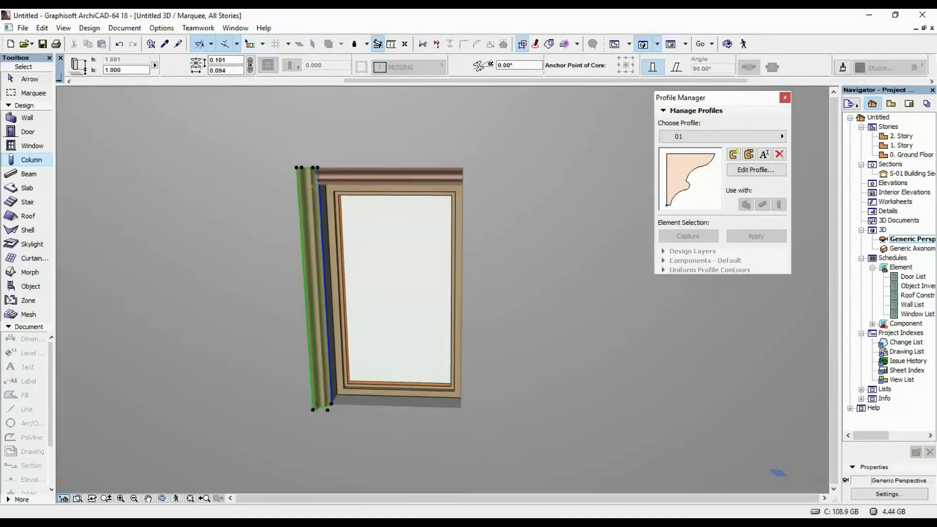
pyautogui.click(315, 165)
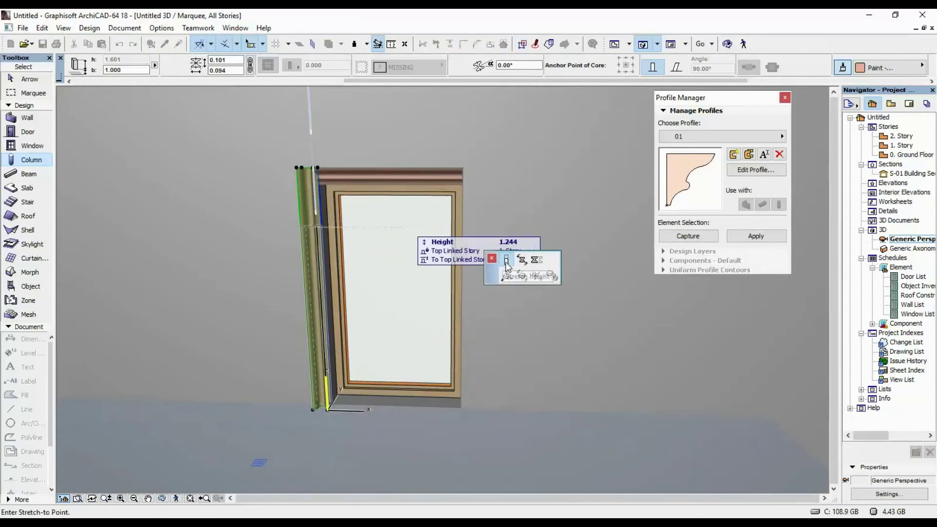
pyautogui.press('Escape')
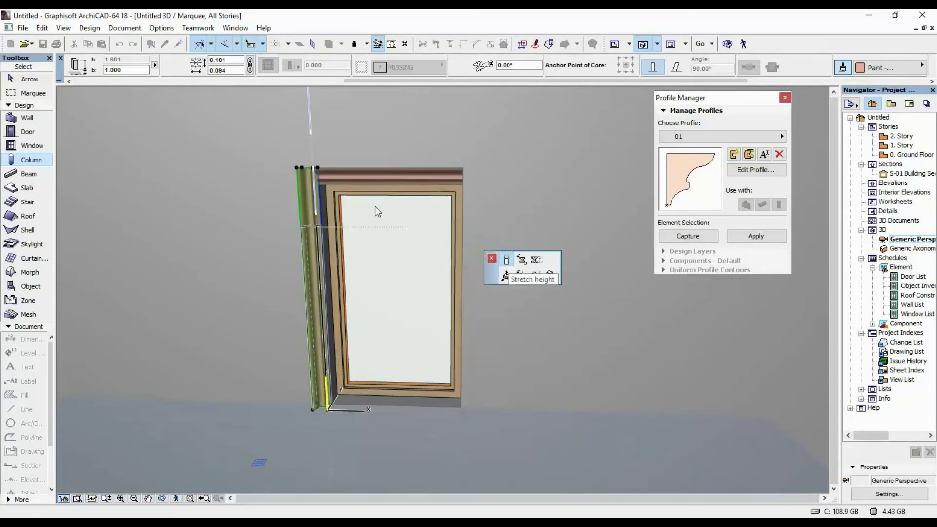
pyautogui.press('Escape')
pyautogui.scroll(2, 317, 167)
pyautogui.keyDown('shift'); pyautogui.moveTo(317, 168); pyautogui.dragTo(314, 216, button='middle'); pyautogui.keyUp('shift')
# In the ground floor plan, extend the profiled wall's end at the column to the column's outer edge.
pyautogui.press('F2')
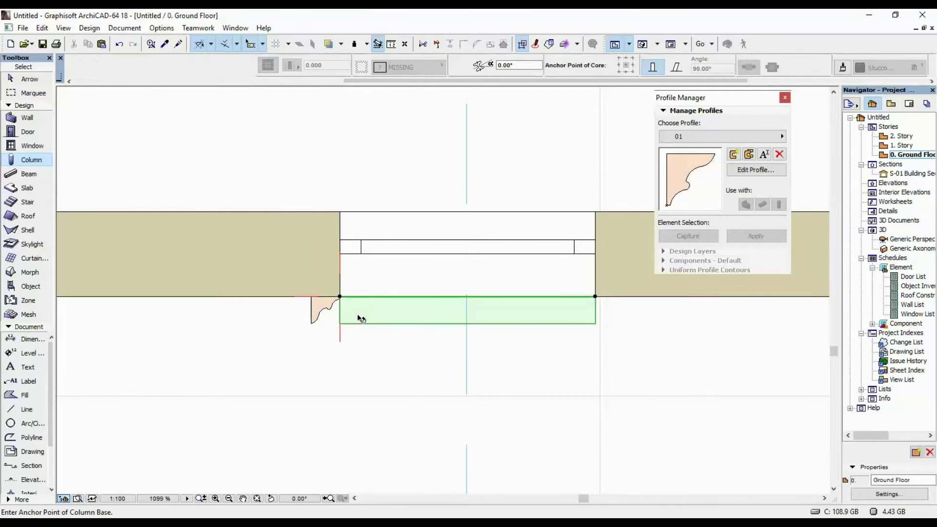
pyautogui.keyDown('shift'); pyautogui.click(359, 321); pyautogui.keyUp('shift')
pyautogui.click(340, 297)
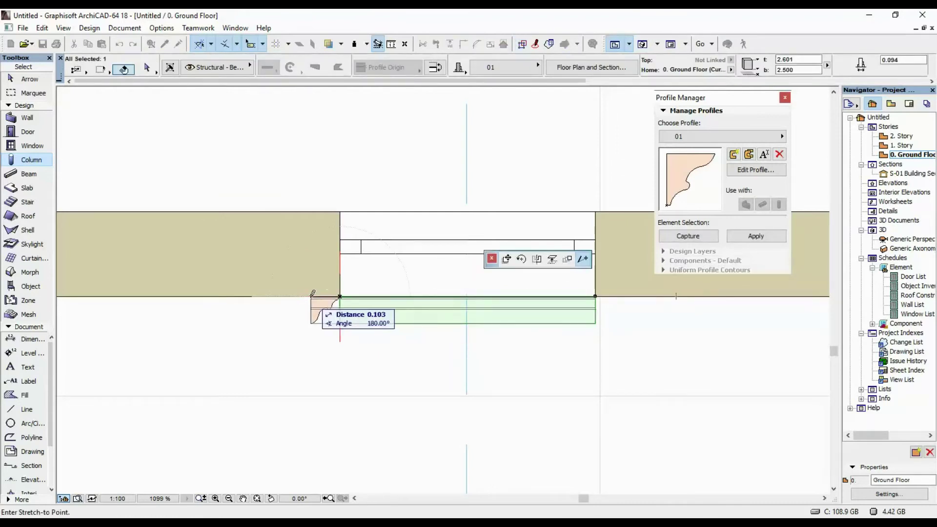
pyautogui.click(311, 296)
pyautogui.scroll(5, 306, 309)
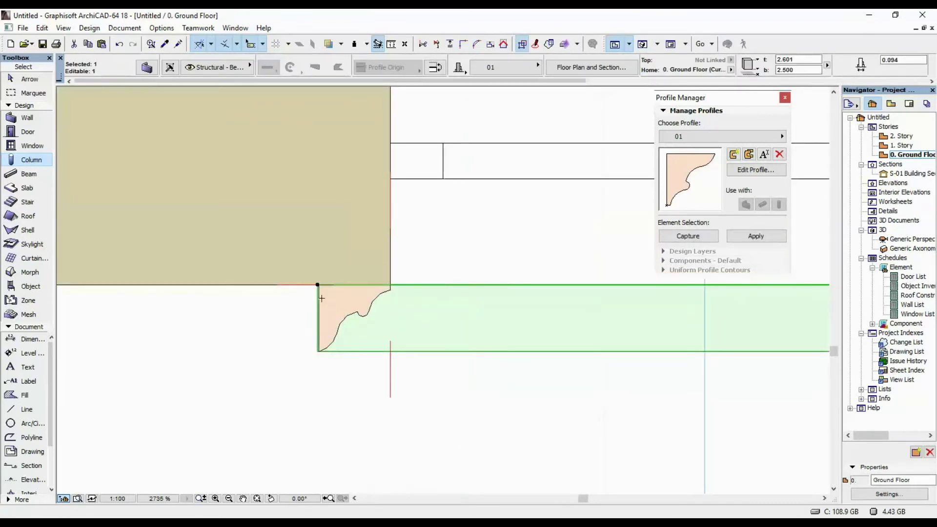
pyautogui.scroll(4, 327, 269)
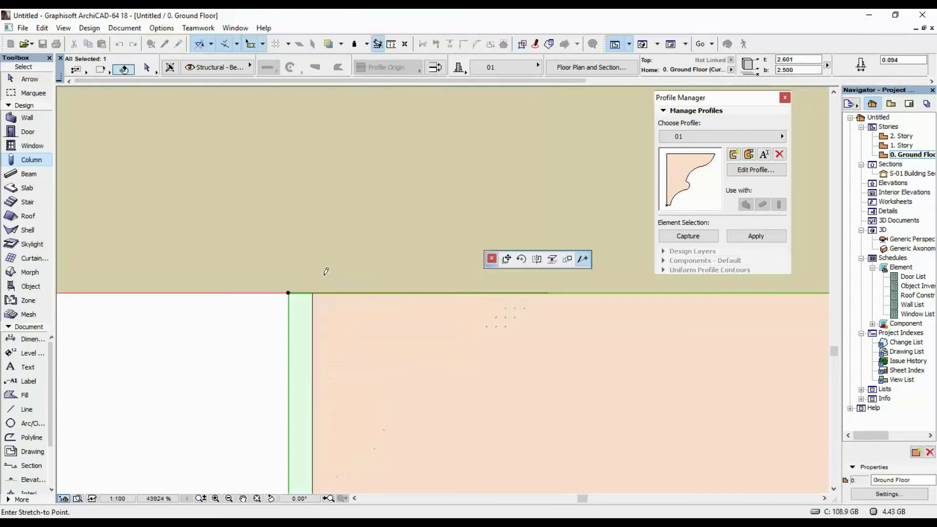
pyautogui.press('Escape')
pyautogui.press('Escape')
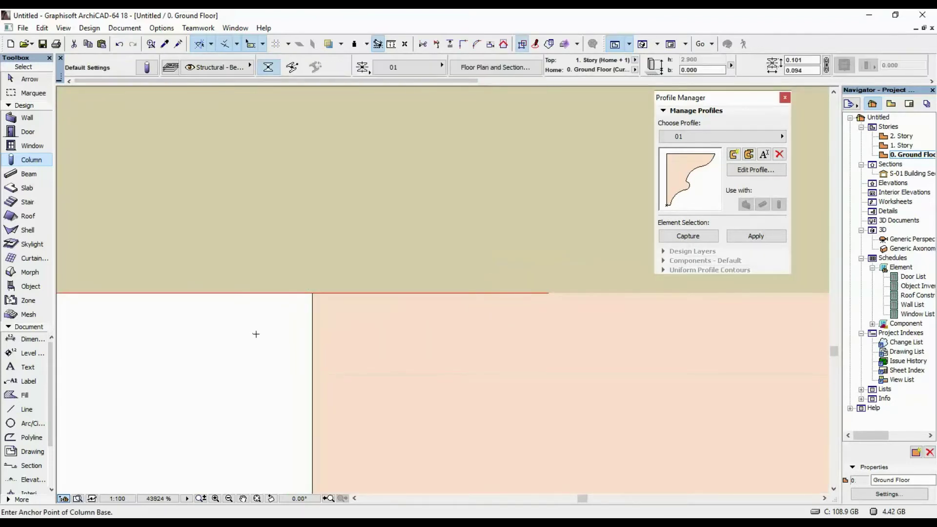
# Examine the corner joint between the column and the horizontal moulding in 3D.
pyautogui.press('F3')
pyautogui.scroll(-3, 366, 298)
pyautogui.keyDown('shift'); pyautogui.moveTo(368, 297); pyautogui.dragTo(364, 243, button='middle'); pyautogui.keyUp('shift')
pyautogui.scroll(3, 345, 244)
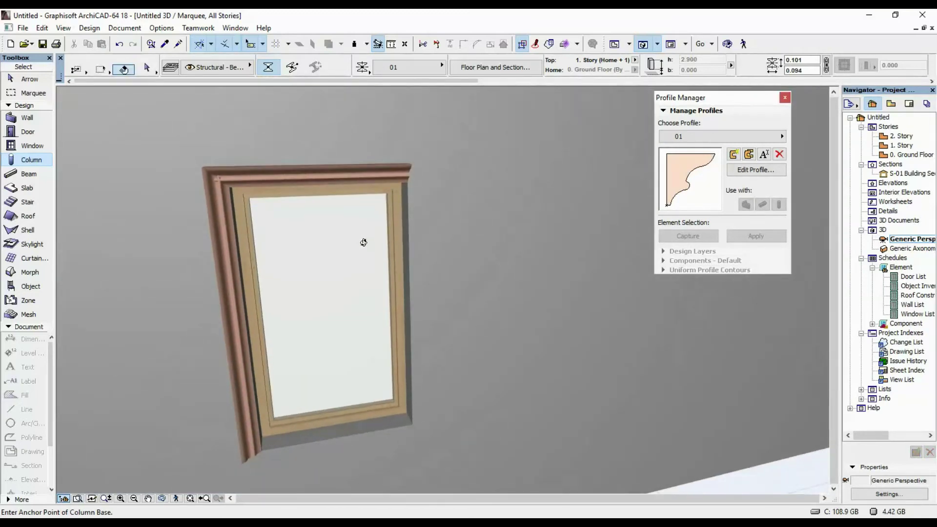
pyautogui.keyDown('shift'); pyautogui.moveTo(236, 171); pyautogui.dragTo(303, 263, button='middle'); pyautogui.keyUp('shift')
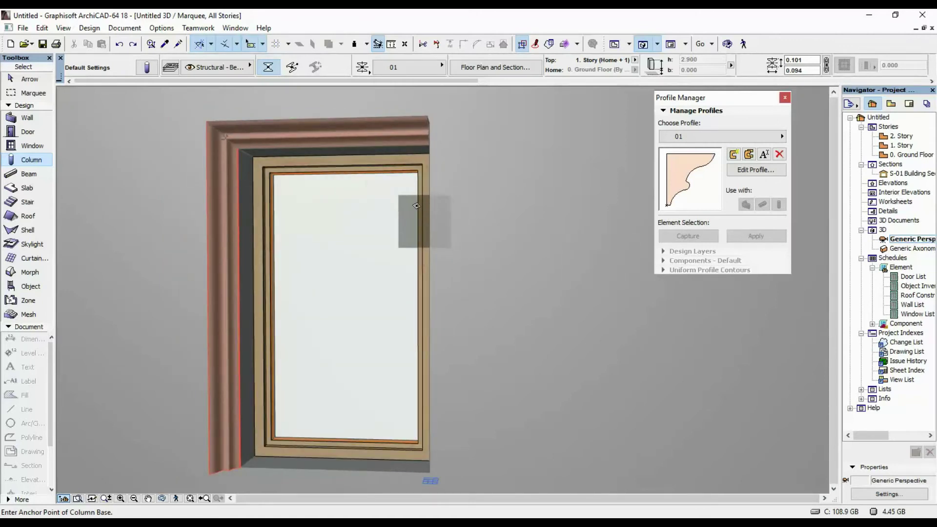
# Mirror a copy of the column across the window in plan and place its anchor on the opposite outer corner of the opening.
pyautogui.press('F2')
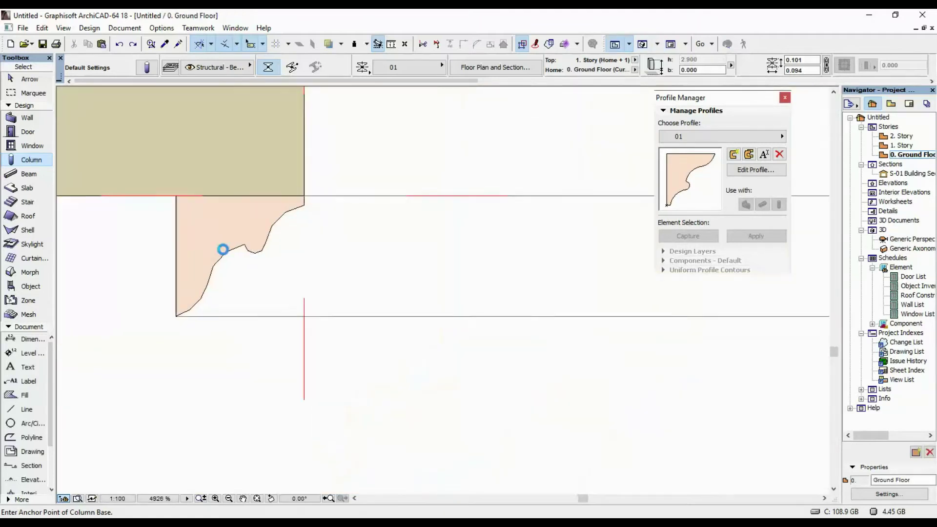
pyautogui.scroll(-4, 222, 249)
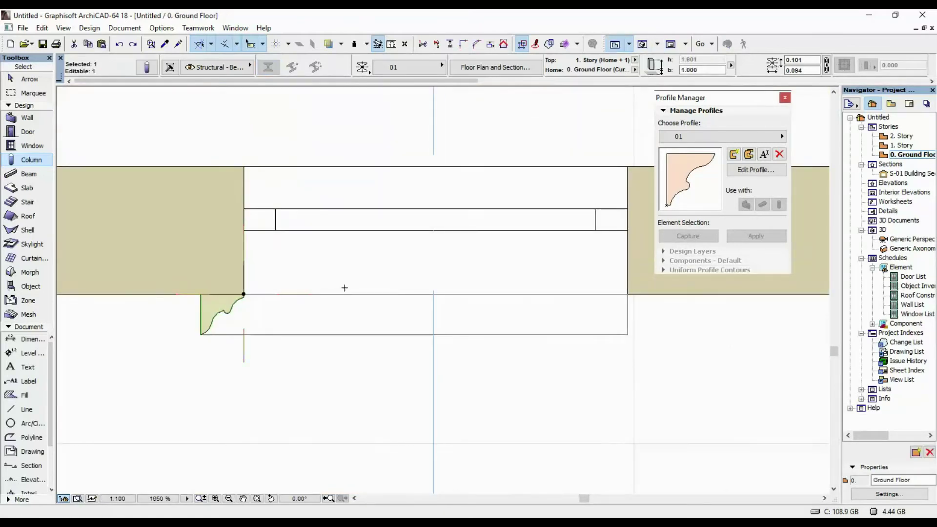
pyautogui.scroll(-2, 345, 288)
pyautogui.rightClick(334, 163)
pyautogui.moveTo(384, 277)
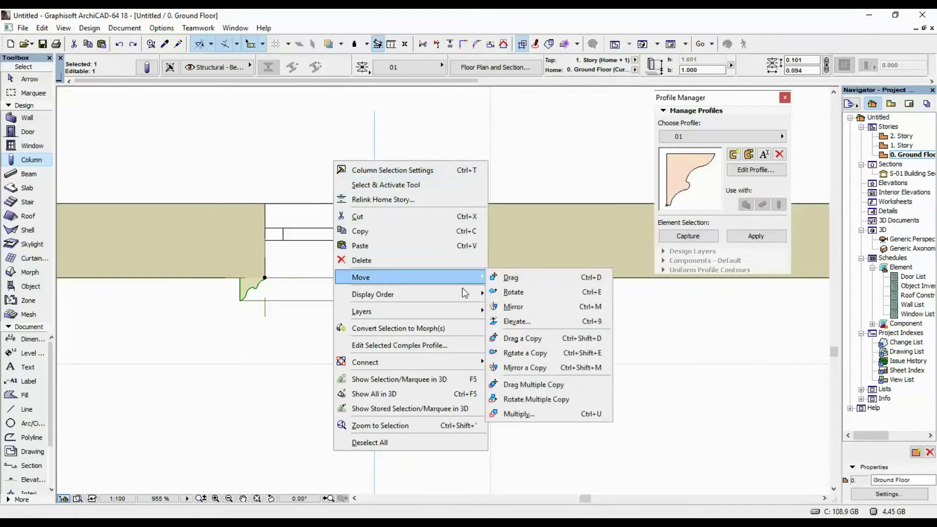
pyautogui.click(527, 368)
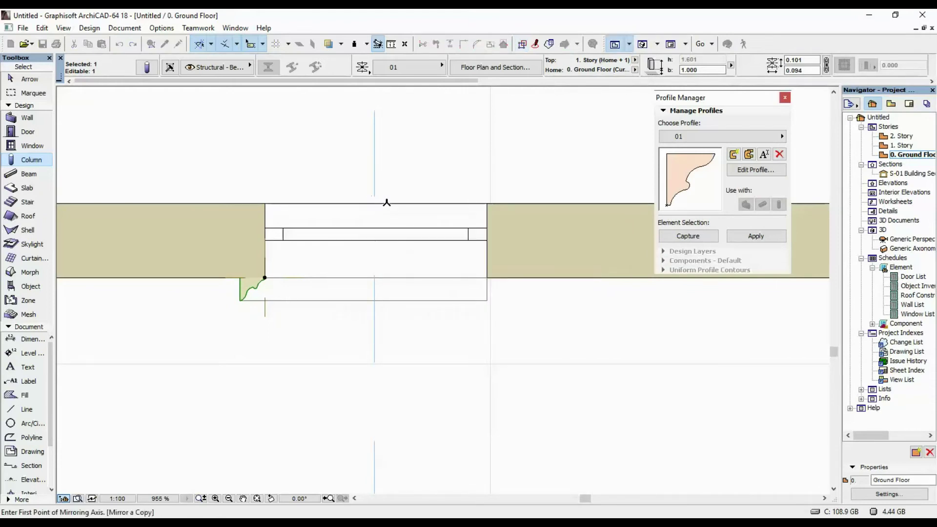
pyautogui.click(387, 409)
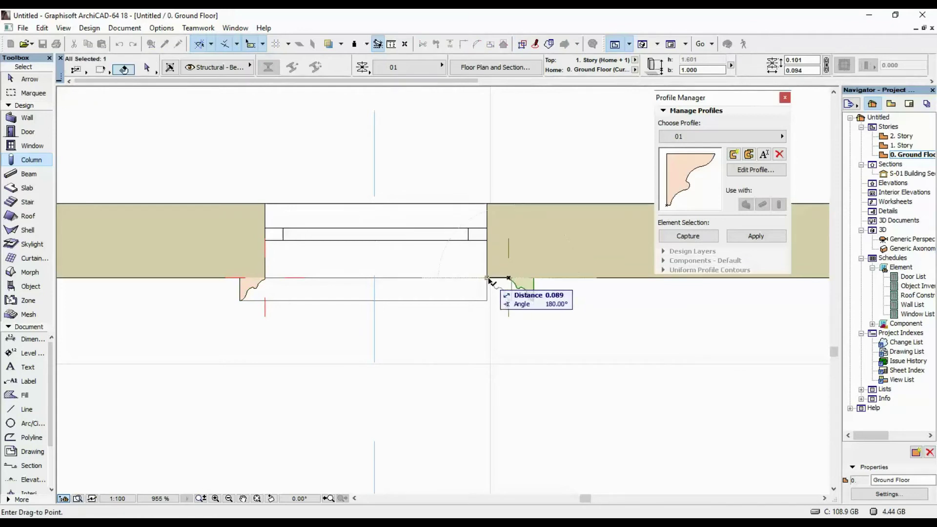
pyautogui.click(488, 279)
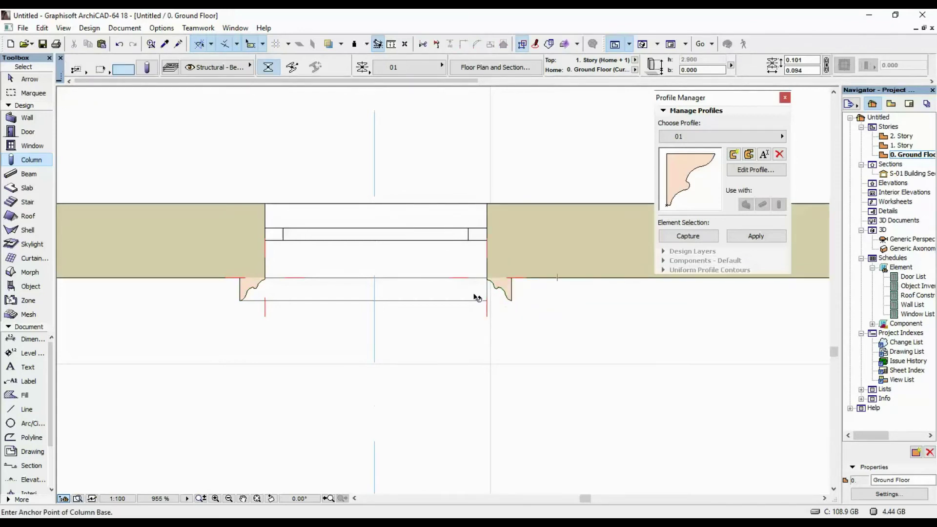
# In the ground floor plan, stretch the profiled wall's other end by 0.101 to the mirrored column's outer edge.
pyautogui.keyDown('shift'); pyautogui.click(476, 297); pyautogui.keyUp('shift')
pyautogui.click(488, 278)
pyautogui.scroll(3, 514, 280)
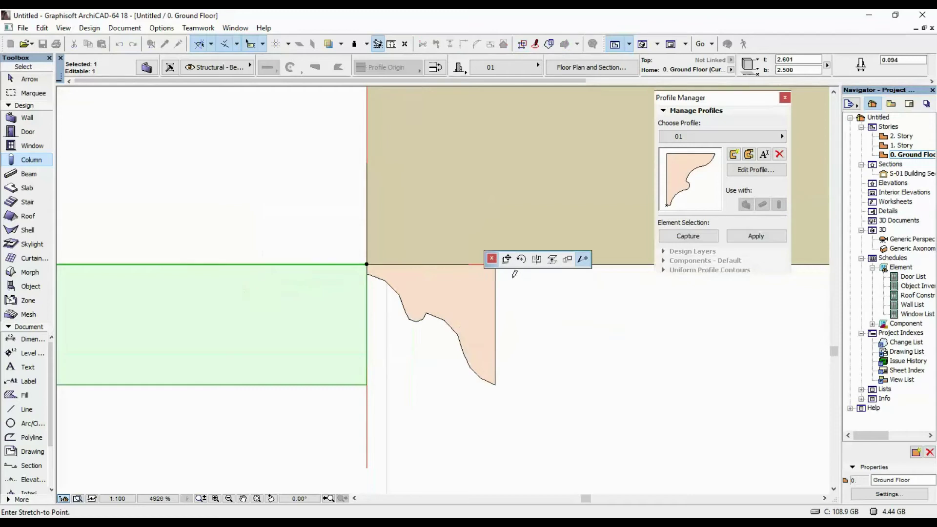
pyautogui.scroll(5, 515, 274)
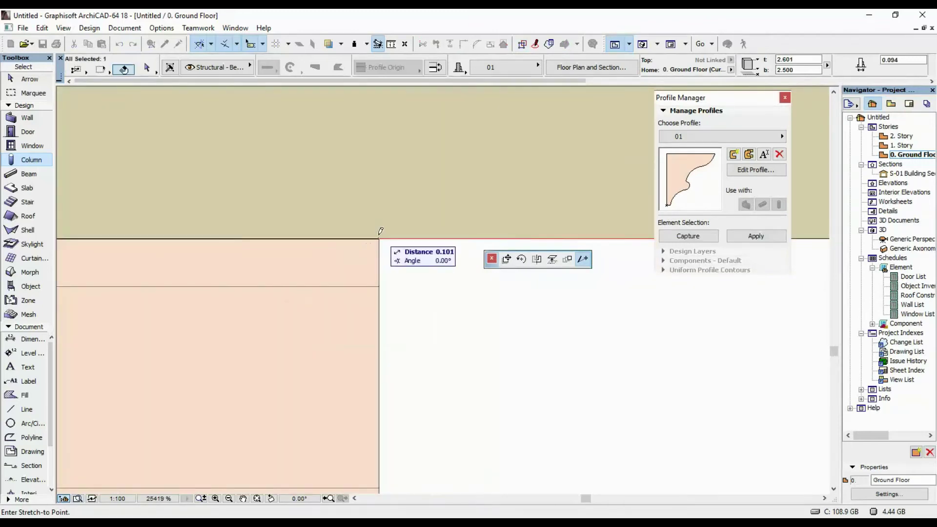
pyautogui.press('Escape')
pyautogui.press('Escape')
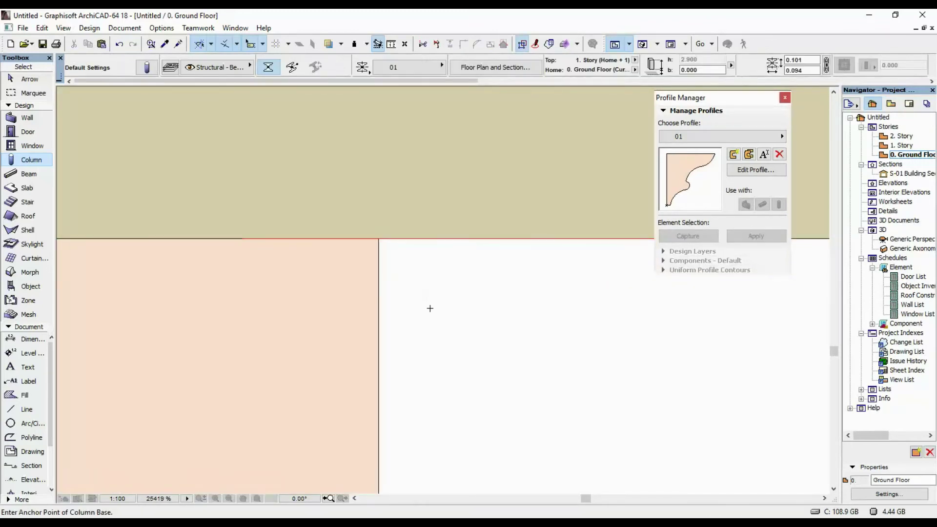
# From the 3D view, duplicate moulding profile 01 as a new profile named 02.
pyautogui.press('F3')
pyautogui.keyDown('shift'); pyautogui.moveTo(469, 232); pyautogui.dragTo(335, 215, button='middle'); pyautogui.keyUp('shift')
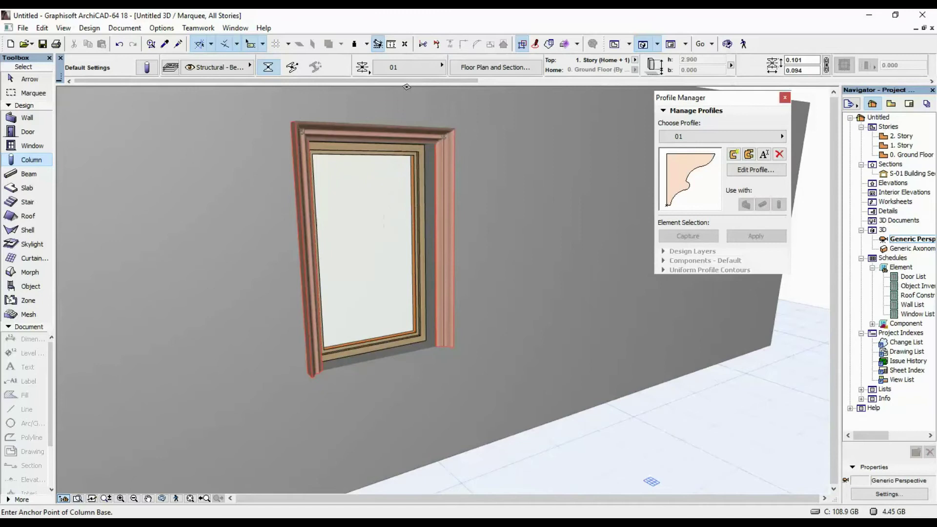
pyautogui.scroll(2, 379, 354)
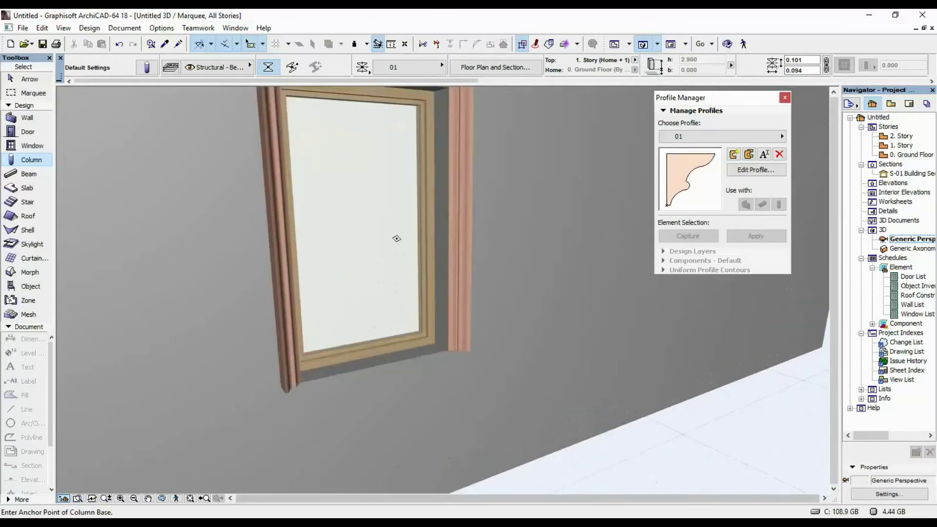
pyautogui.moveTo(396, 239); pyautogui.dragTo(408, 337, button='middle')
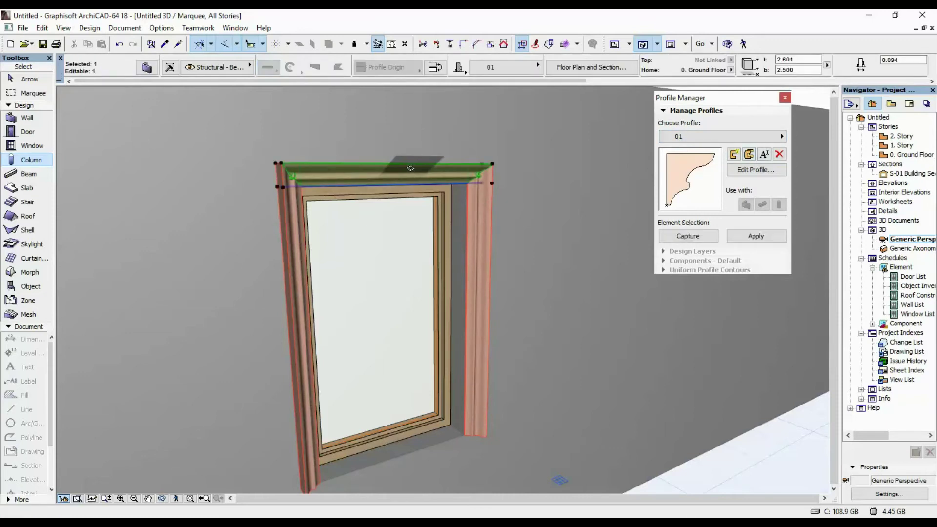
pyautogui.click(749, 154)
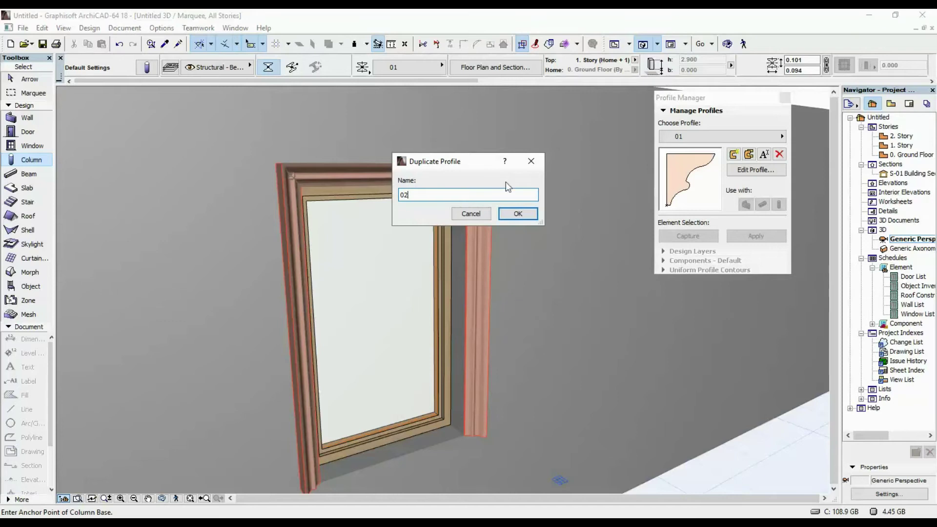
pyautogui.click(517, 218)
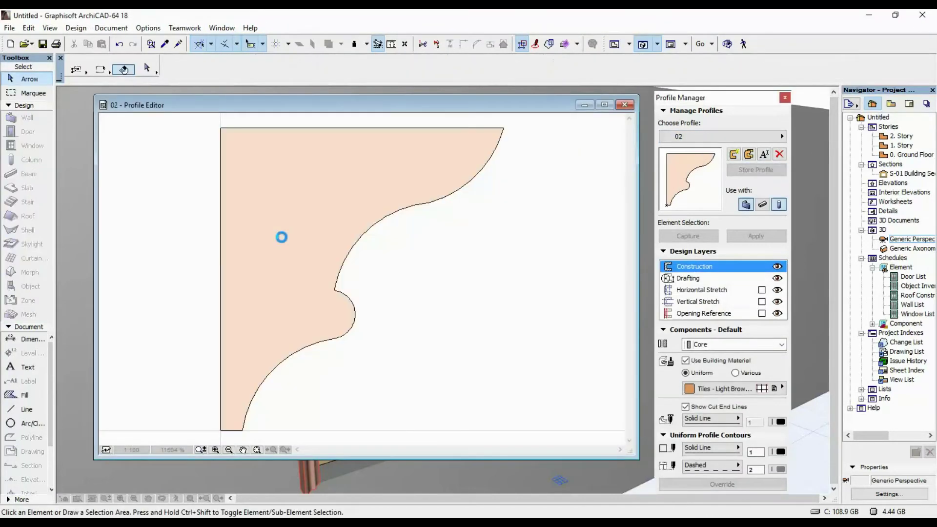
# Flip the shape of profile 02 upside down about a horizontal line through its origin and store the profile.
pyautogui.click(350, 235)
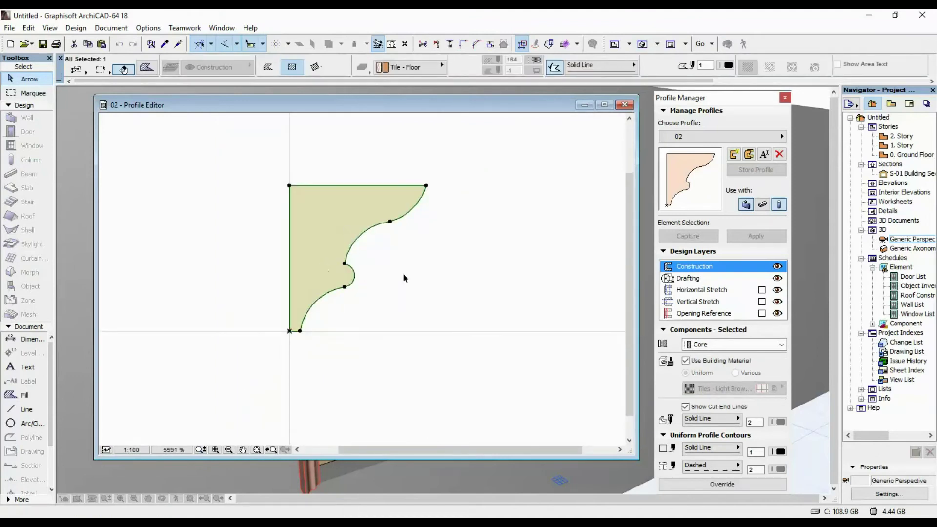
pyautogui.rightClick(405, 259)
pyautogui.moveTo(478, 367)
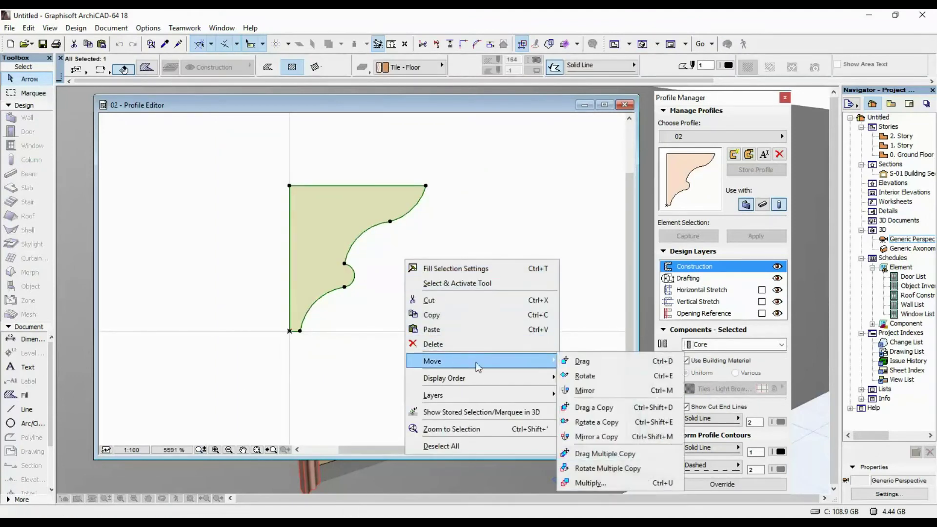
pyautogui.click(628, 386)
pyautogui.rightClick(438, 267)
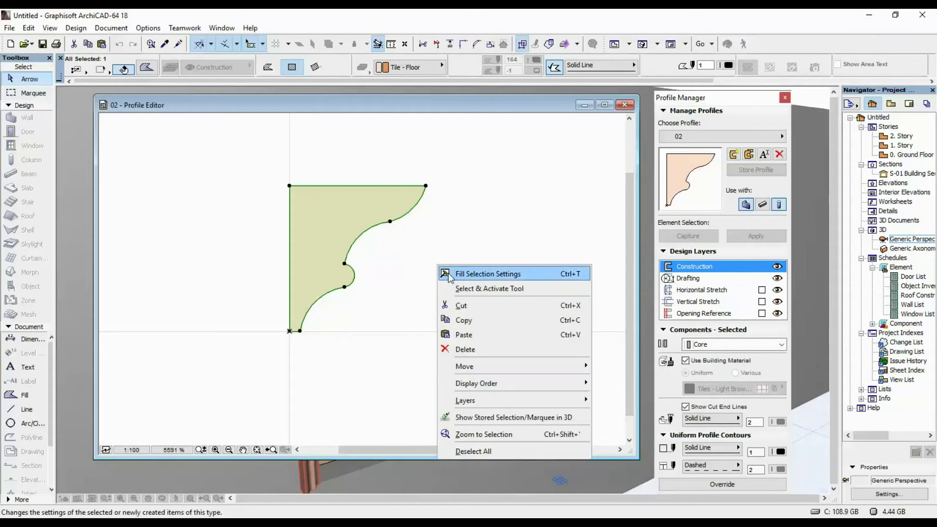
pyautogui.moveTo(512, 366)
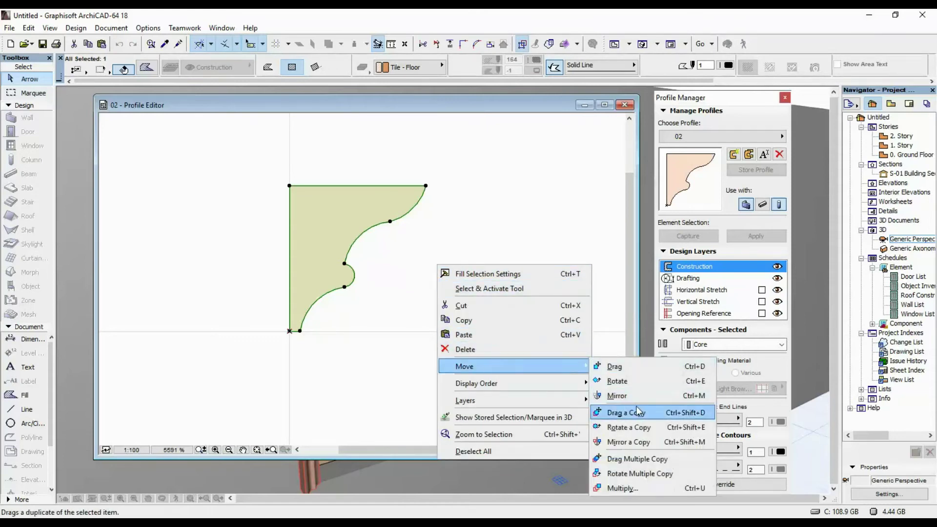
pyautogui.click(634, 396)
pyautogui.click(452, 330)
pyautogui.scroll(-1, 442, 330)
pyautogui.moveTo(437, 330); pyautogui.dragTo(391, 216, button='middle')
pyautogui.click(326, 209)
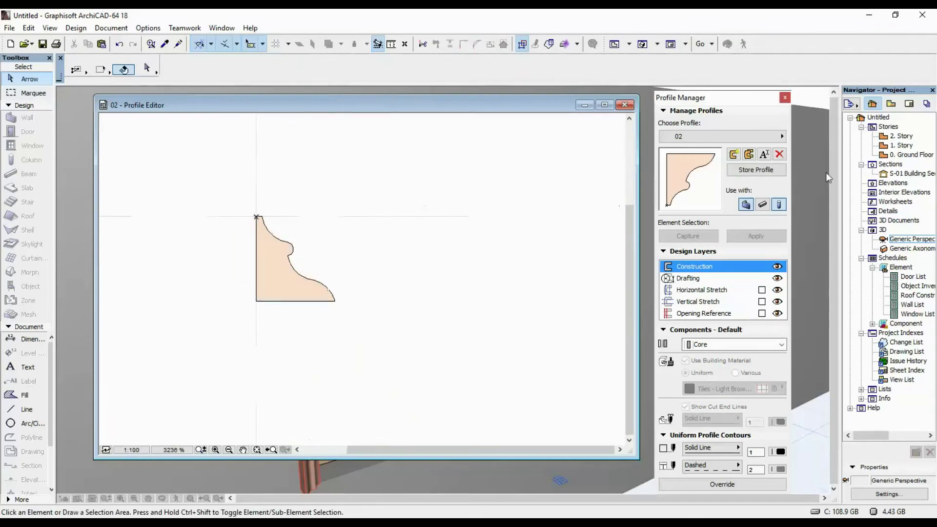
pyautogui.click(625, 105)
# Drag a copy of the upper moulding wall down below the window and align its top with the columns' bases at 1.000.
pyautogui.rightClick(484, 173)
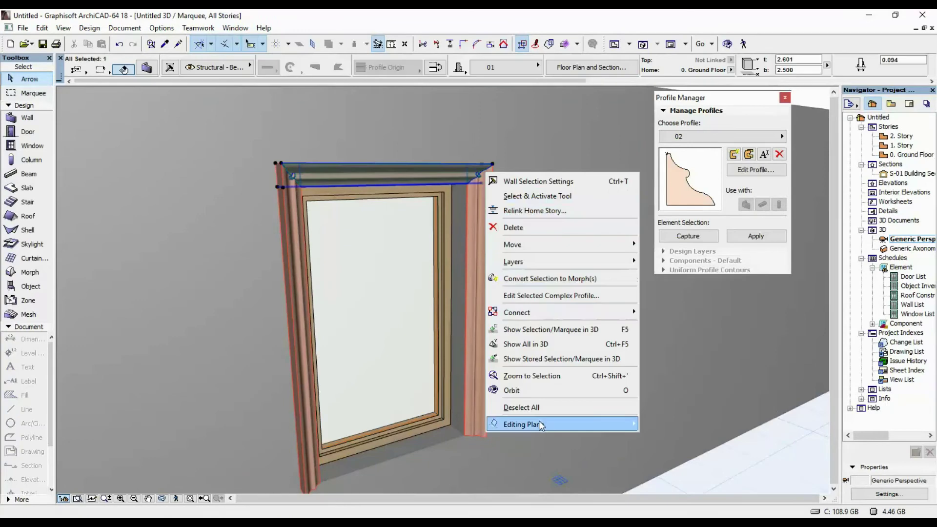
pyautogui.moveTo(563, 254)
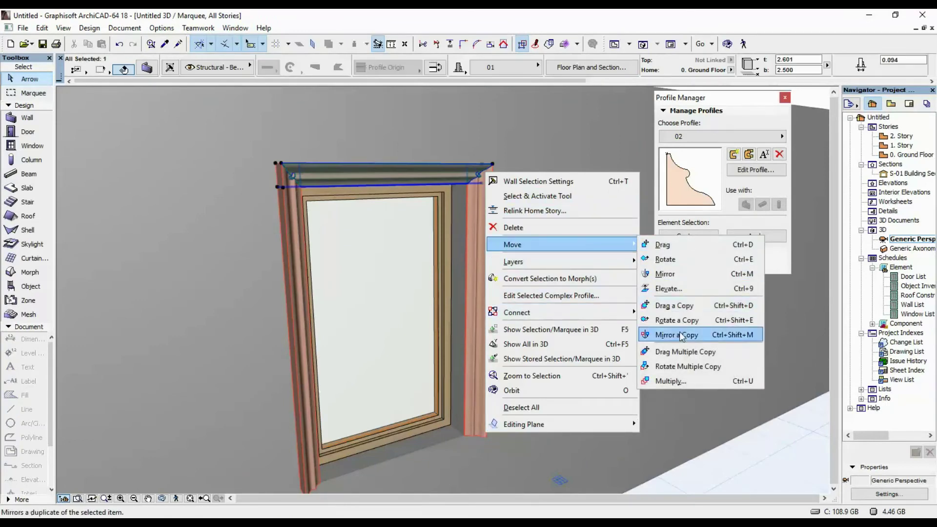
pyautogui.click(676, 305)
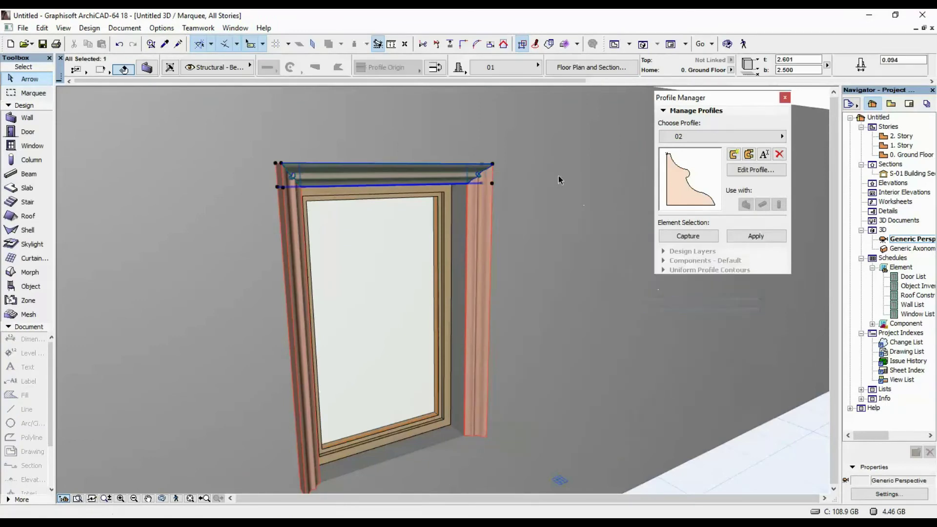
pyautogui.click(493, 183)
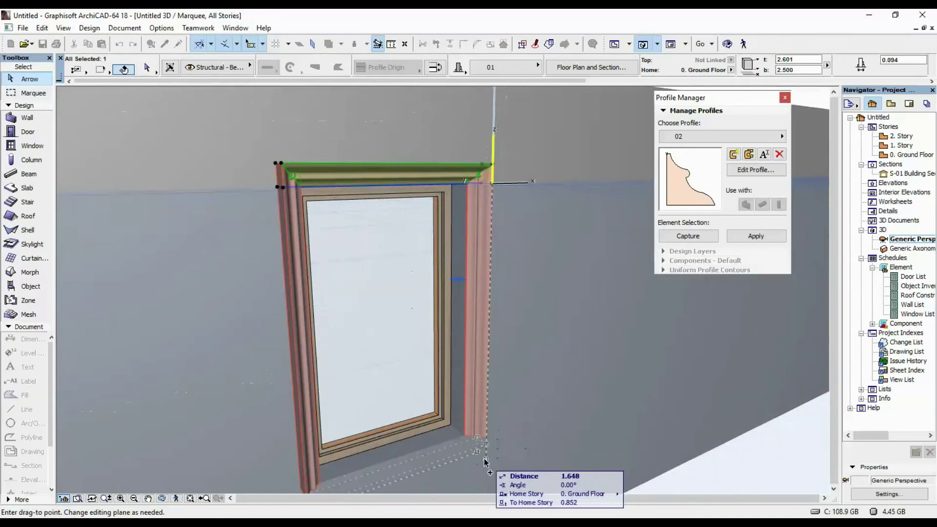
pyautogui.click(489, 470)
pyautogui.scroll(5, 532, 260)
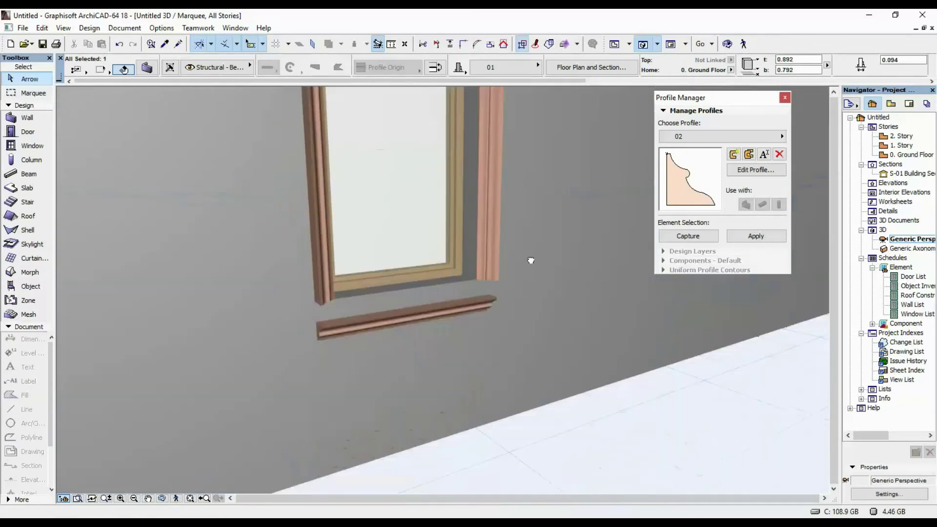
pyautogui.click(500, 288)
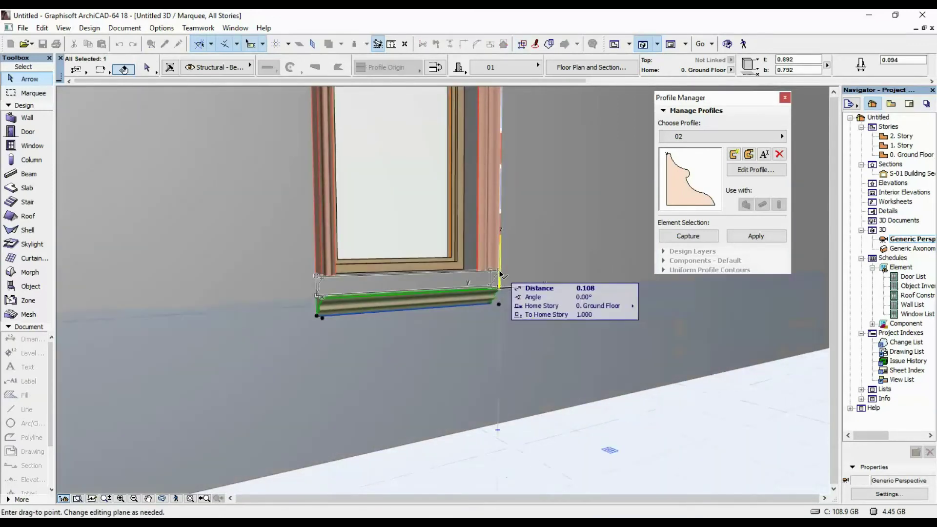
pyautogui.click(500, 272)
# Change the bottom moulding's profile to 02 and move it back up against the columns' bases.
pyautogui.scroll(3, 458, 271)
pyautogui.keyDown('shift'); pyautogui.moveTo(320, 257); pyautogui.dragTo(135, 358, button='middle'); pyautogui.keyUp('shift')
pyautogui.click(563, 242)
pyautogui.keyDown('shift'); pyautogui.moveTo(305, 322); pyautogui.dragTo(278, 307, button='middle'); pyautogui.keyUp('shift')
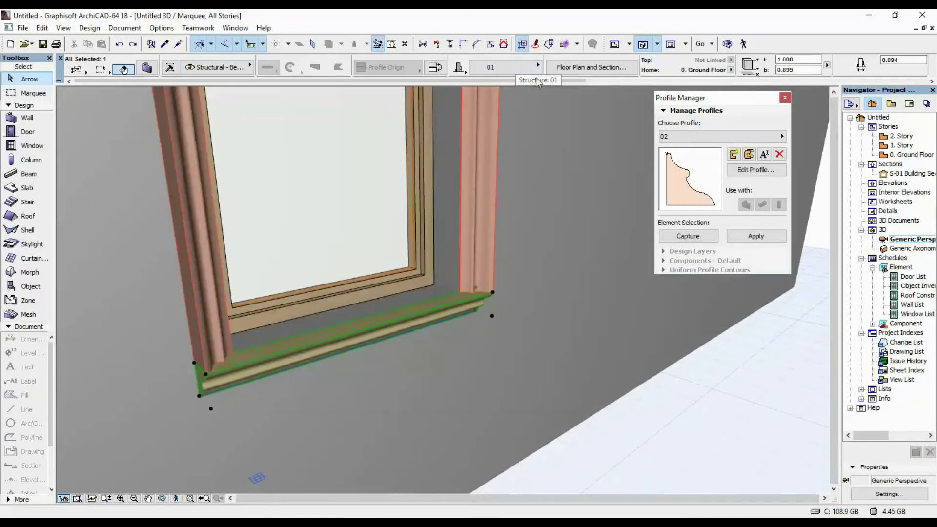
pyautogui.click(525, 69)
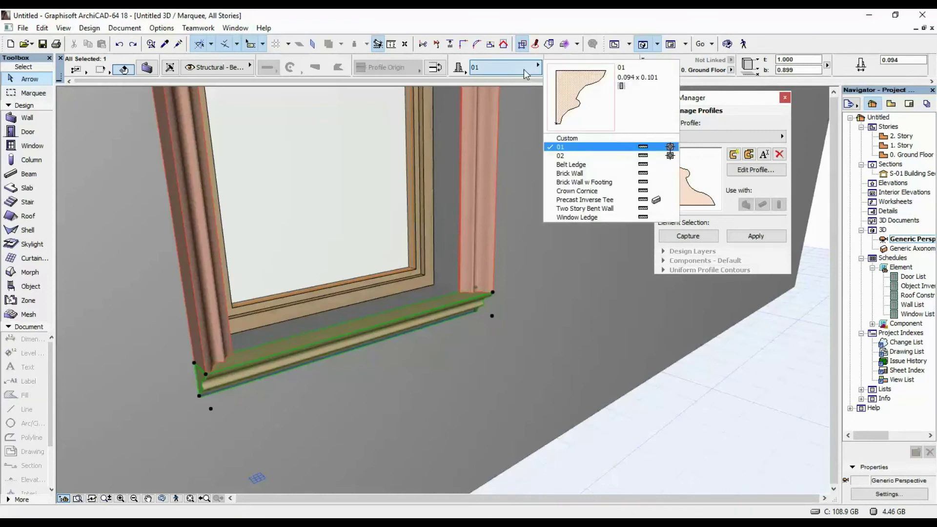
pyautogui.click(590, 157)
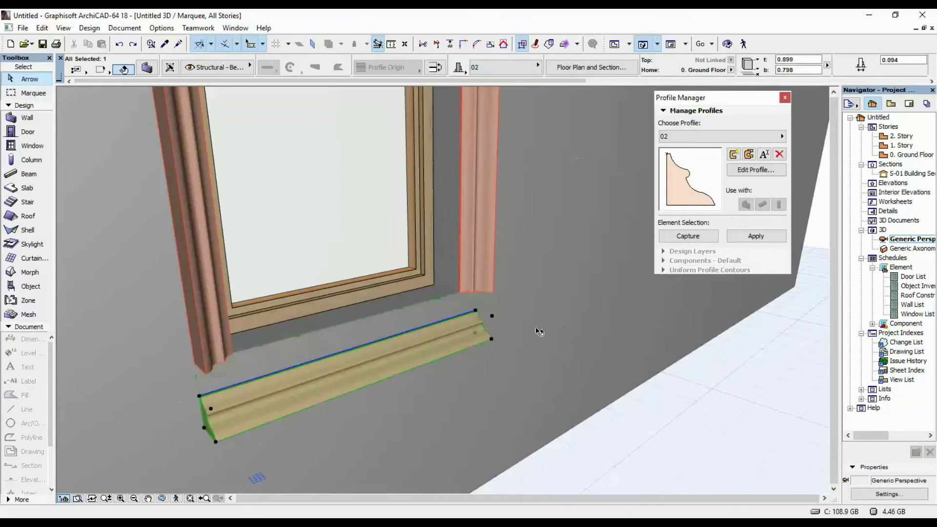
pyautogui.click(486, 299)
pyautogui.click(493, 293)
pyautogui.press('Escape')
# Stretch both columns' bases down to the bottom moulding's lower edge, at a base elevation of 0.899.
pyautogui.keyDown('shift'); pyautogui.moveTo(408, 313); pyautogui.dragTo(205, 297, button='middle'); pyautogui.keyUp('shift')
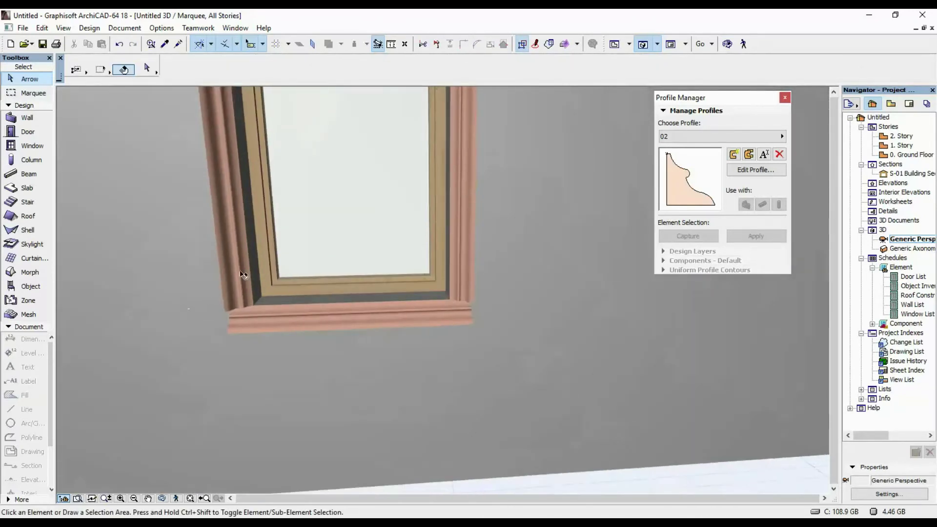
pyautogui.click(236, 271)
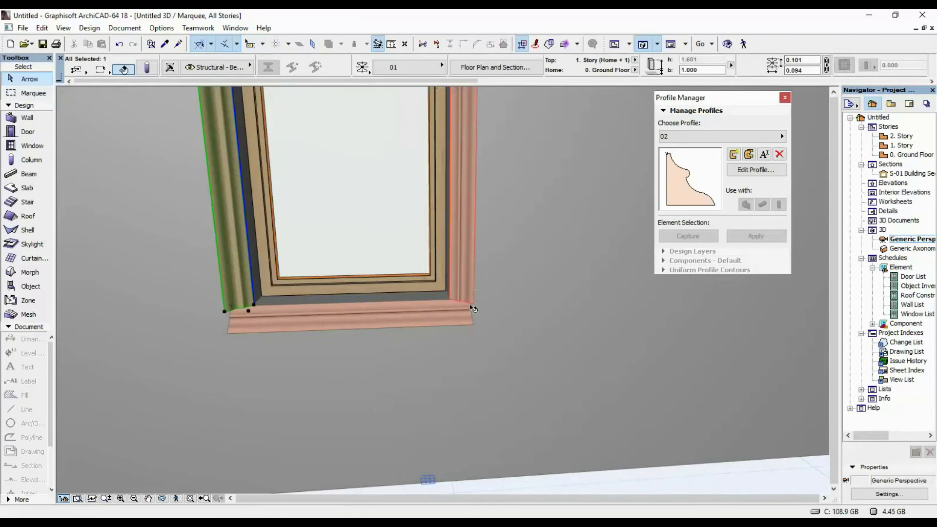
pyautogui.click(451, 304)
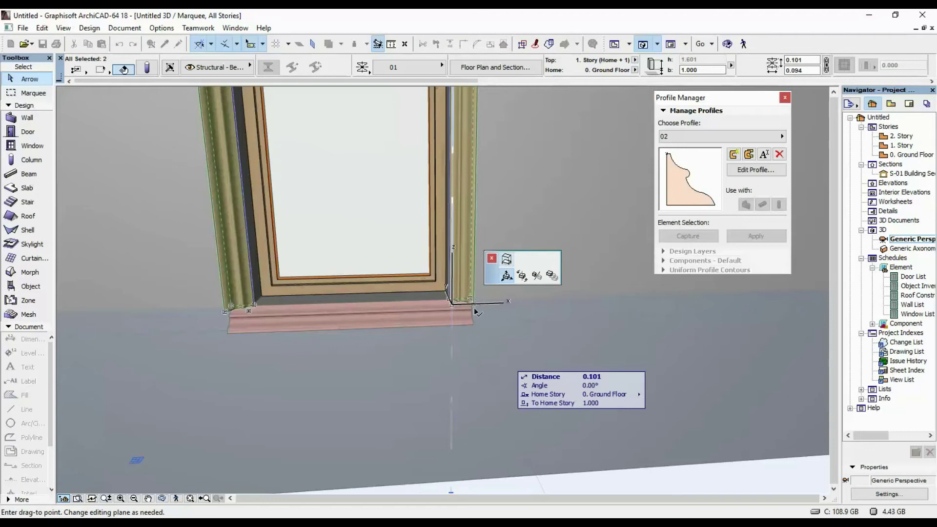
pyautogui.click(473, 324)
pyautogui.press('Escape')
# Delete both side columns and the bottom moulding, keeping only the moulding above the window.
pyautogui.keyDown('shift'); pyautogui.moveTo(640, 298); pyautogui.dragTo(376, 282, button='middle'); pyautogui.keyUp('shift')
pyautogui.keyDown('shift'); pyautogui.moveTo(438, 410); pyautogui.dragTo(439, 160, button='middle'); pyautogui.keyUp('shift')
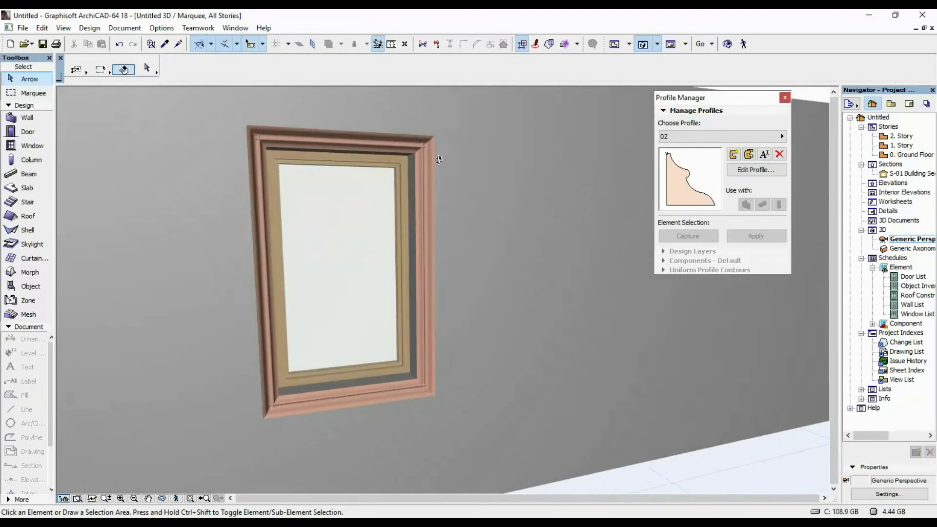
pyautogui.click(261, 221)
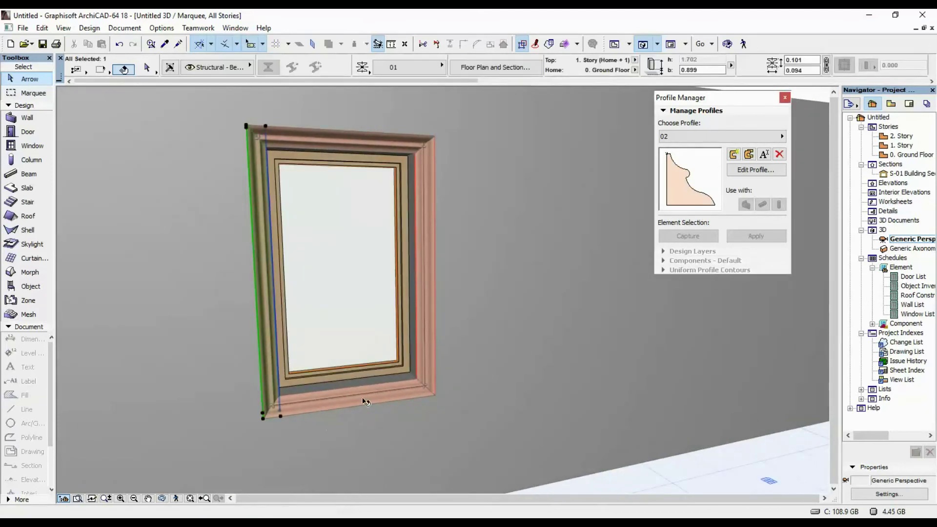
pyautogui.keyDown('shift'); pyautogui.click(430, 343); pyautogui.keyUp('shift')
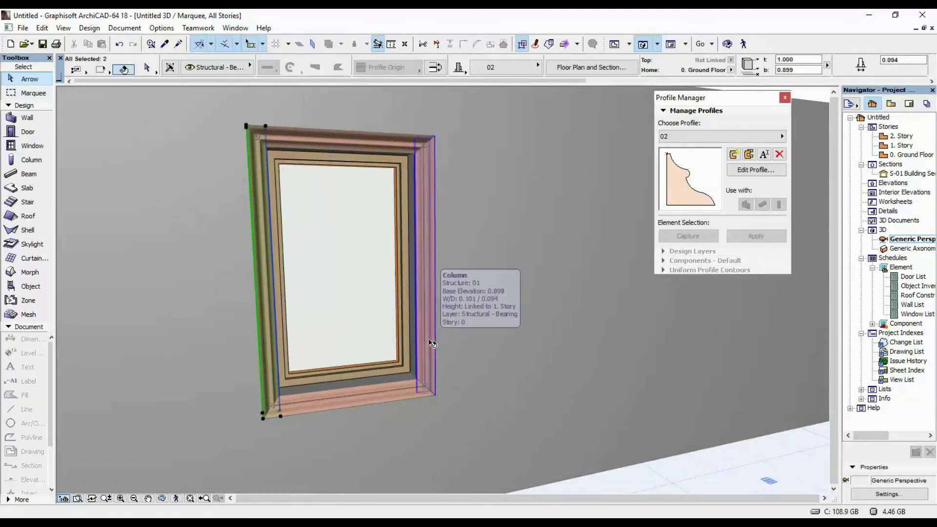
pyautogui.keyDown('shift'); pyautogui.click(429, 340); pyautogui.keyUp('shift')
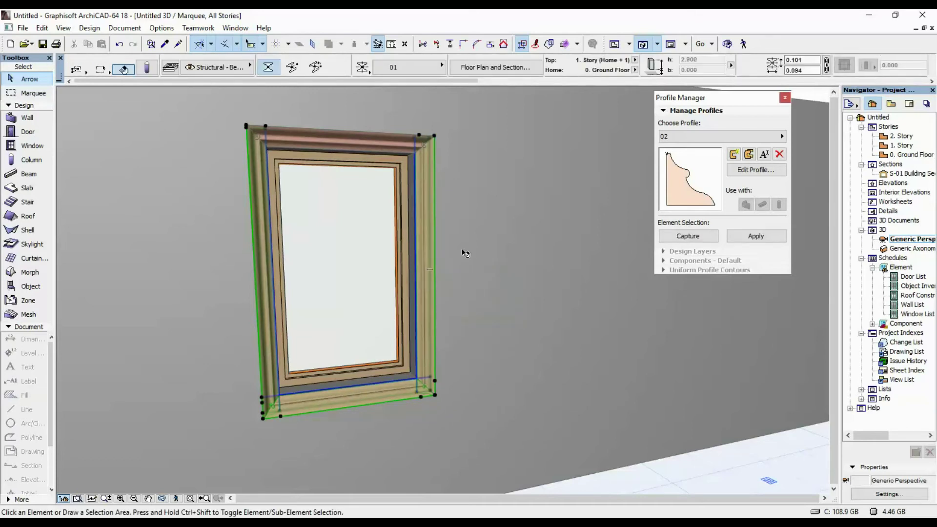
pyautogui.press('Delete')
# In the ground floor plan, place a building section line in front of the window facing the wall, and open that section.
pyautogui.press('F2')
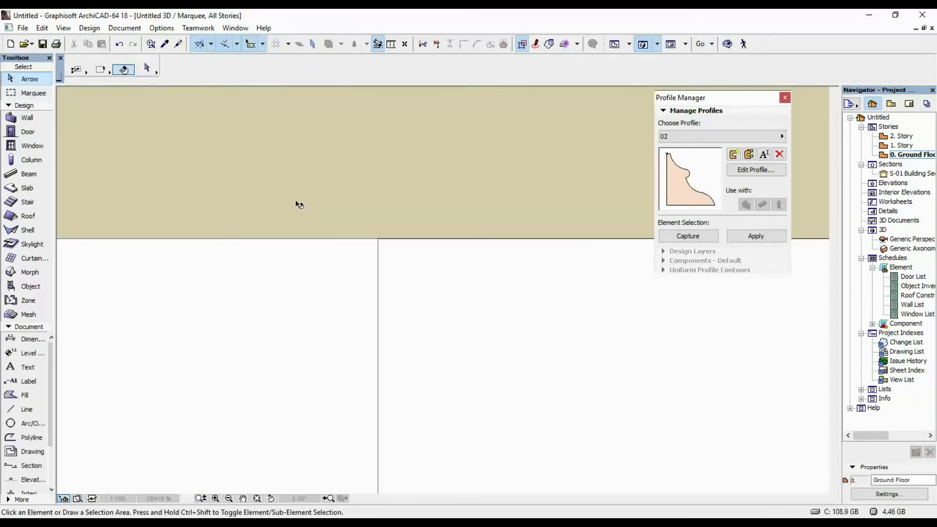
pyautogui.scroll(-5, 343, 306)
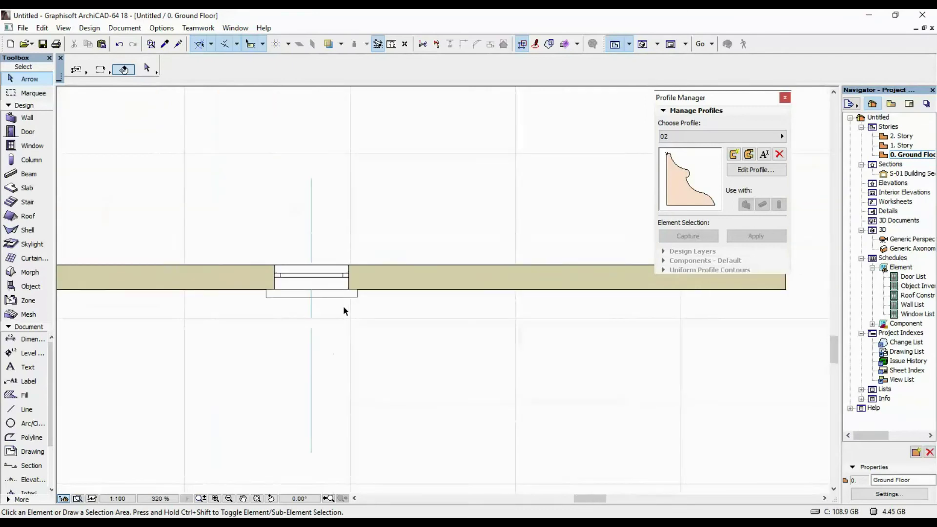
pyautogui.keyDown('alt'); pyautogui.click(383, 289); pyautogui.keyUp('alt')
pyautogui.scroll(-4, 374, 309)
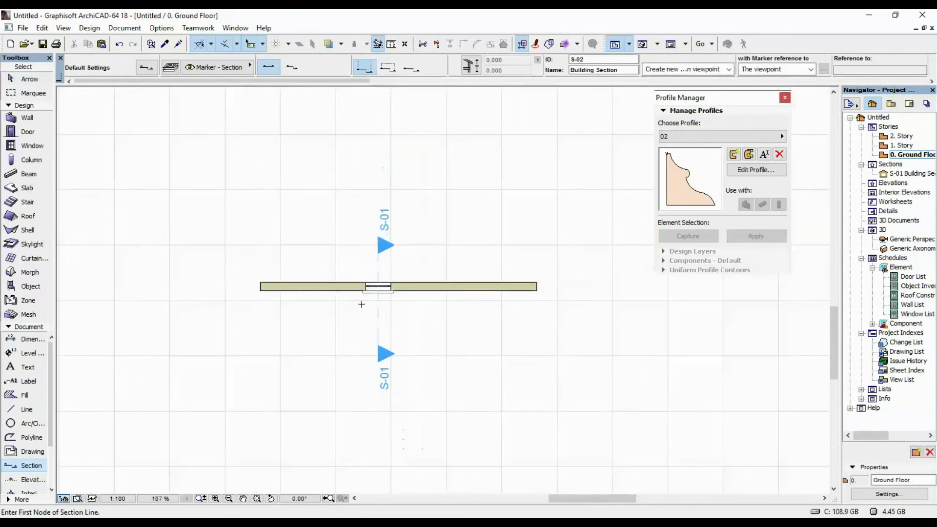
pyautogui.click(309, 311)
pyautogui.click(456, 311)
pyautogui.click(454, 233)
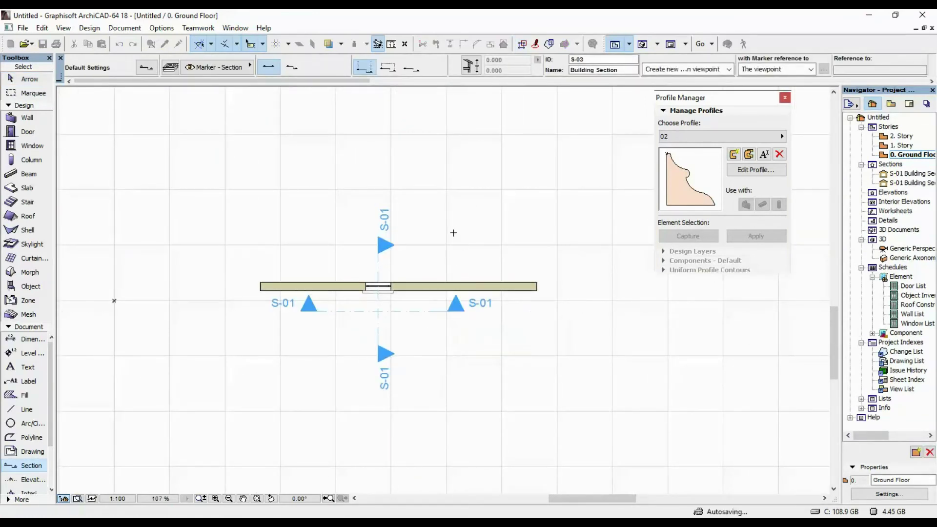
pyautogui.keyDown('shift'); pyautogui.click(416, 312); pyautogui.keyUp('shift')
pyautogui.rightClick(445, 131)
pyautogui.click(474, 171)
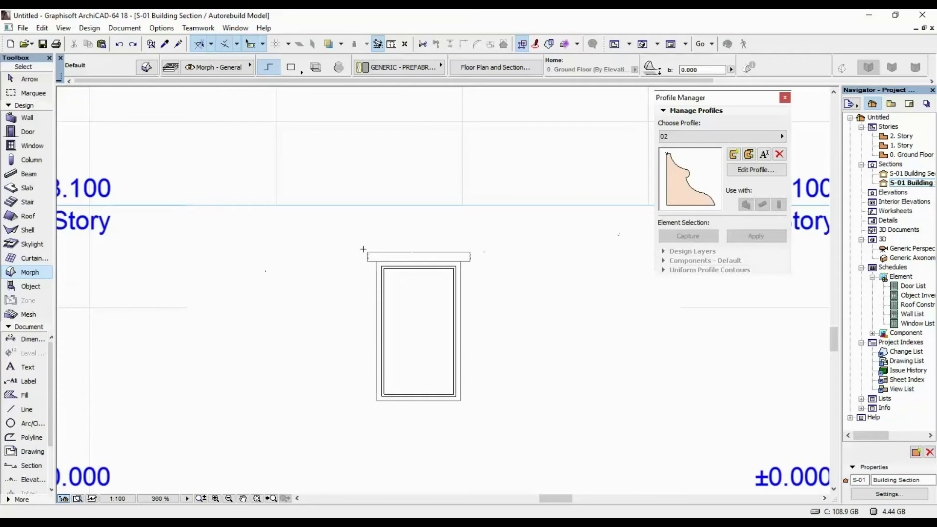
# Draw a U-shaped morph outline around the window's sides and bottom, starting and ending at the top moulding's lower edge.
pyautogui.click(367, 256)
pyautogui.click(367, 401)
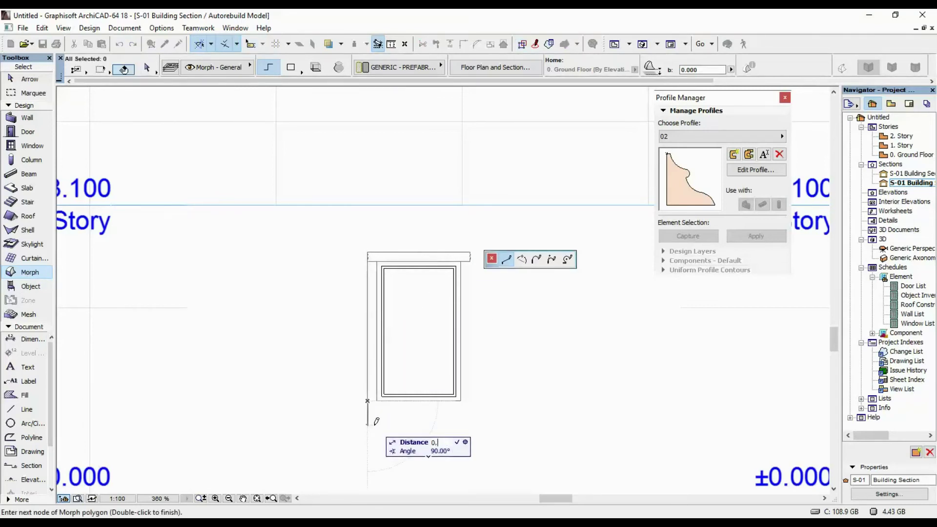
pyautogui.click(464, 410)
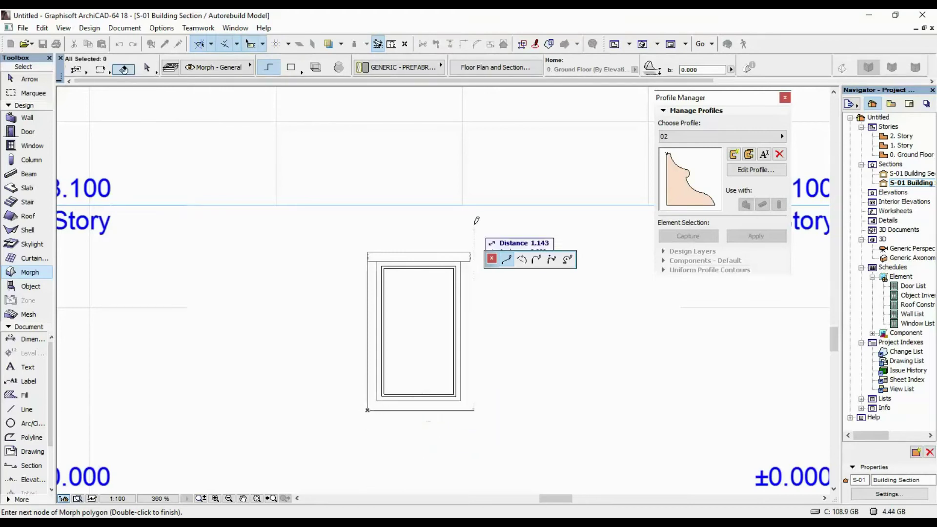
pyautogui.doubleClick(472, 254)
pyautogui.click(461, 261)
pyautogui.click(461, 400)
pyautogui.click(377, 400)
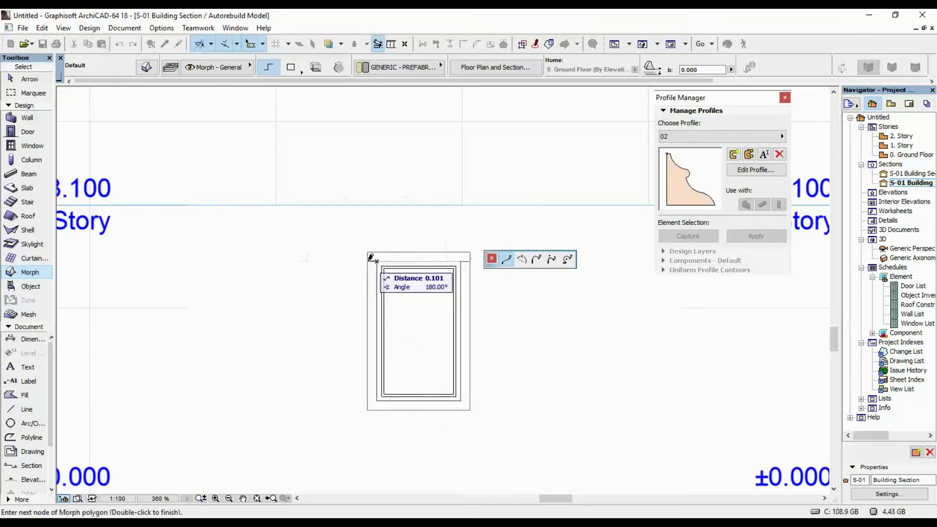
pyautogui.click(370, 257)
# In the 3D view, move the U-shaped morph onto the wall face so it frames the window beneath the top moulding.
pyautogui.press('F3')
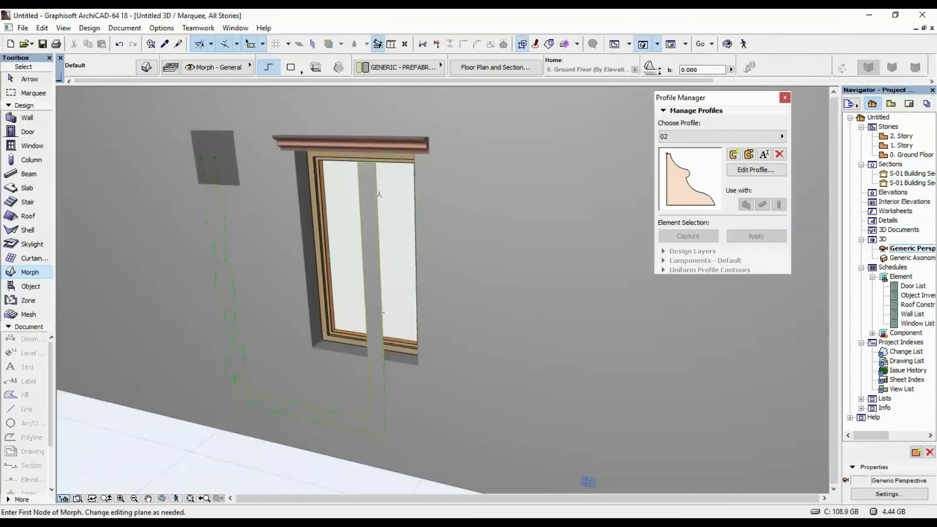
pyautogui.keyDown('shift'); pyautogui.click(377, 162); pyautogui.keyUp('shift')
pyautogui.hotkey('ctrl', 'd')
pyautogui.click(376, 162)
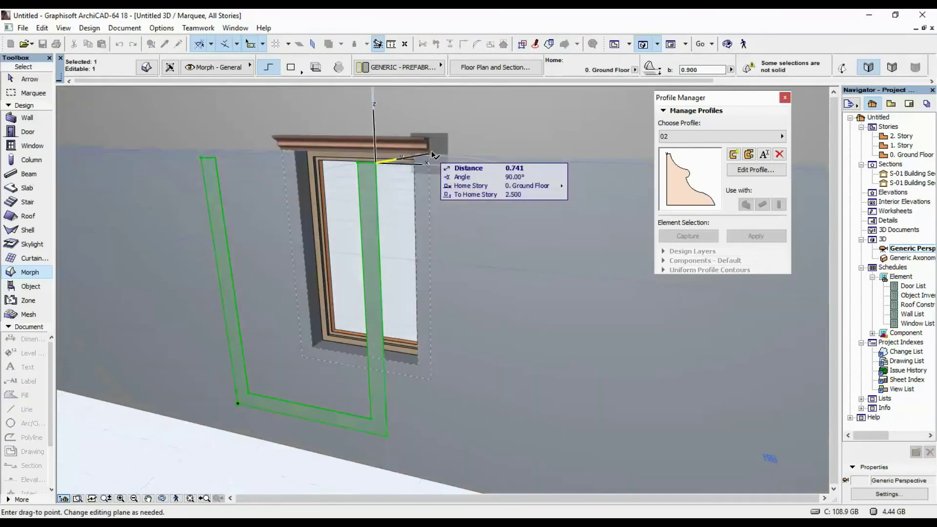
pyautogui.click(431, 154)
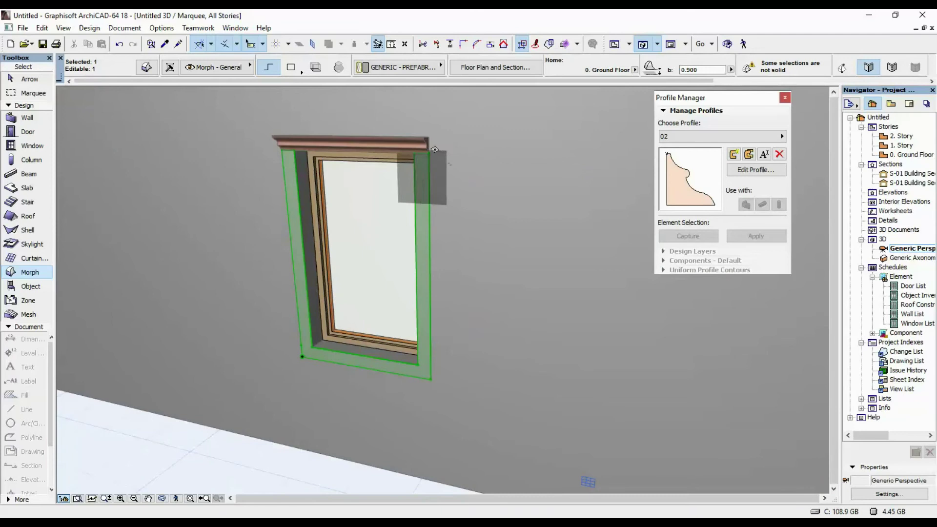
# Override the morph frame's surface with Paint - Pink Blush.
pyautogui.scroll(-3, 632, 69)
pyautogui.click(745, 68)
pyautogui.click(792, 68)
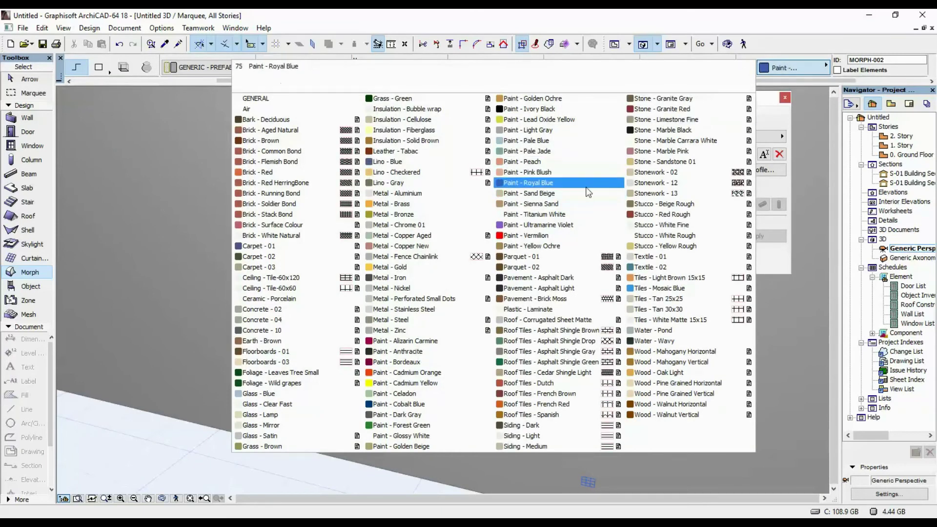
pyautogui.click(565, 176)
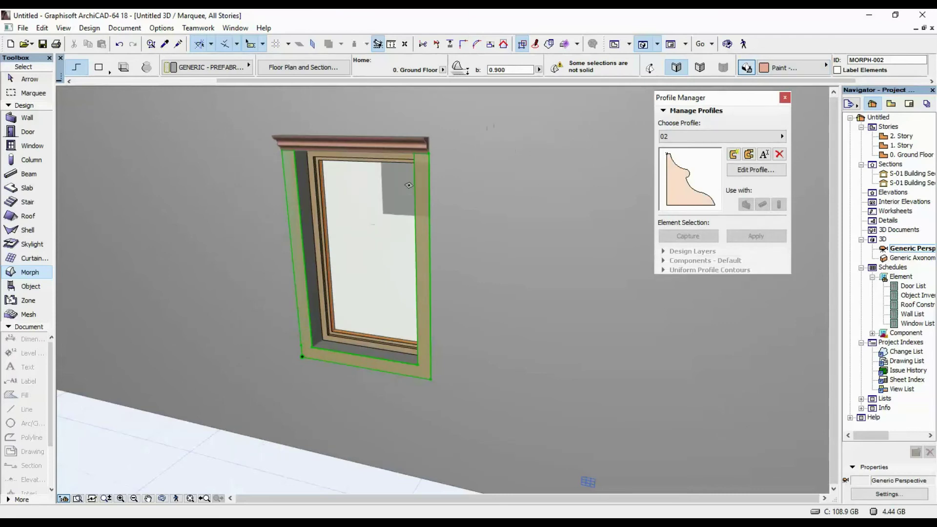
# Push/pull the morph frame's face outward from the wall by 0.01.
pyautogui.scroll(5, 425, 162)
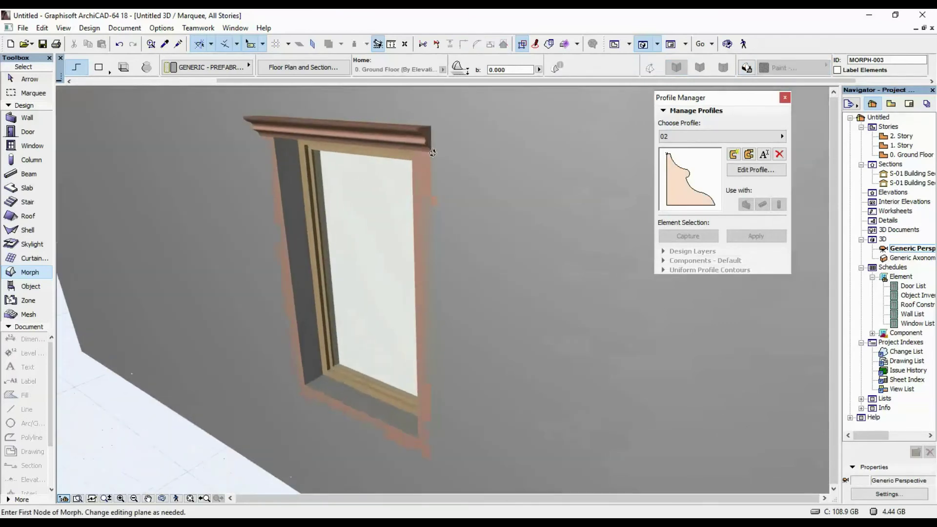
pyautogui.scroll(2, 423, 160)
pyautogui.click(424, 163)
pyautogui.click(487, 231)
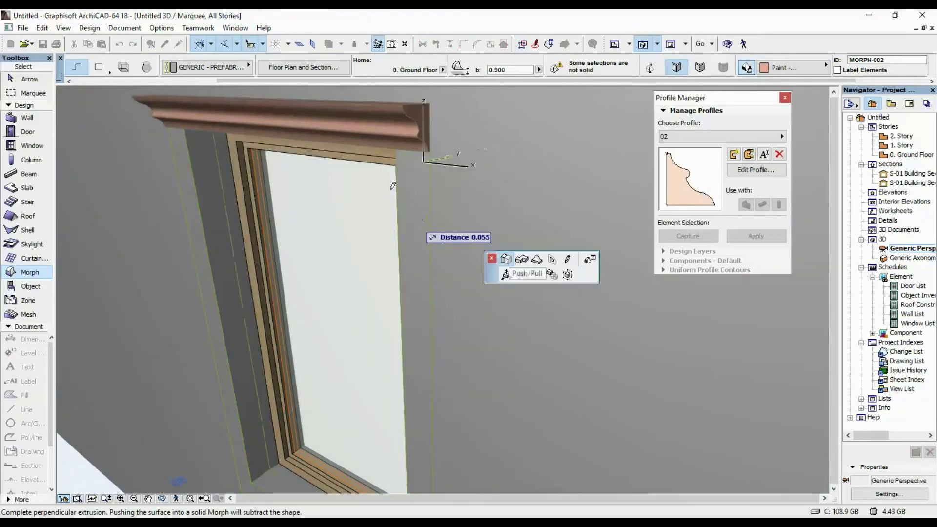
pyautogui.write('0.01')
pyautogui.press('Return')
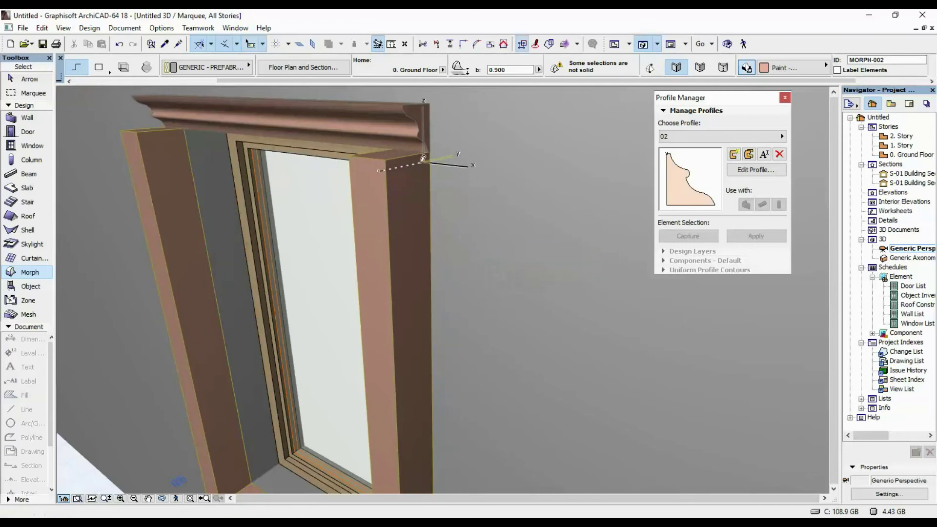
# Examine the window surround on the wall from several angles and distances.
pyautogui.scroll(-3, 438, 229)
pyautogui.scroll(-2, 437, 230)
pyautogui.keyDown('shift'); pyautogui.moveTo(336, 265); pyautogui.dragTo(398, 222, button='middle'); pyautogui.keyUp('shift')
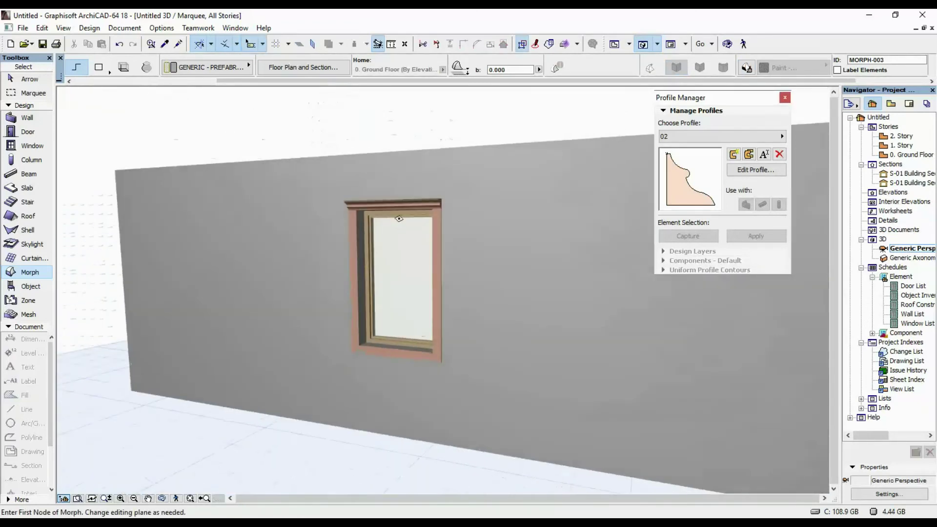
pyautogui.scroll(3, 436, 296)
pyautogui.keyDown('shift'); pyautogui.moveTo(410, 188); pyautogui.dragTo(639, 218, button='middle'); pyautogui.keyUp('shift')
pyautogui.scroll(-3, 361, 267)
pyautogui.keyDown('shift'); pyautogui.moveTo(347, 274); pyautogui.dragTo(484, 280, button='middle'); pyautogui.keyUp('shift')
pyautogui.keyDown('shift'); pyautogui.moveTo(368, 273); pyautogui.dragTo(402, 284, button='middle'); pyautogui.keyUp('shift')
pyautogui.scroll(3, 328, 283)
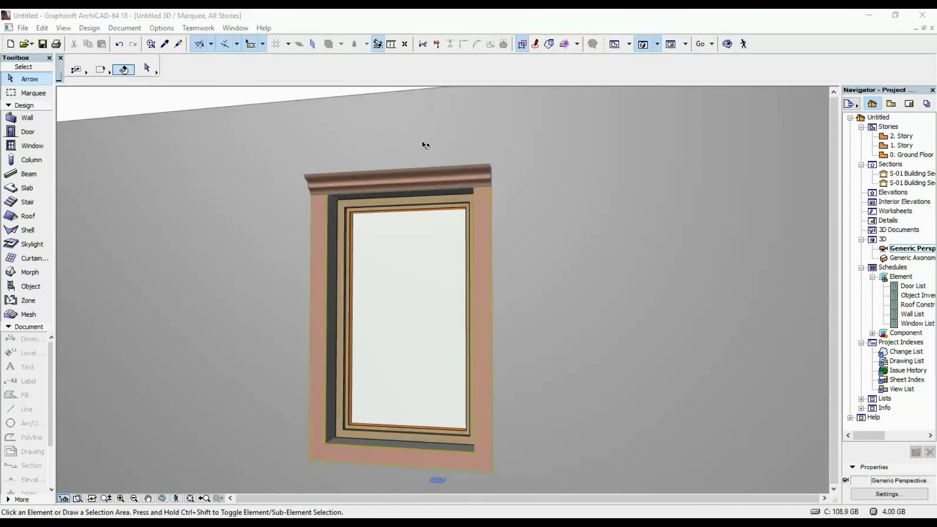
pyautogui.scroll(-1, 376, 150)
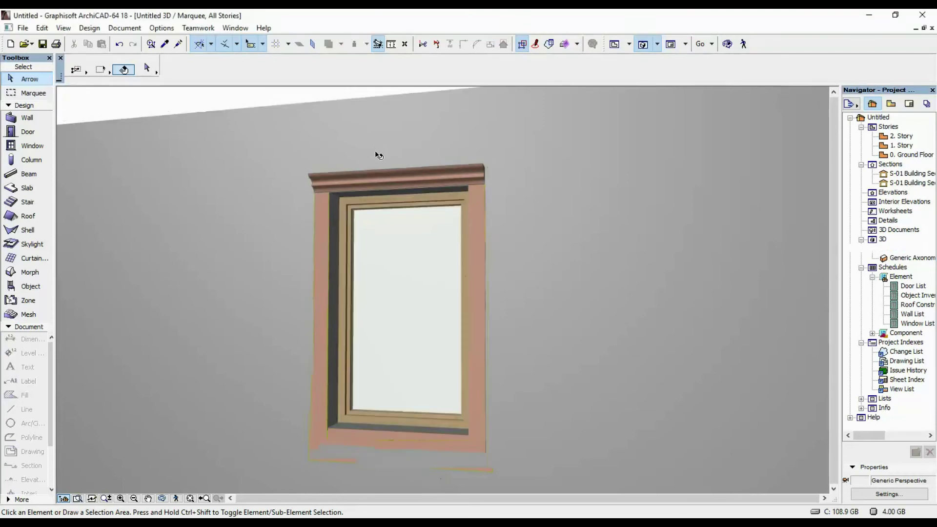
pyautogui.moveTo(376, 149); pyautogui.dragTo(414, 202, button='middle')
# In the ground floor plan, split the top moulding at its midpoint into two halves.
pyautogui.press('F2')
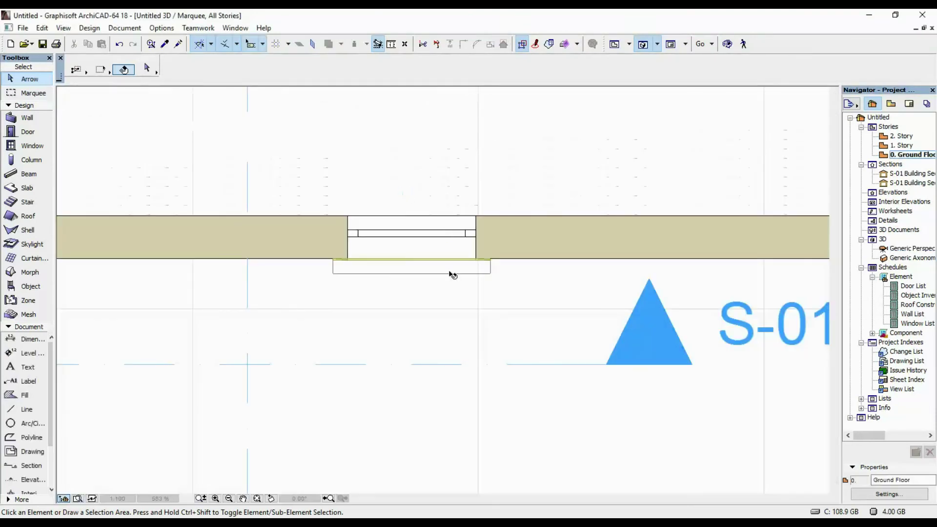
pyautogui.scroll(3, 413, 271)
pyautogui.click(421, 266)
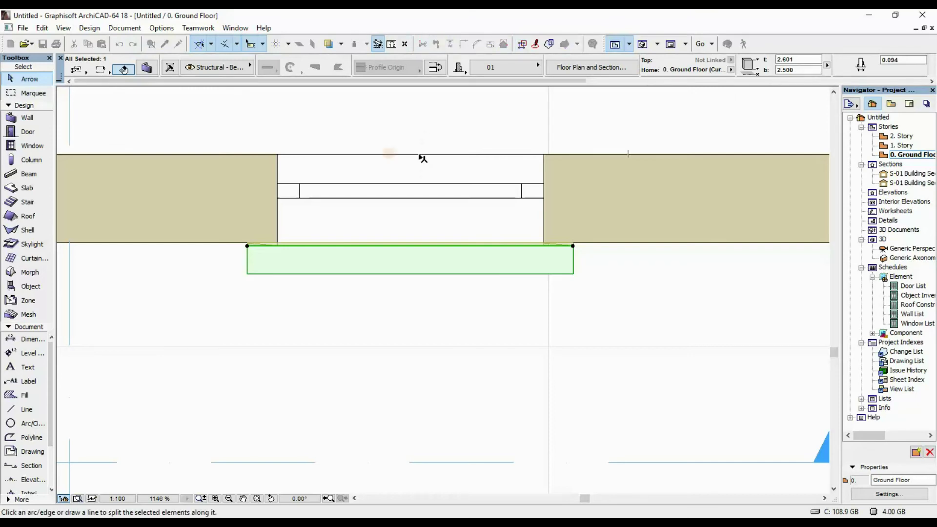
pyautogui.click(410, 246)
pyautogui.click(410, 333)
pyautogui.click(494, 315)
pyautogui.press('Escape')
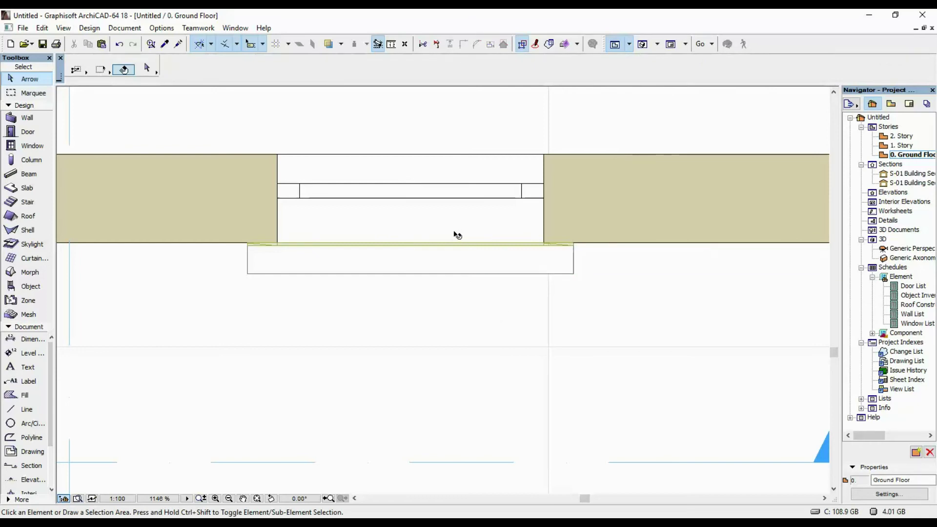
# Open the building section from the S-01 section line in front of the window.
pyautogui.scroll(-5, 454, 239)
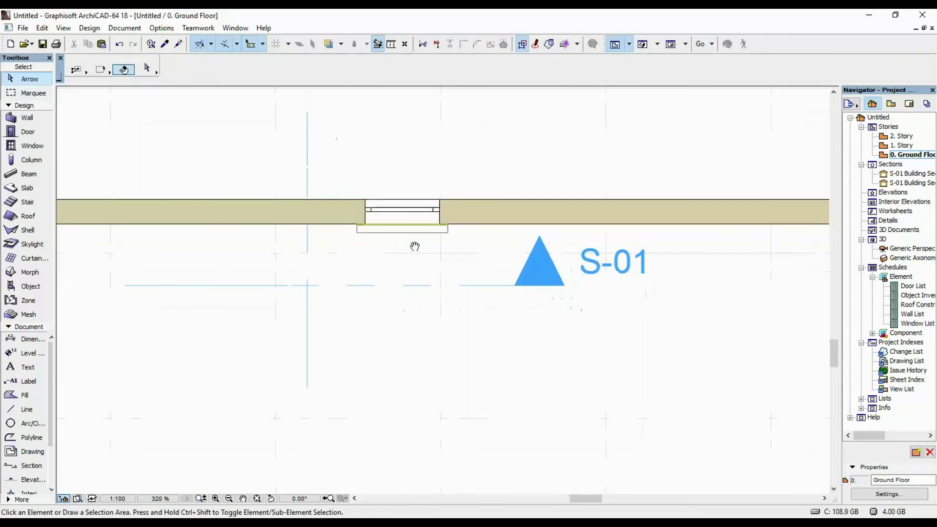
pyautogui.scroll(-2, 593, 274)
pyautogui.moveTo(449, 263); pyautogui.dragTo(423, 300, button='middle')
pyautogui.click(435, 305)
pyautogui.rightClick(447, 205)
pyautogui.click(488, 242)
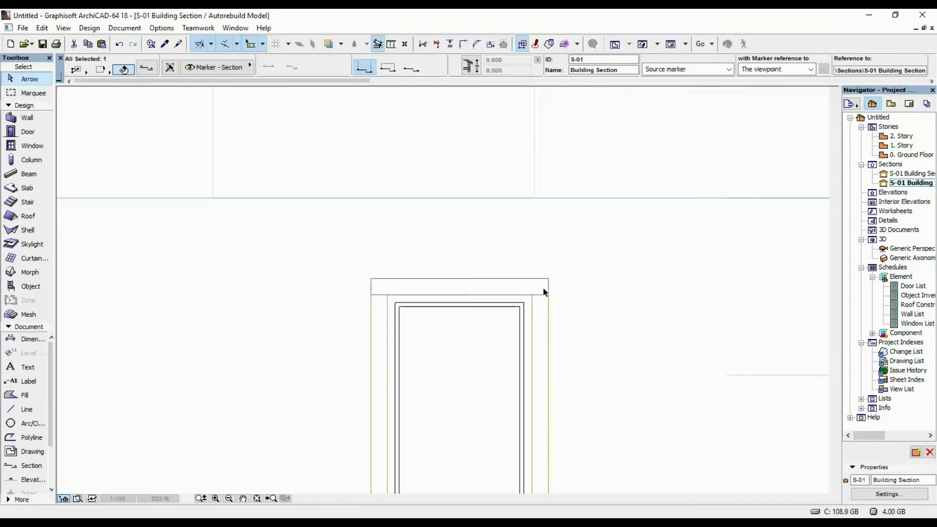
# Convert the left half of the top moulding to a morph.
pyautogui.scroll(-3, 430, 247)
pyautogui.scroll(6, 425, 243)
pyautogui.moveTo(425, 243); pyautogui.dragTo(386, 251, button='middle')
pyautogui.click(384, 243)
pyautogui.scroll(-4, 394, 180)
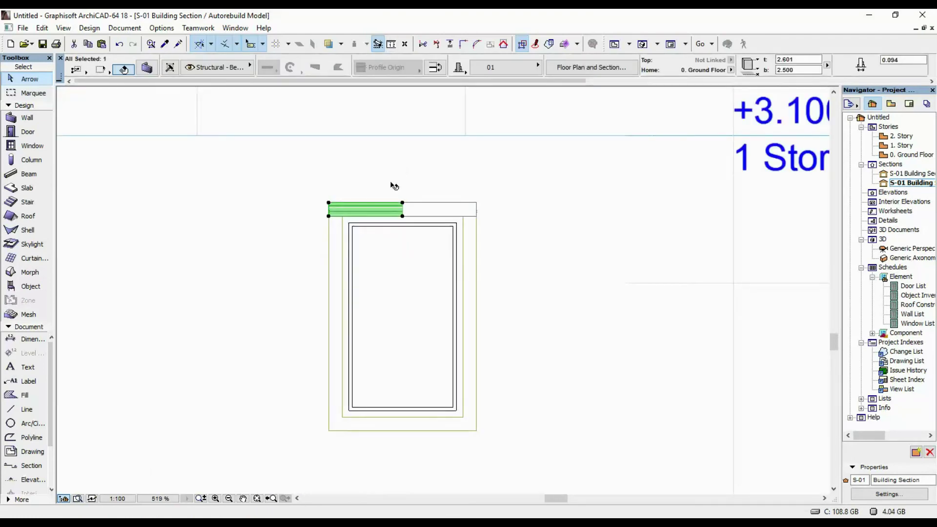
pyautogui.moveTo(392, 178); pyautogui.dragTo(381, 299, button='middle')
pyautogui.rightClick(381, 230)
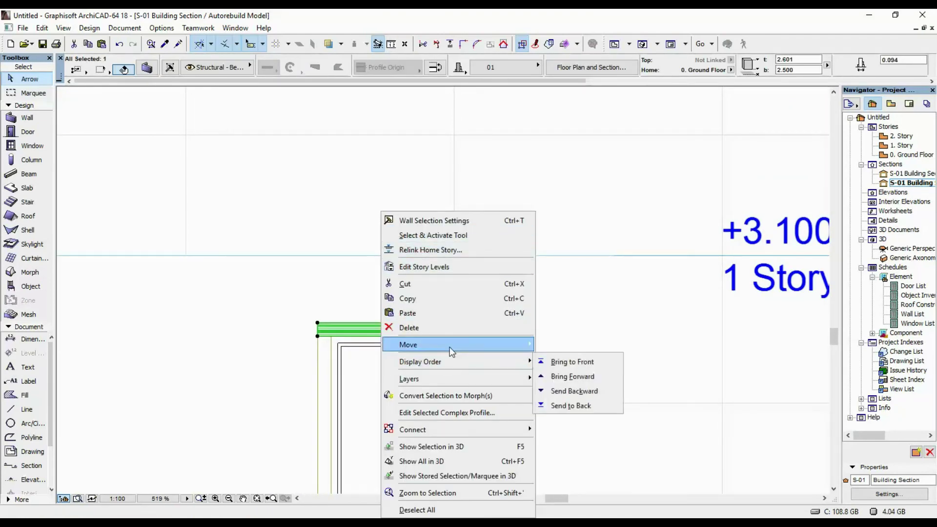
pyautogui.click(454, 396)
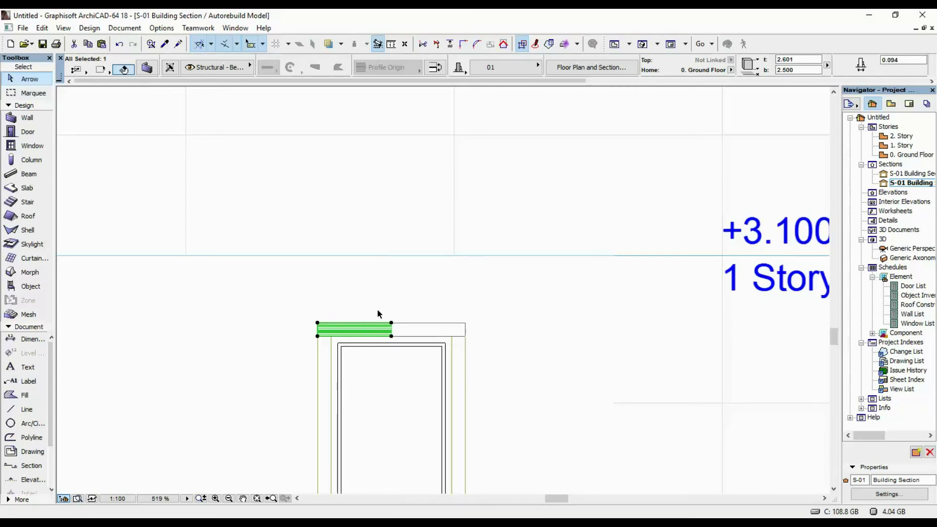
pyautogui.rightClick(384, 188)
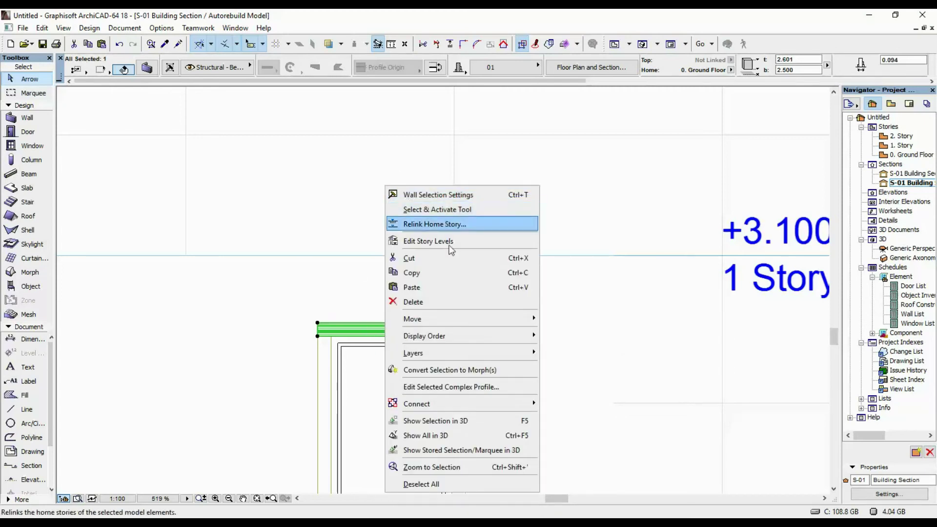
pyautogui.click(467, 371)
pyautogui.click(564, 215)
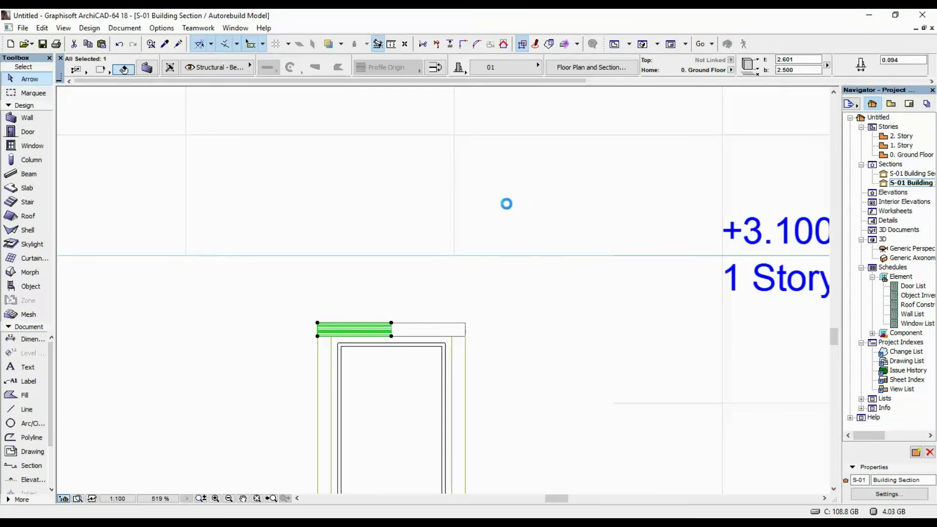
# Convert the right half of the top moulding to a morph.
pyautogui.click(430, 330)
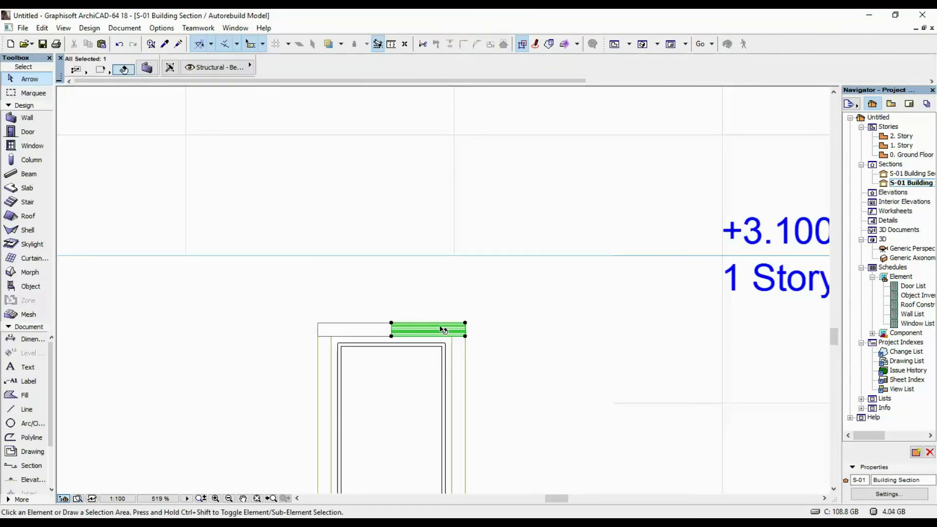
pyautogui.rightClick(439, 146)
pyautogui.click(510, 324)
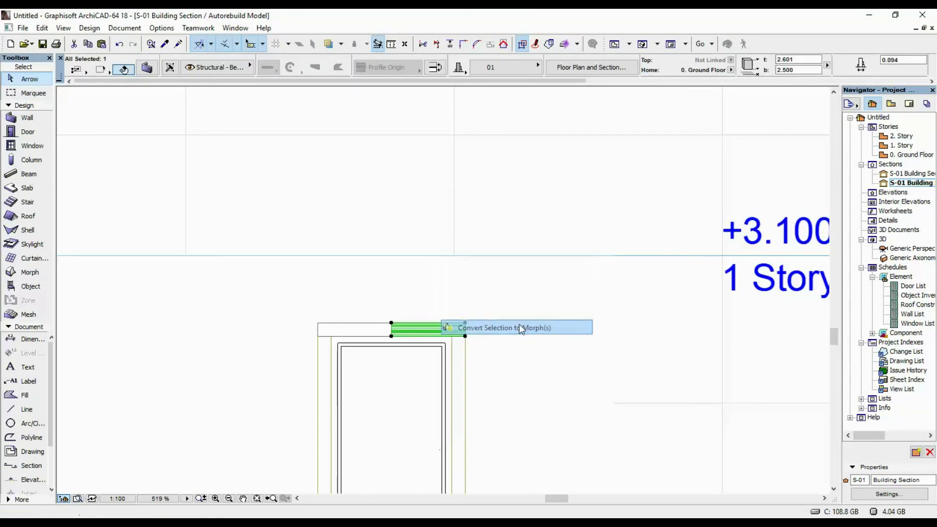
pyautogui.click(564, 216)
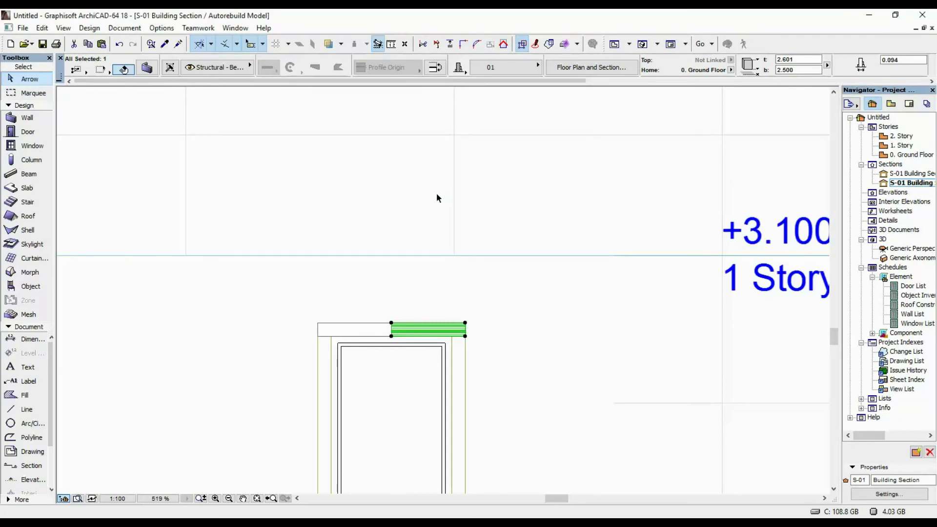
# Rotate the moulding's left half about its outer lower corner so its inner end rises toward the centre.
pyautogui.scroll(2, 368, 331)
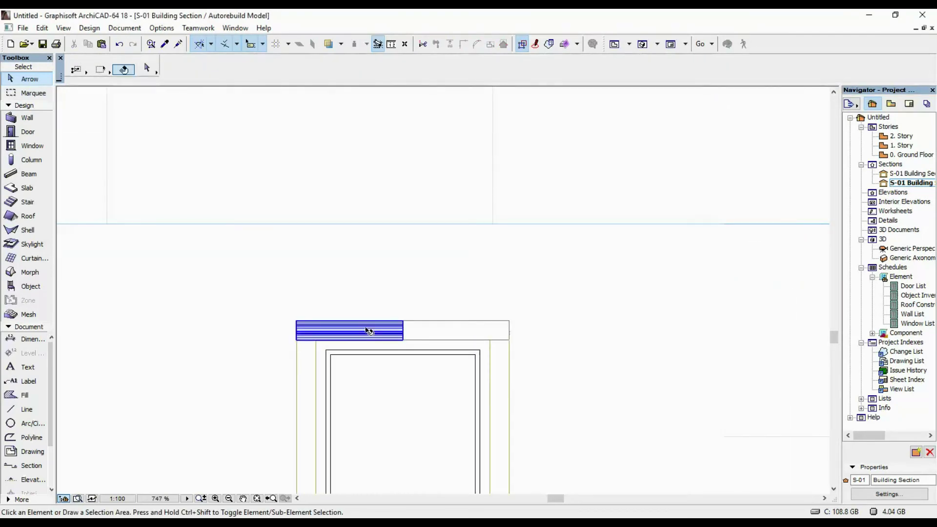
pyautogui.click(368, 331)
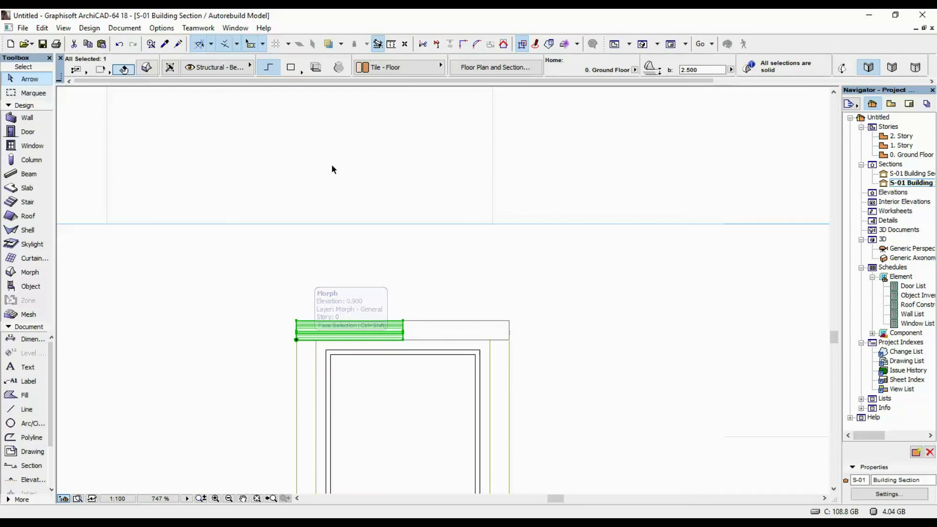
pyautogui.rightClick(332, 169)
pyautogui.moveTo(469, 298)
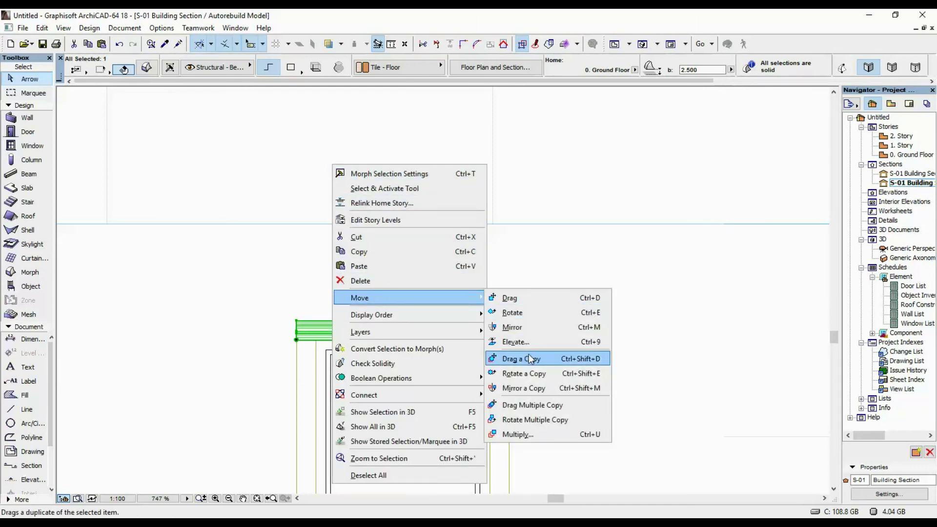
pyautogui.click(525, 313)
pyautogui.click(296, 340)
pyautogui.click(380, 340)
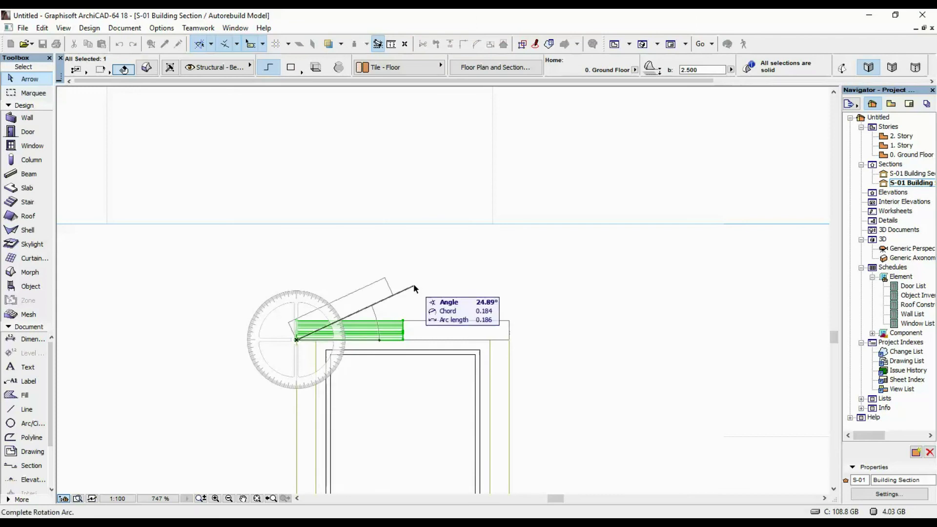
pyautogui.click(419, 300)
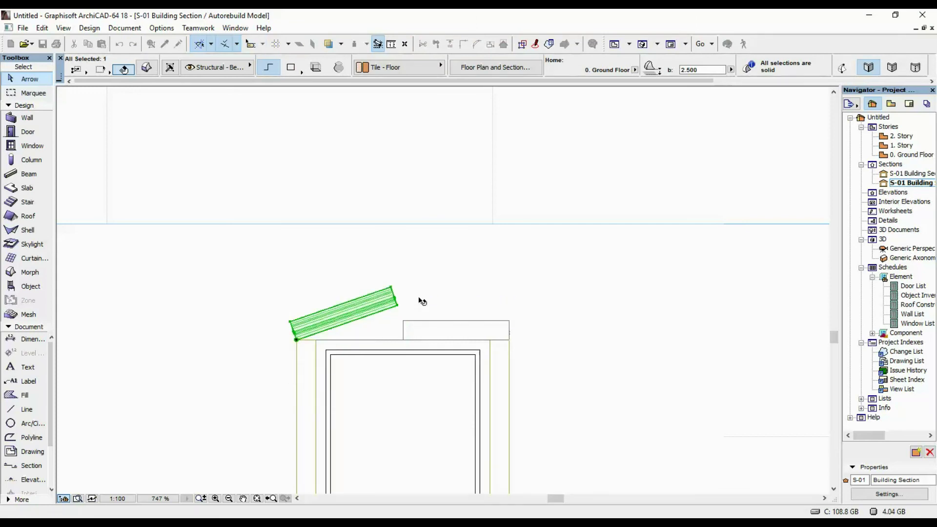
# Rotate the moulding's right half by -19° about its outer lower corner so its inner end rises toward the centre.
pyautogui.click(417, 192)
pyautogui.click(486, 343)
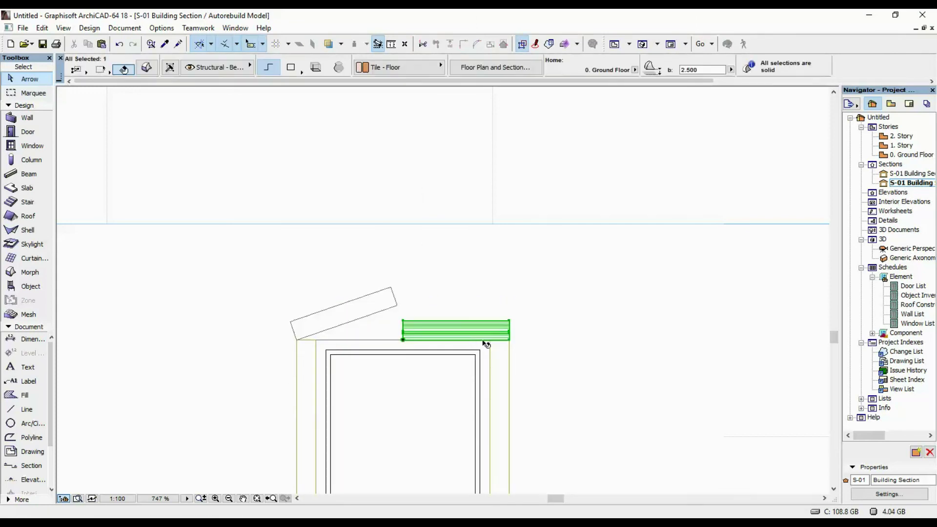
pyautogui.hotkey('ctrl', 'e')
pyautogui.click(509, 340)
pyautogui.click(433, 340)
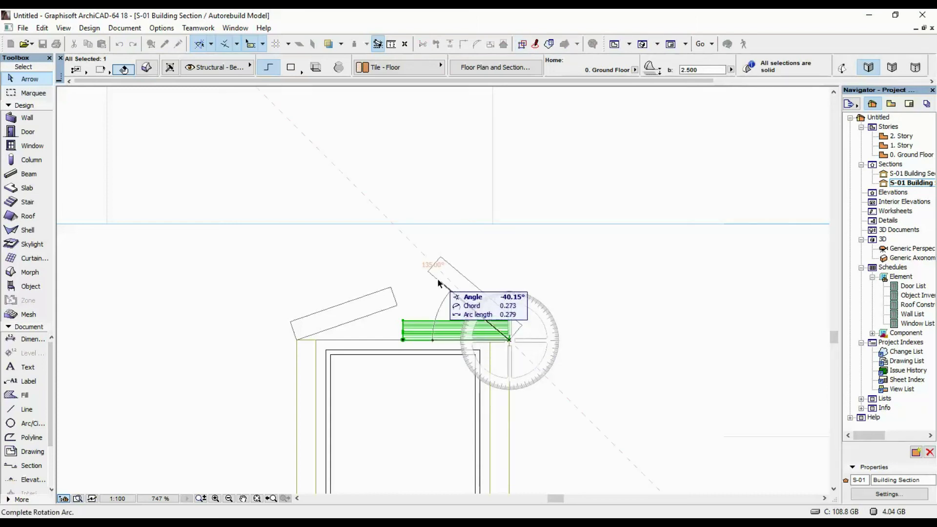
pyautogui.write('-19')
pyautogui.press('Return')
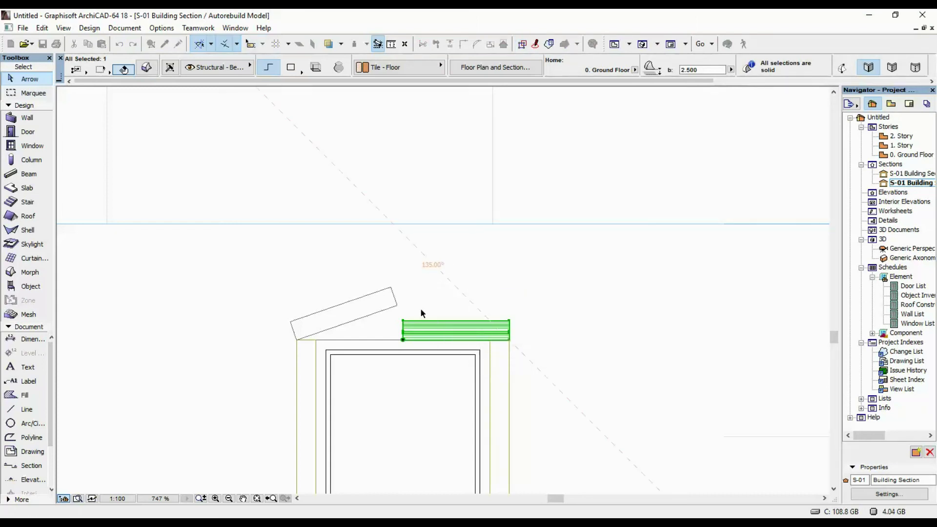
# Finish rotating the right half, and in the 3D view extend the left half's inner end face past the ridge with Push/Pull.
pyautogui.click(419, 216)
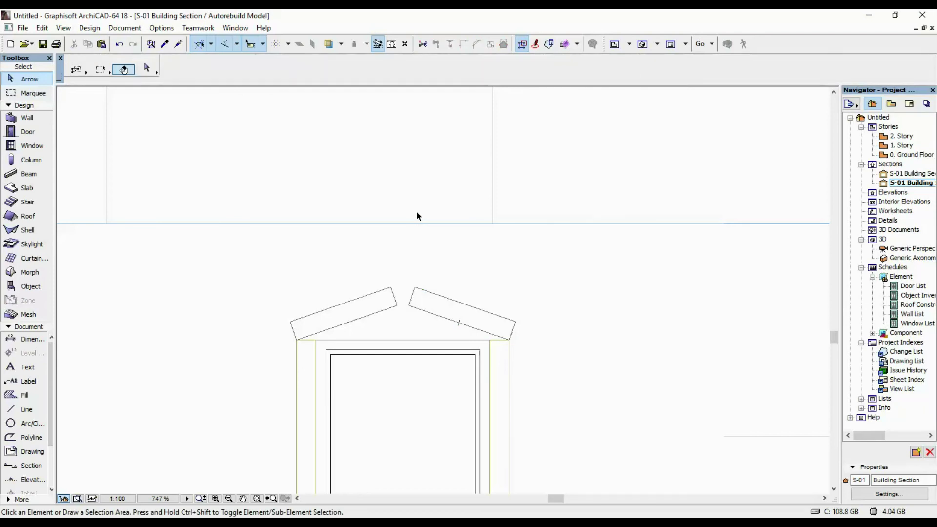
pyautogui.press('F3')
pyautogui.keyDown('shift'); pyautogui.moveTo(452, 187); pyautogui.dragTo(375, 254, button='middle'); pyautogui.keyUp('shift')
pyautogui.scroll(3, 390, 233)
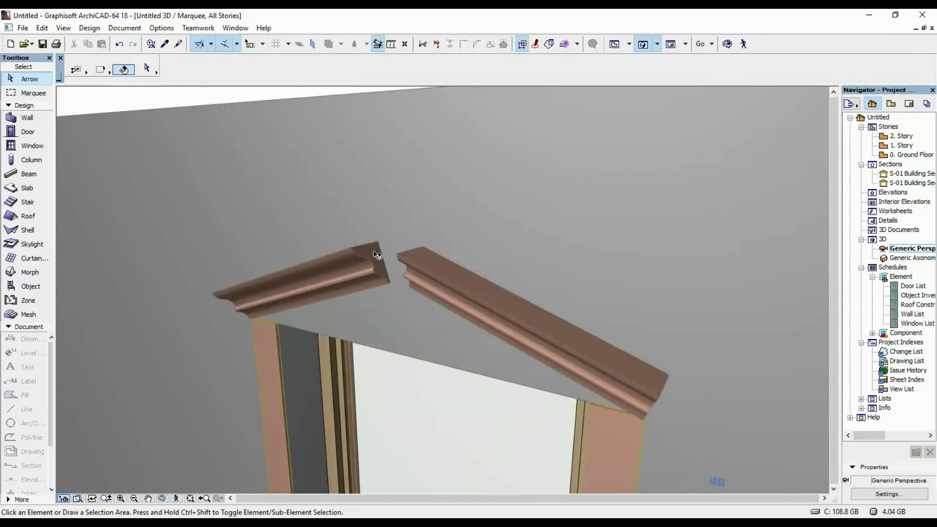
pyautogui.click(310, 252)
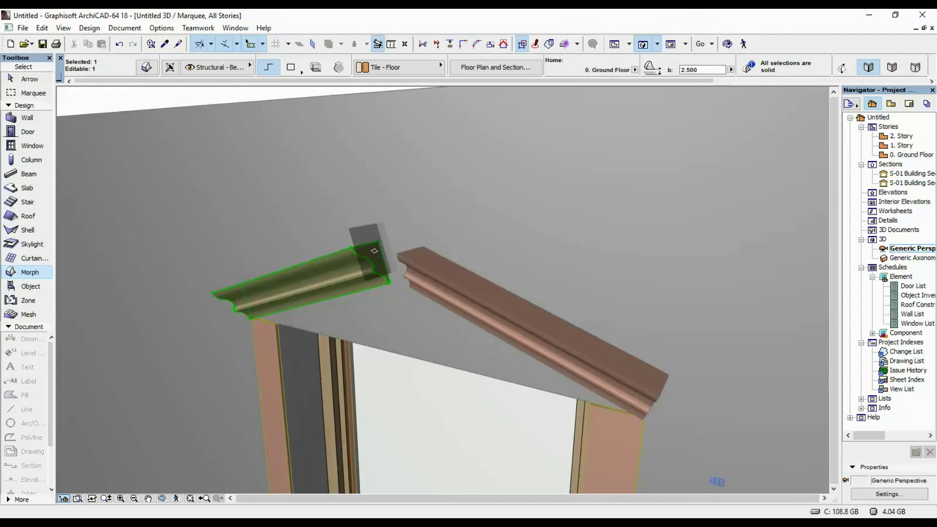
pyautogui.click(375, 251)
pyautogui.click(442, 223)
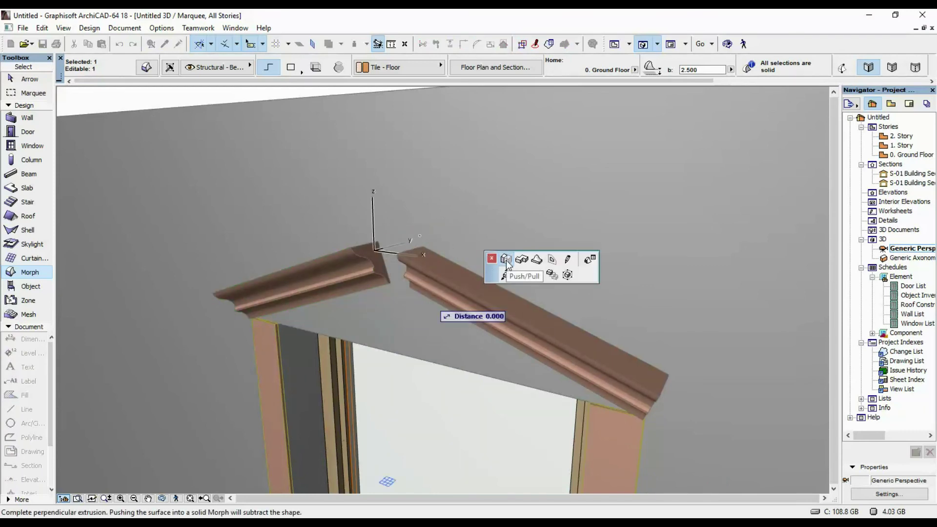
pyautogui.click(449, 215)
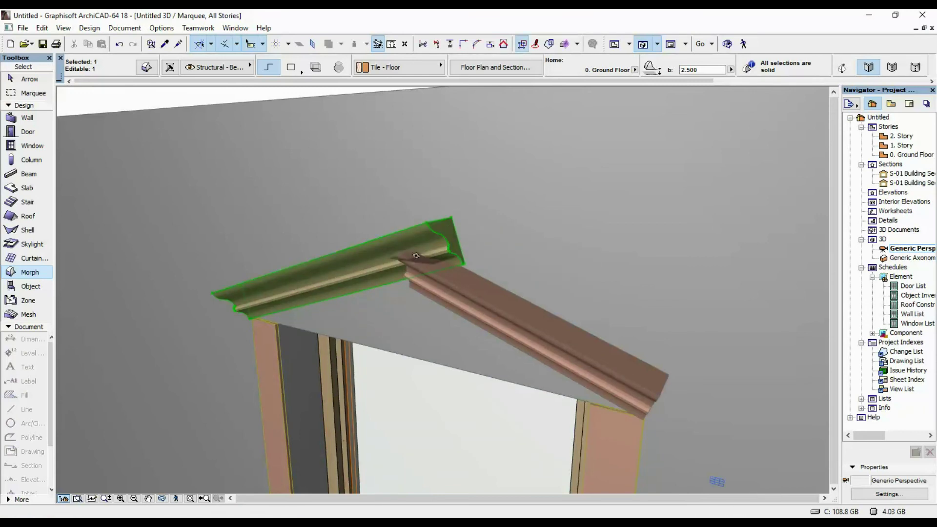
pyautogui.press('Escape')
# Extend the right moulding half's inner end face past the left half with Push/Pull.
pyautogui.keyDown('shift'); pyautogui.moveTo(339, 272); pyautogui.dragTo(464, 288, button='middle'); pyautogui.keyUp('shift')
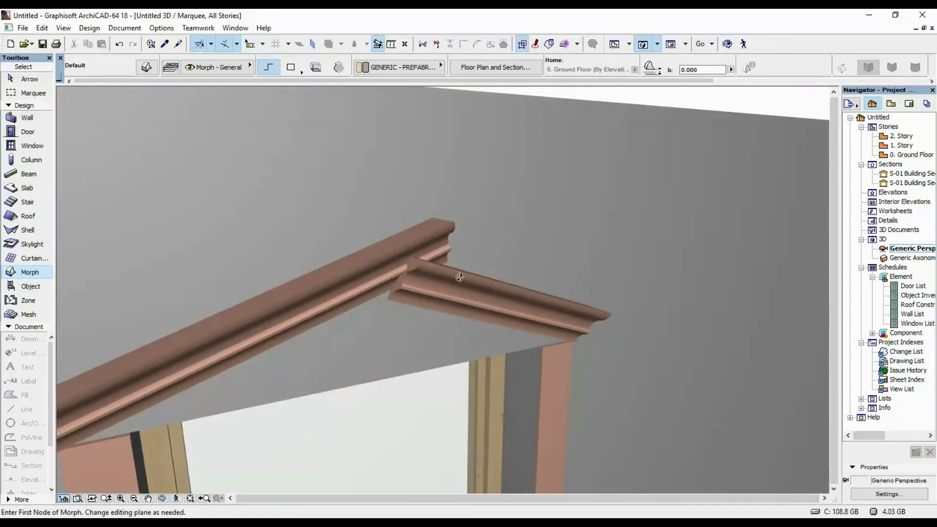
pyautogui.keyDown('shift'); pyautogui.click(412, 261); pyautogui.keyUp('shift')
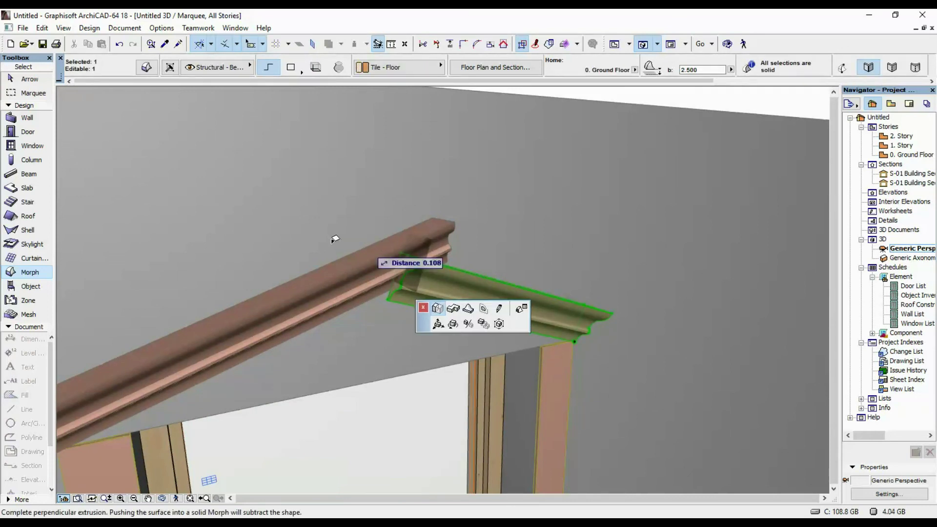
pyautogui.click(309, 237)
pyautogui.click(309, 238)
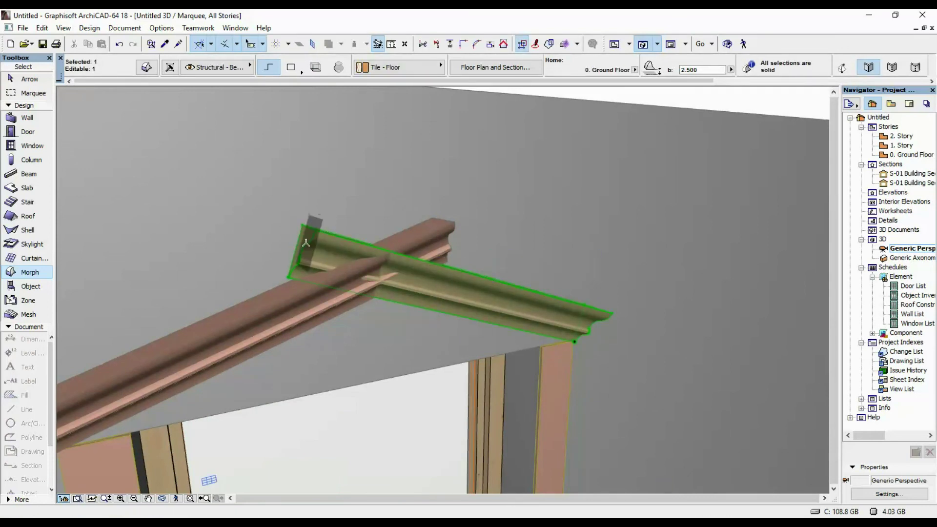
# Push the right half's inner end face back to the point where its top edge meets the left half.
pyautogui.keyDown('shift'); pyautogui.moveTo(308, 239); pyautogui.dragTo(336, 267, button='middle'); pyautogui.keyUp('shift')
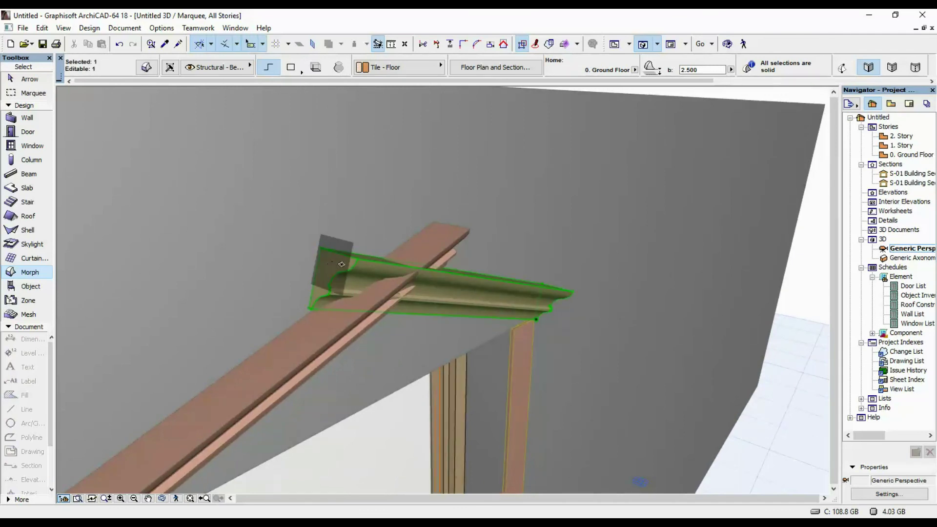
pyautogui.click(424, 266)
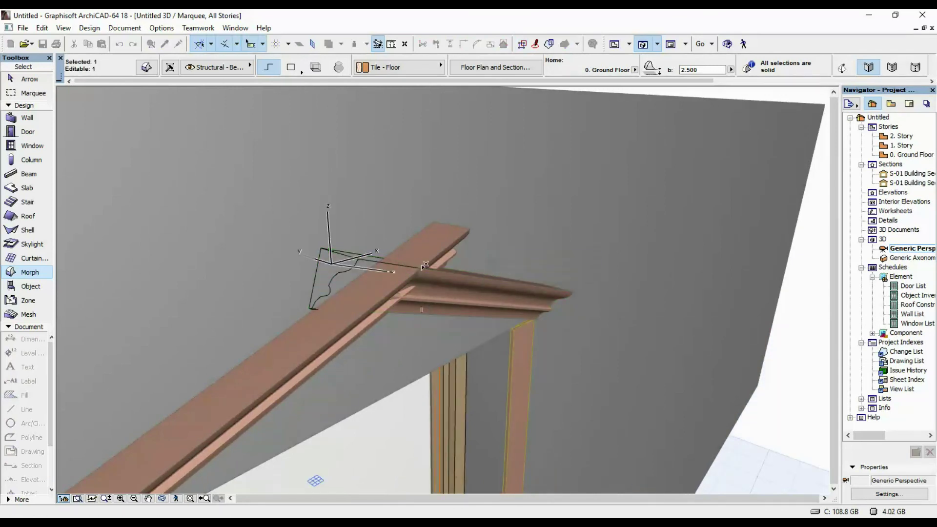
pyautogui.click(424, 265)
# Push the left half's inner end face back to the ridge point so the two mouldings meet in a peak.
pyautogui.keyDown('shift'); pyautogui.moveTo(373, 250); pyautogui.dragTo(249, 246, button='middle'); pyautogui.keyUp('shift')
pyautogui.scroll(2, 456, 240)
pyautogui.keyDown('shift'); pyautogui.moveTo(456, 241); pyautogui.dragTo(312, 249, button='middle'); pyautogui.keyUp('shift')
pyautogui.press('n')
pyautogui.keyDown('shift'); pyautogui.click(464, 235); pyautogui.keyUp('shift')
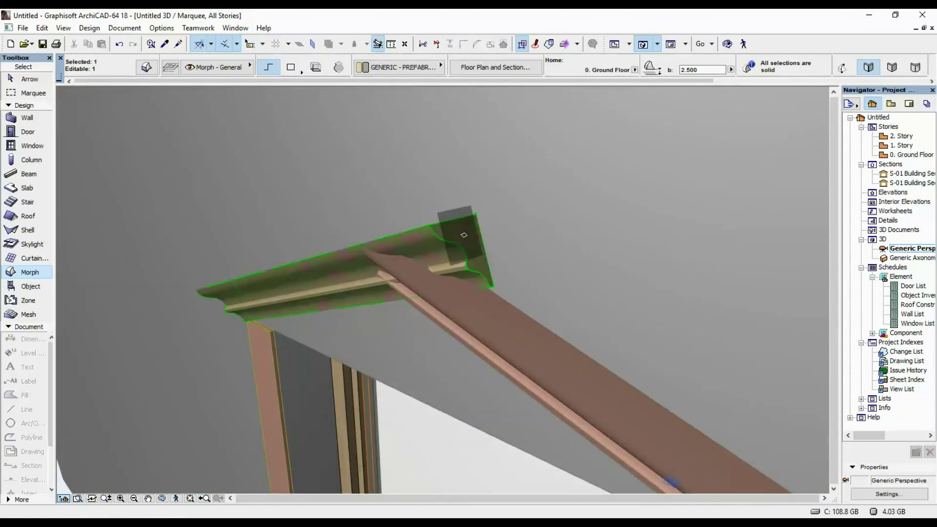
pyautogui.click(464, 235)
pyautogui.click(362, 240)
pyautogui.press('Escape')
# In the building section, start a morph polygon for the triangle beneath the pediment at its lower-left corner.
pyautogui.scroll(-1, 403, 266)
pyautogui.scroll(-5, 404, 266)
pyautogui.keyDown('shift'); pyautogui.moveTo(404, 265); pyautogui.dragTo(523, 175, button='middle'); pyautogui.keyUp('shift')
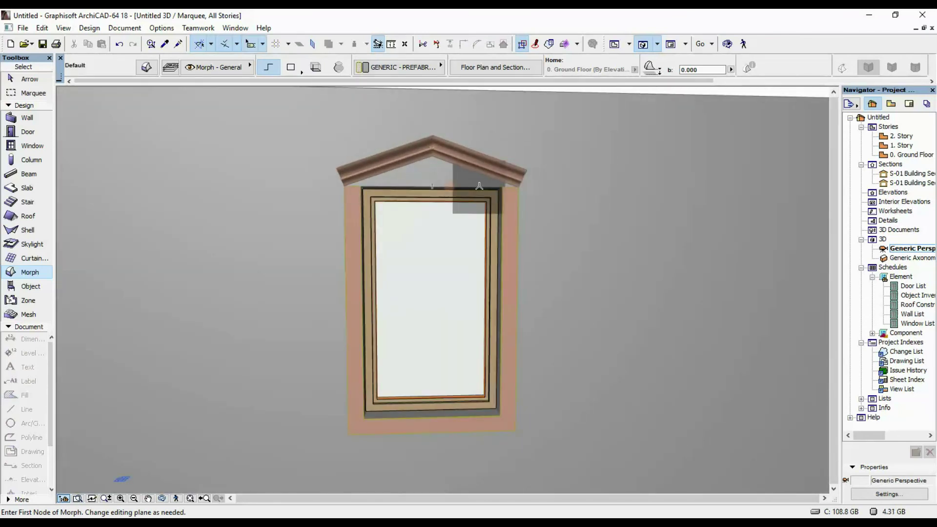
pyautogui.press('F6')
pyautogui.scroll(3, 407, 324)
pyautogui.moveTo(407, 324); pyautogui.dragTo(420, 235, button='middle')
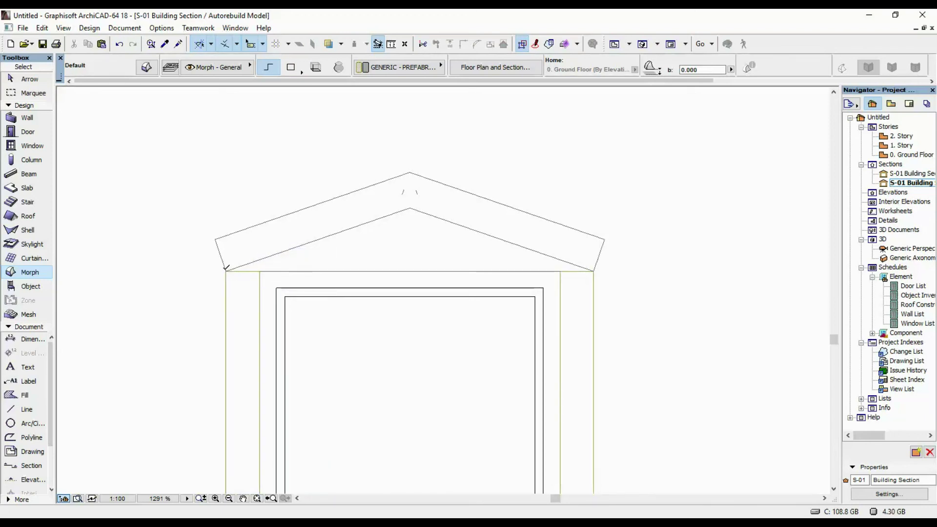
pyautogui.click(254, 306)
pyautogui.scroll(-5, 254, 307)
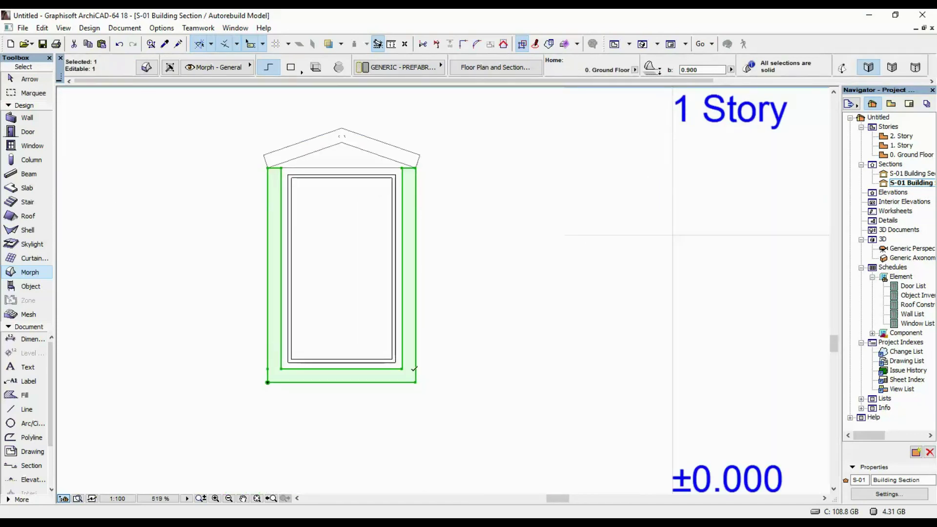
pyautogui.press('Escape')
pyautogui.scroll(4, 275, 157)
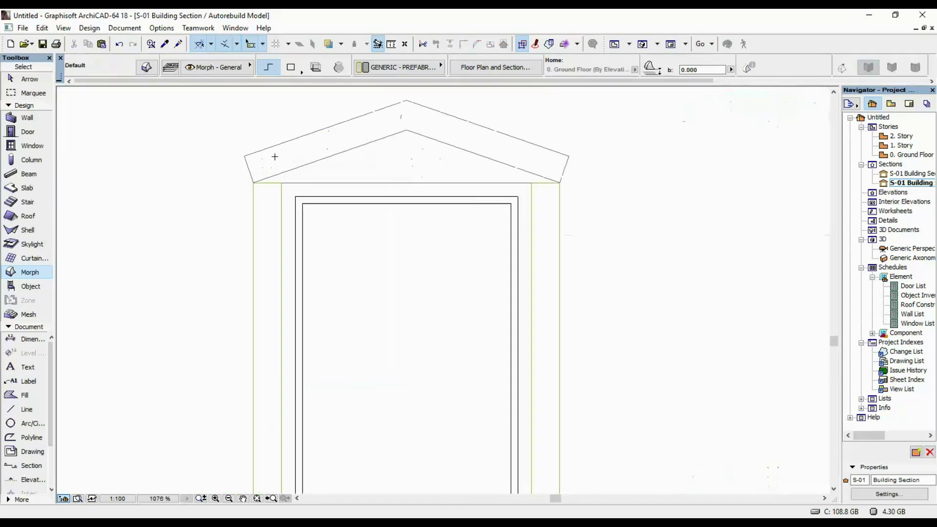
pyautogui.click(254, 183)
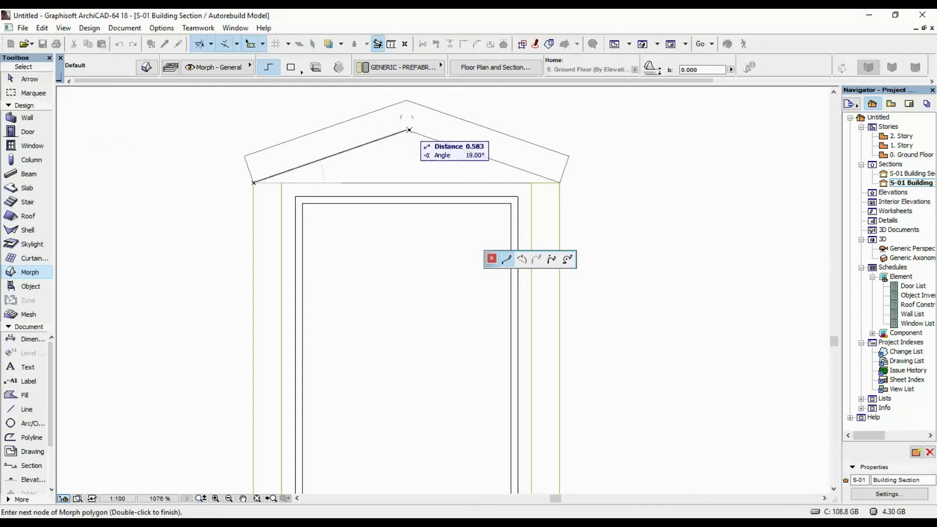